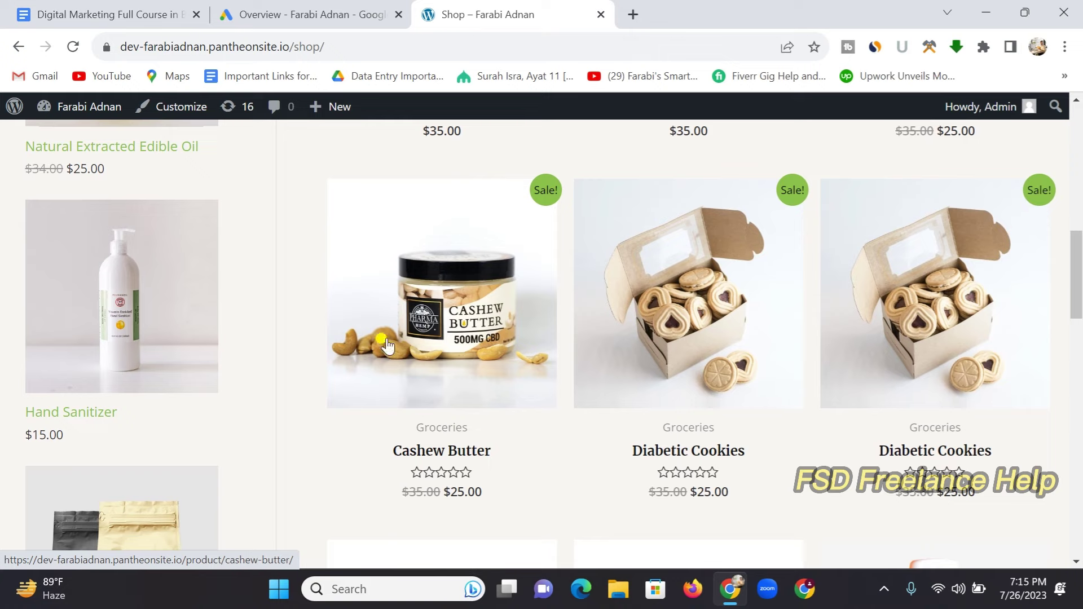
# Step: Open the Cashew Butter product page from the shop and examine its image, price, description and Add to Cart option
pyautogui.click(449, 340)
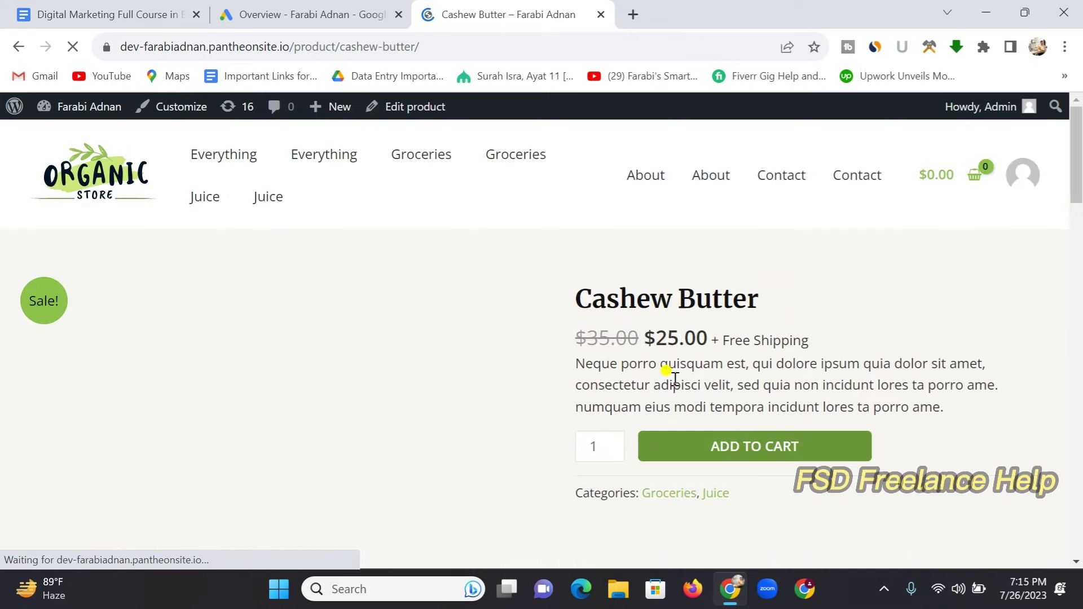
pyautogui.scroll(-3, 684, 338)
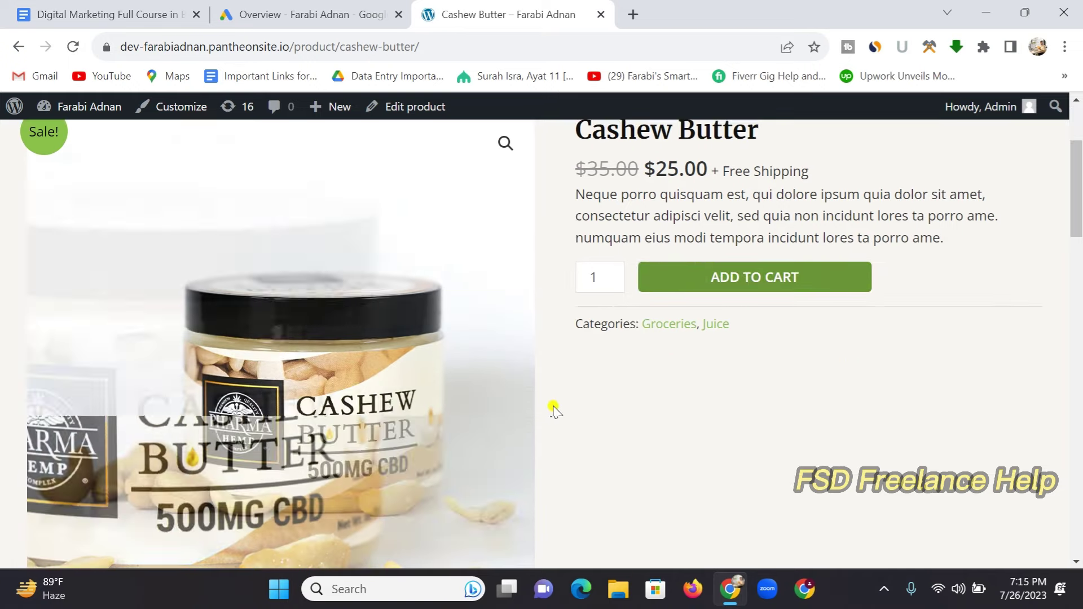
pyautogui.scroll(-3, 554, 411)
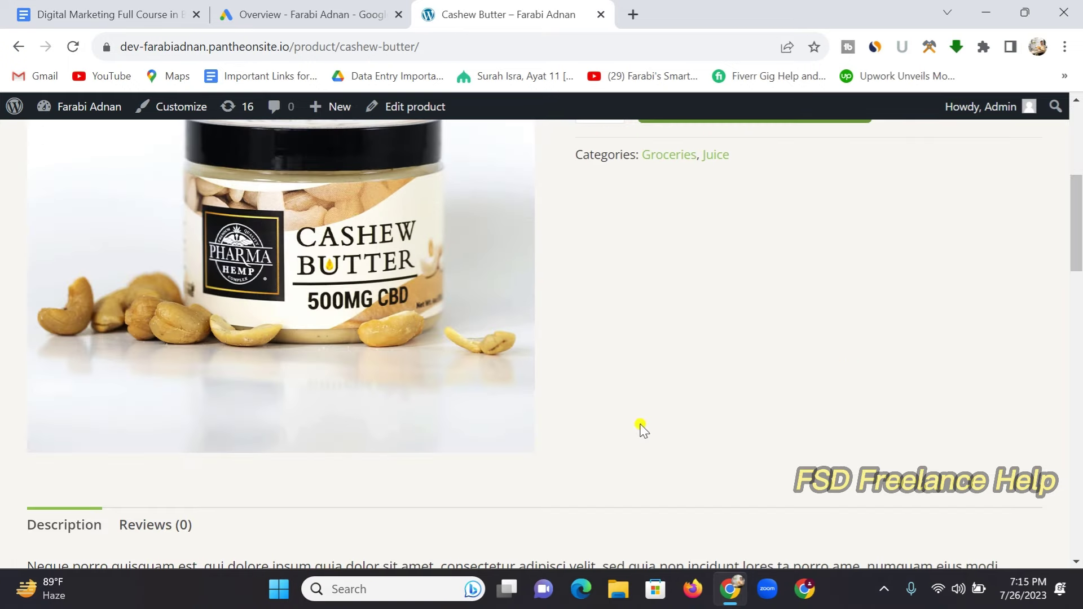
pyautogui.scroll(3, 644, 430)
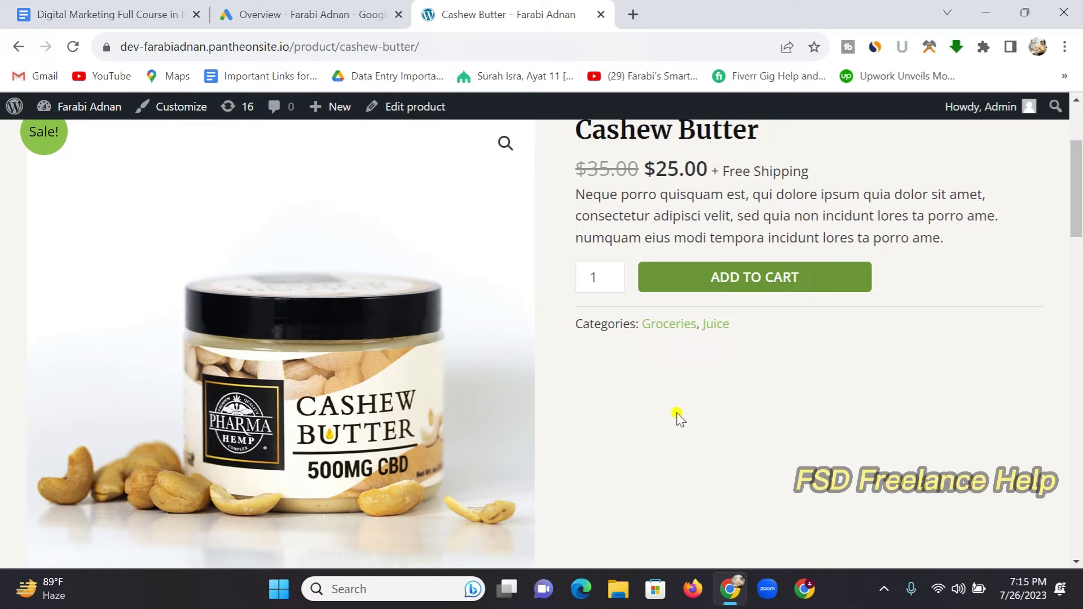
pyautogui.scroll(-1, 679, 418)
pyautogui.scroll(2, 679, 415)
pyautogui.scroll(-2, 686, 416)
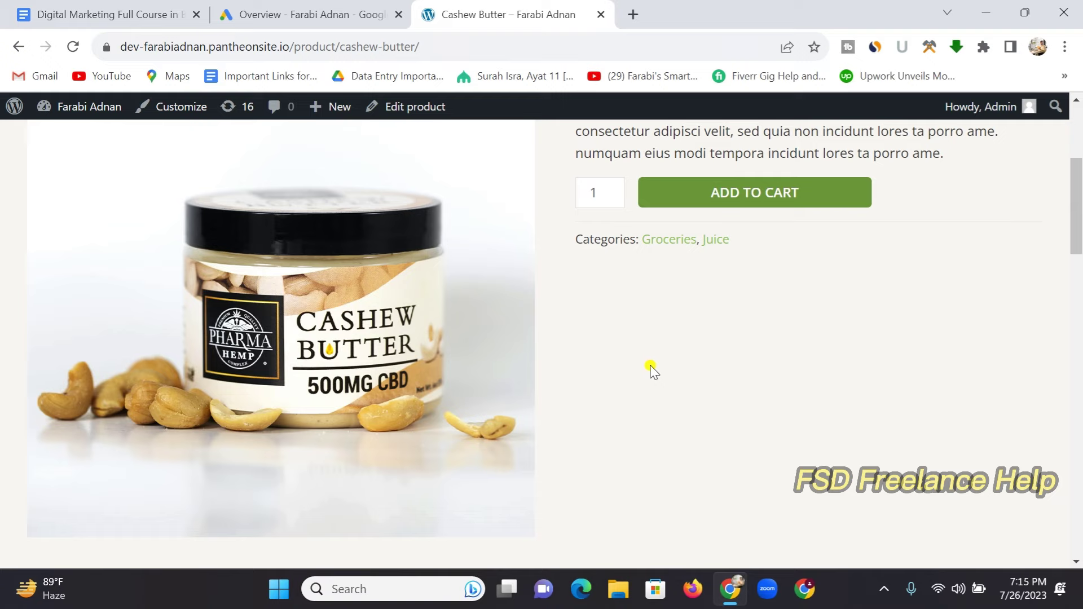
pyautogui.scroll(1, 641, 392)
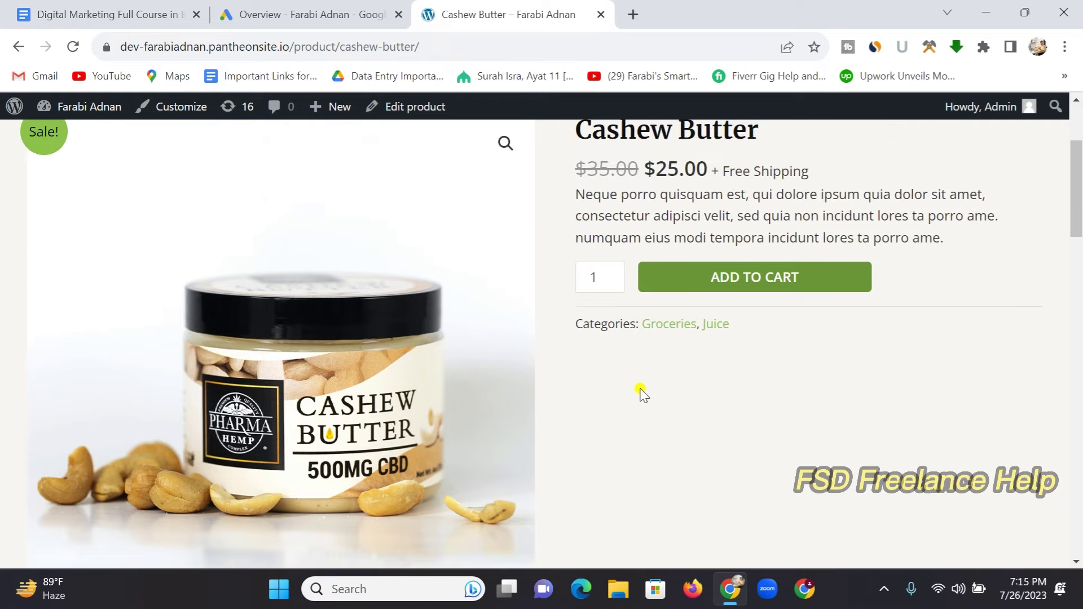
pyautogui.scroll(-1, 643, 397)
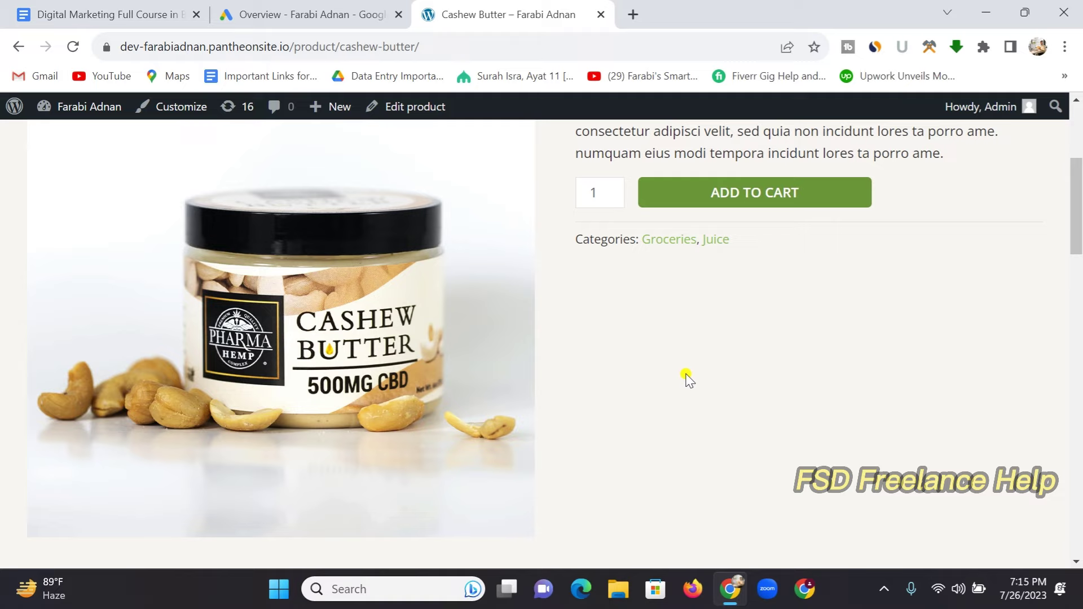
pyautogui.scroll(1, 684, 384)
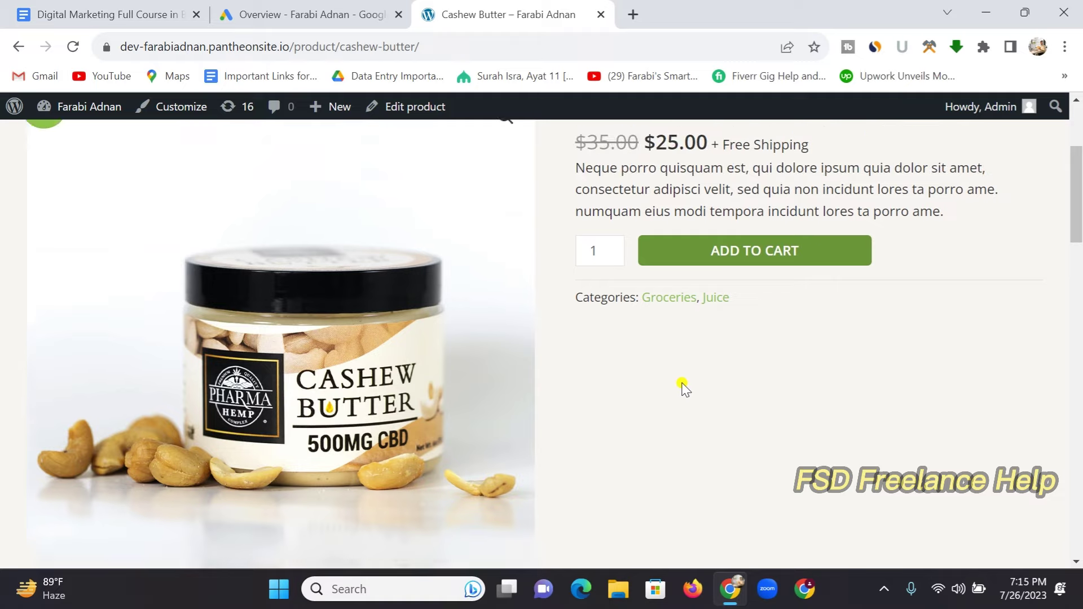
# Step: Switch to Google Ads, dismiss the account alerts and open the Conversions summary
pyautogui.click(333, 15)
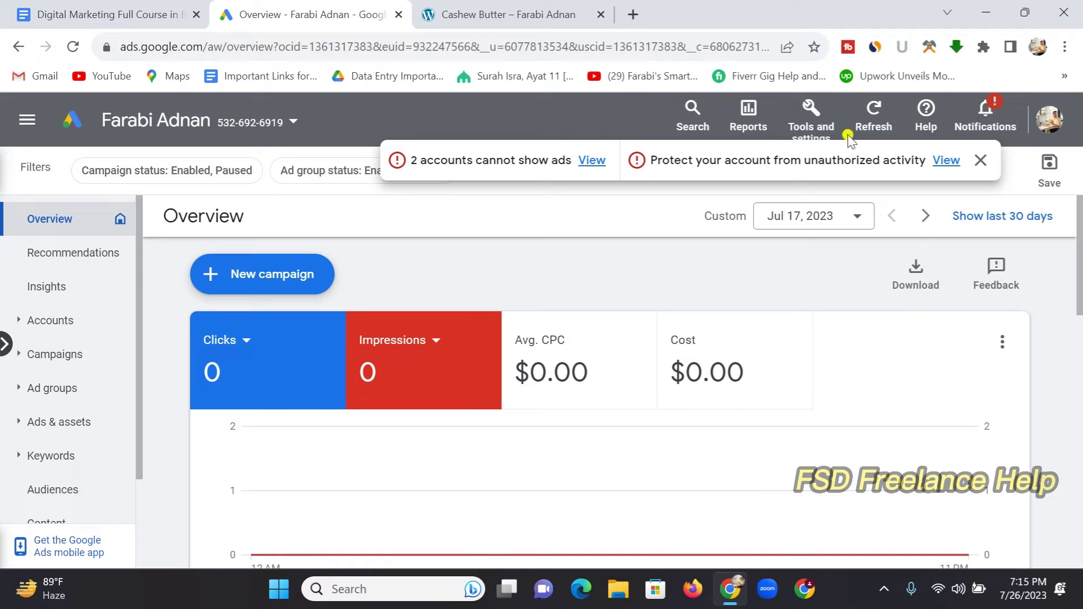
pyautogui.click(981, 160)
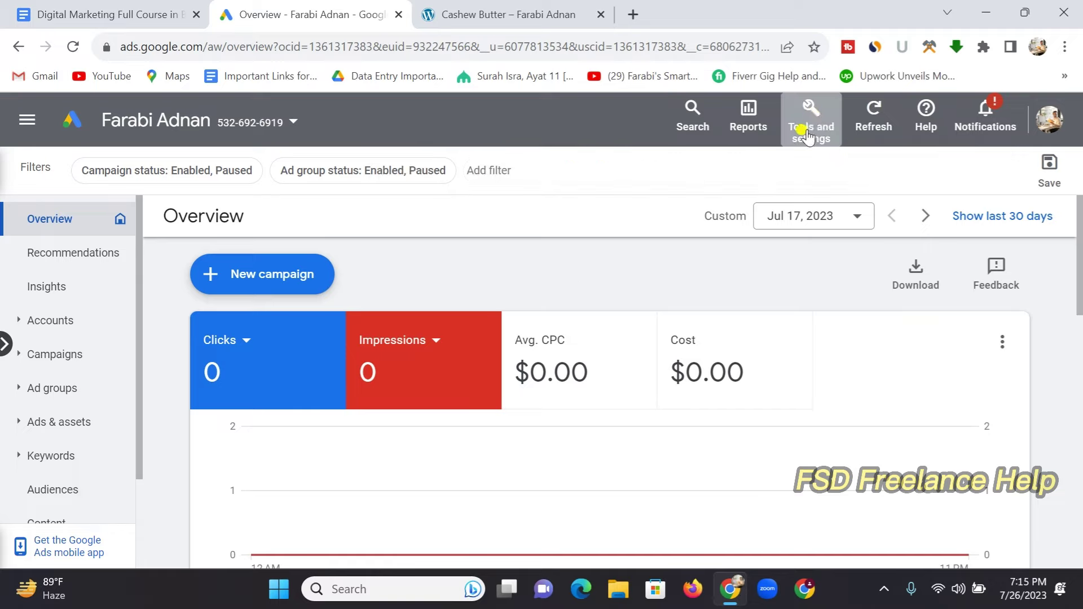
pyautogui.click(810, 129)
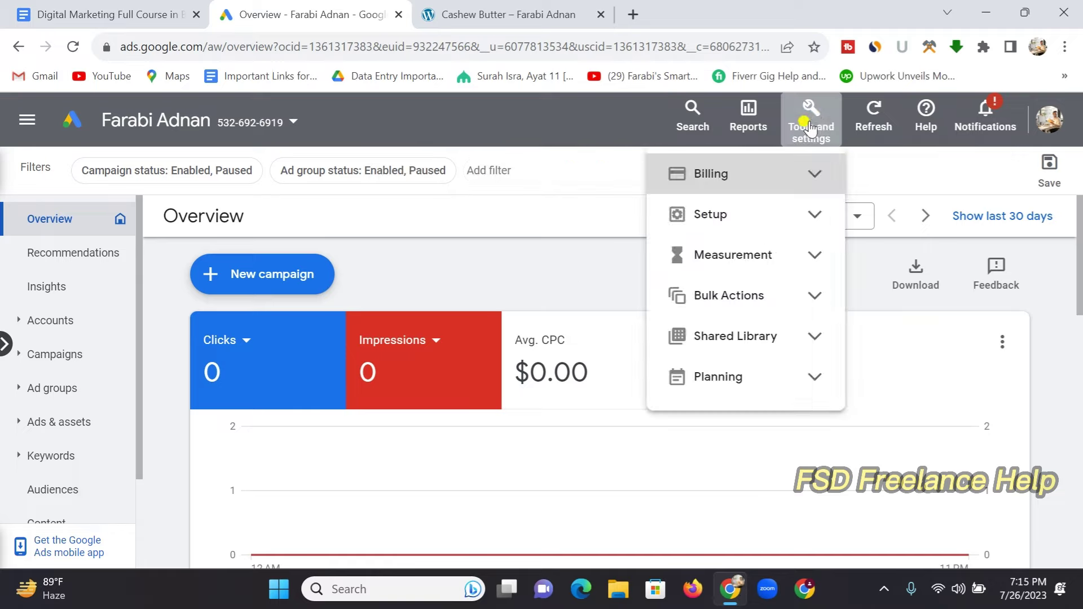
pyautogui.click(748, 260)
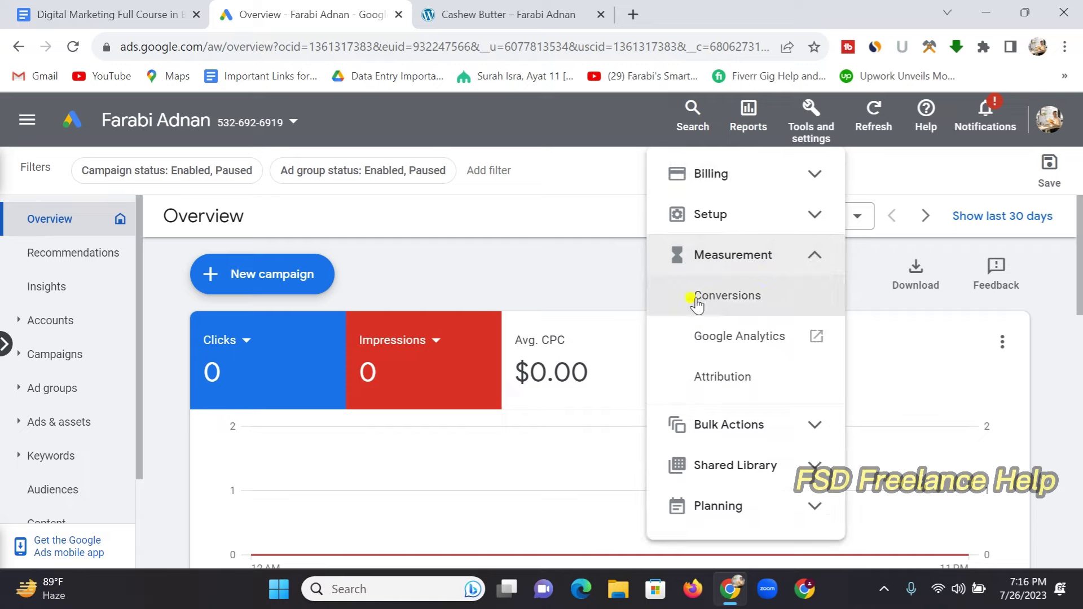
pyautogui.click(727, 299)
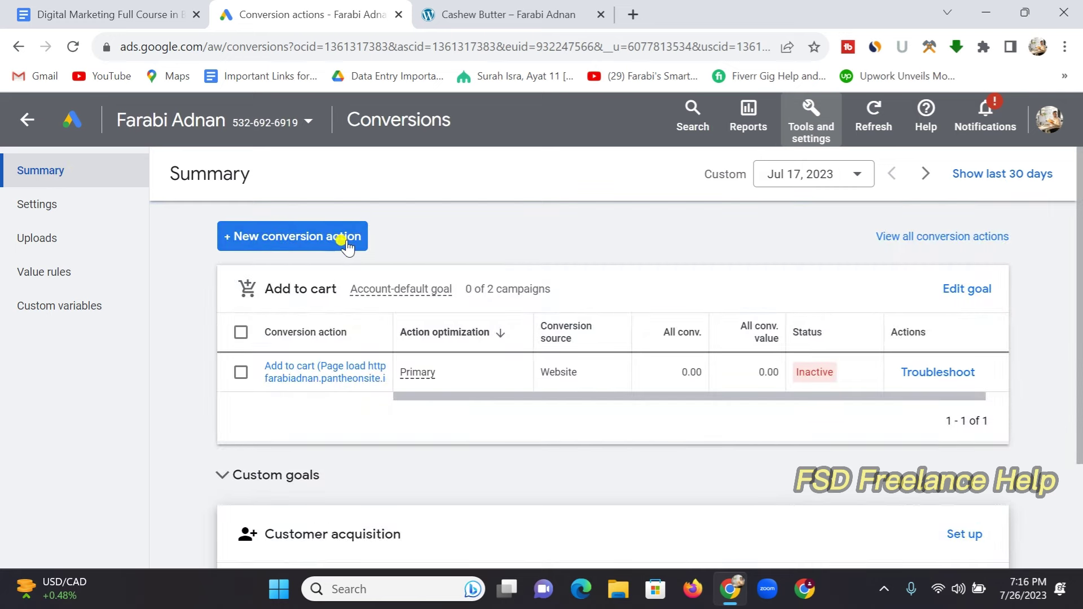
# Step: Start a new conversion action that tracks actions on the website
pyautogui.click(279, 235)
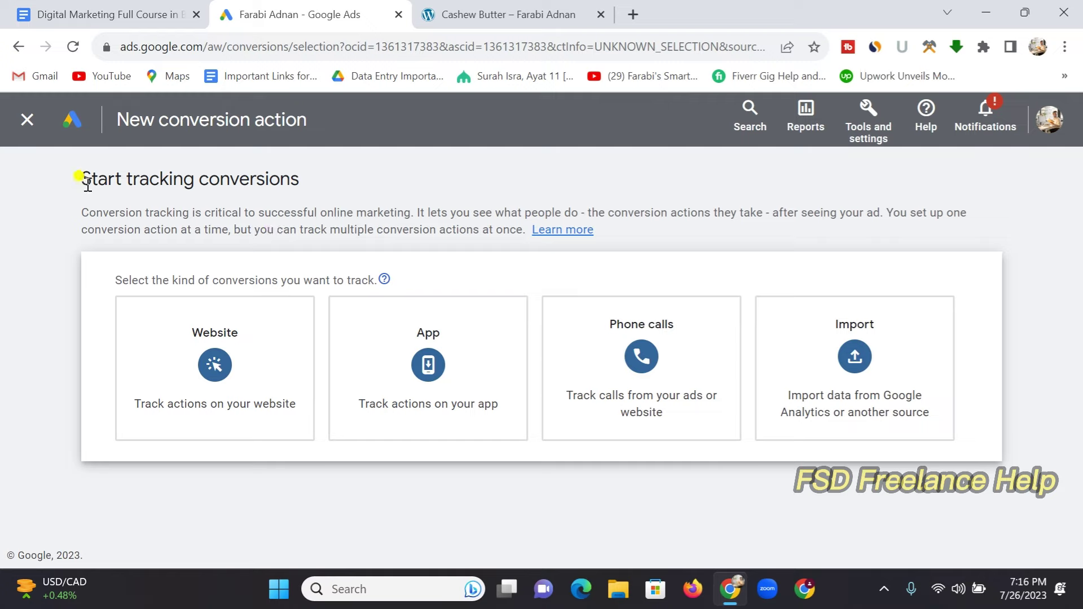
pyautogui.moveTo(82, 177); pyautogui.dragTo(306, 186)
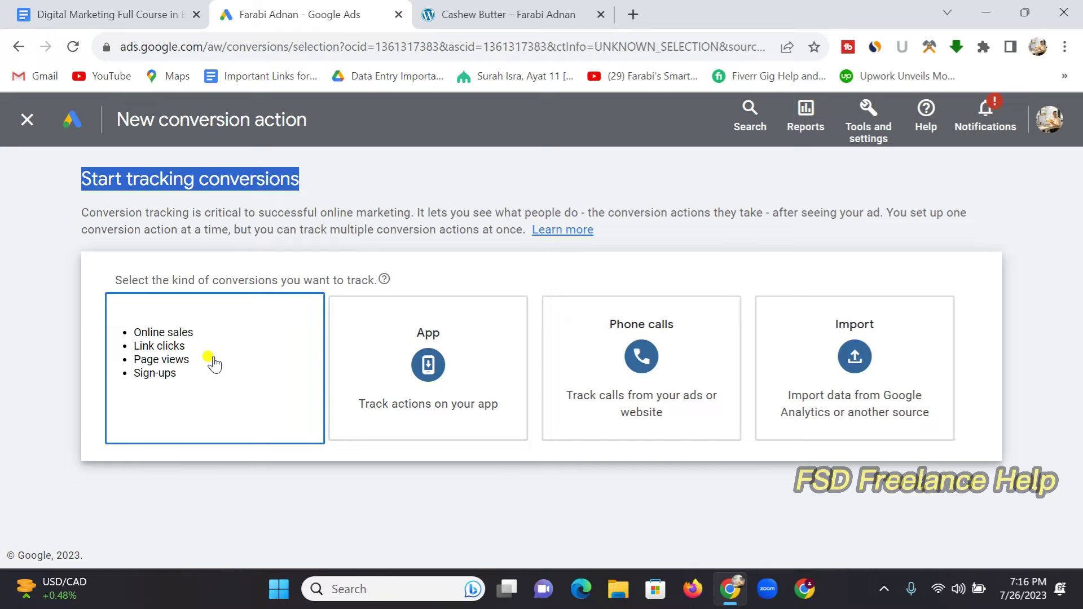
pyautogui.click(213, 358)
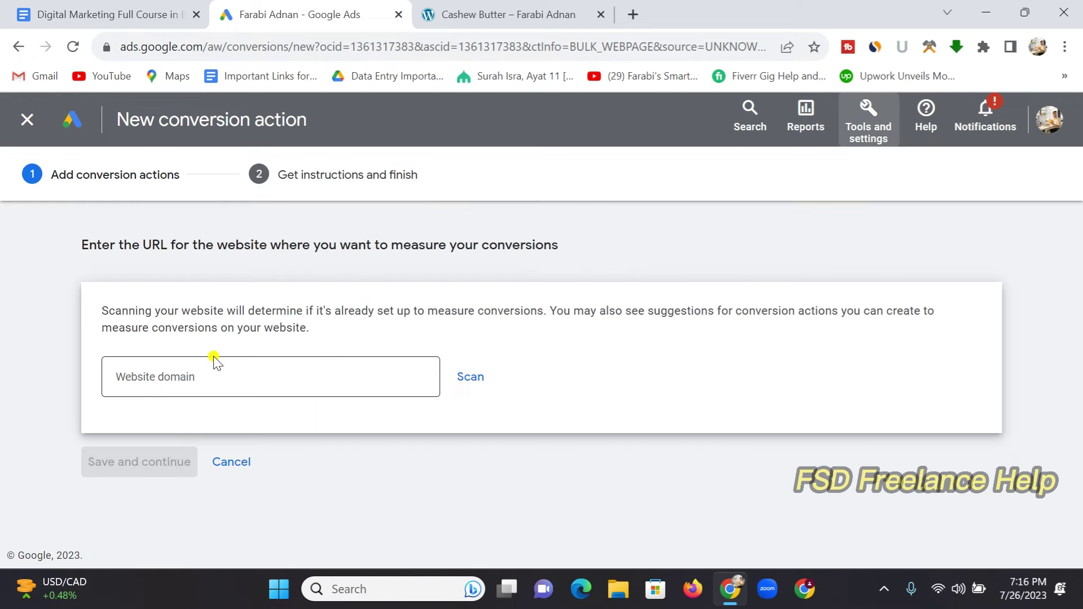
# Step: Copy the Organic Store site's root URL from the product page, enter it as the website domain and scan it
pyautogui.click(203, 377)
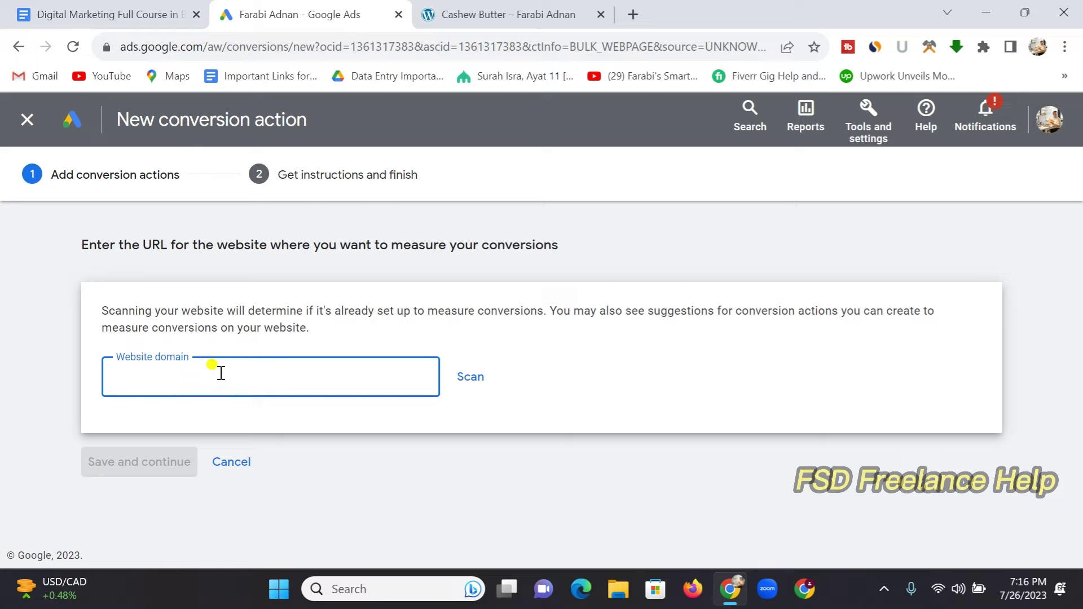
pyautogui.click(550, 12)
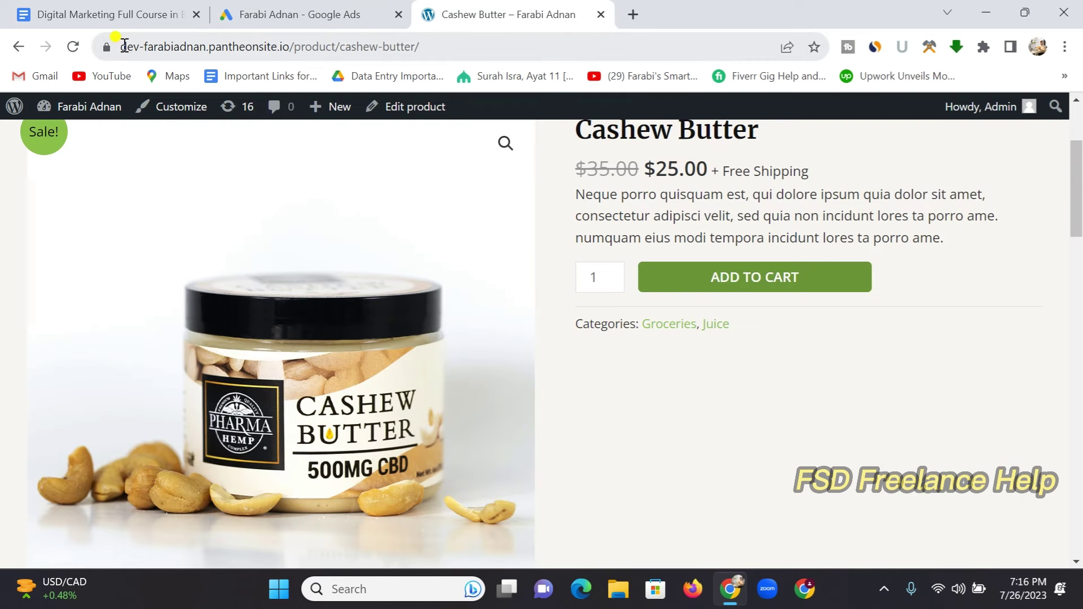
pyautogui.moveTo(124, 45); pyautogui.dragTo(267, 50)
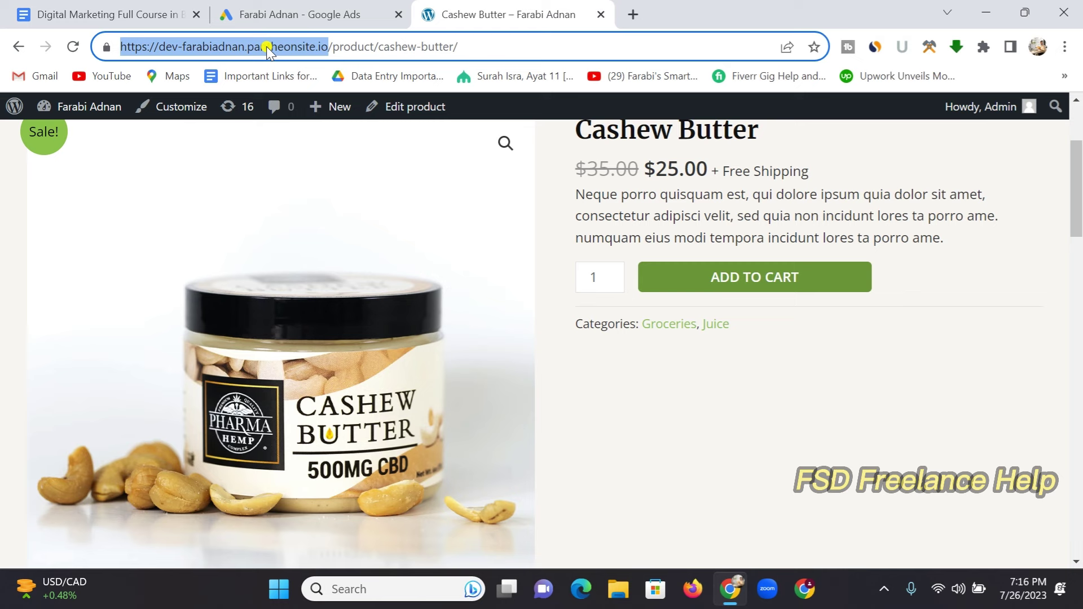
pyautogui.rightClick(267, 49)
pyautogui.click(313, 169)
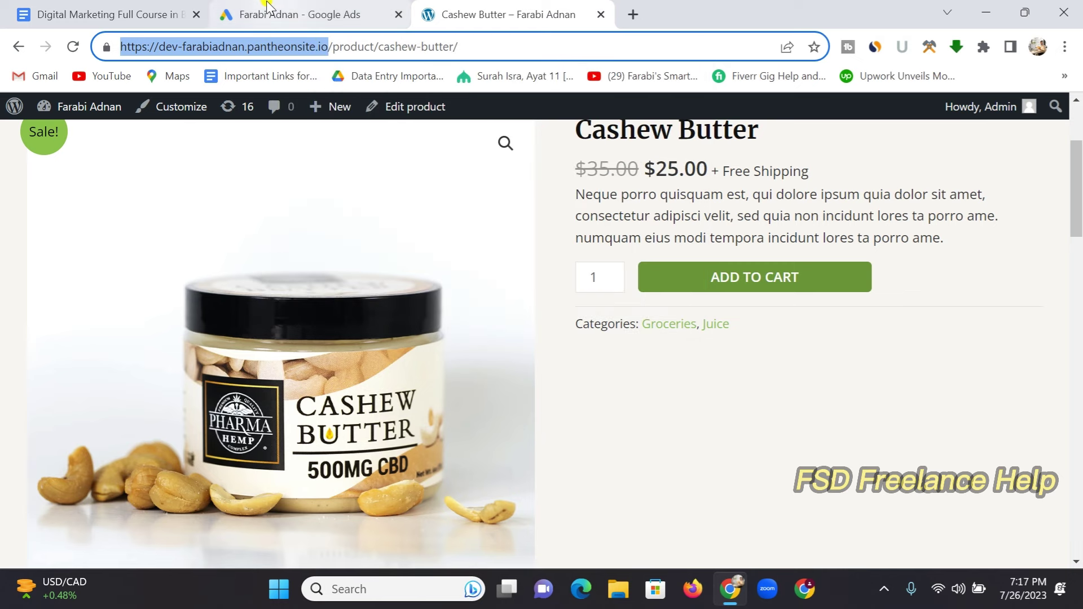
pyautogui.click(277, 11)
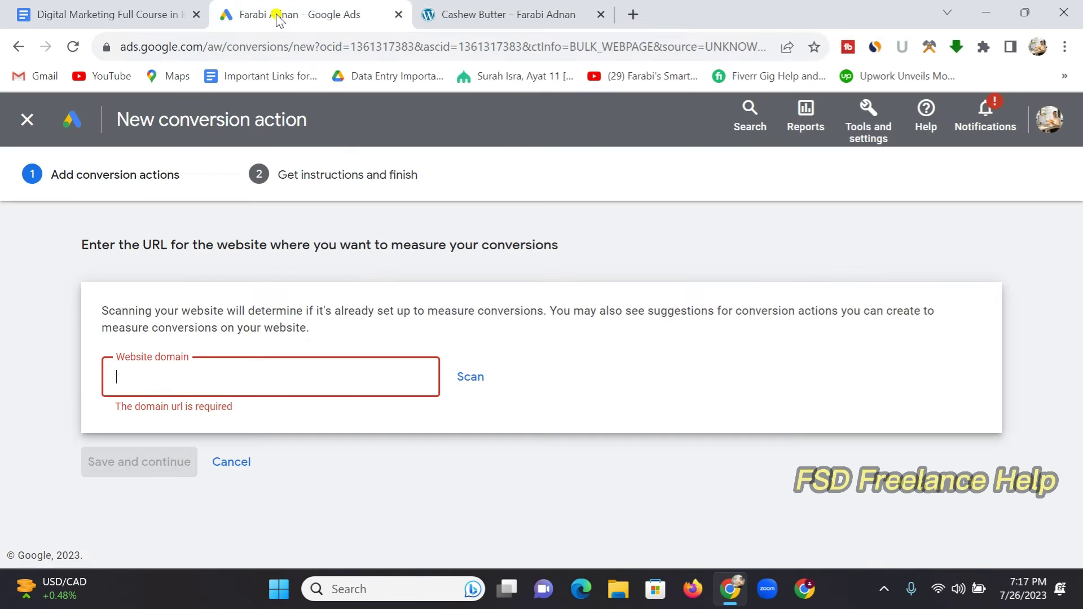
pyautogui.rightClick(206, 370)
pyautogui.click(254, 234)
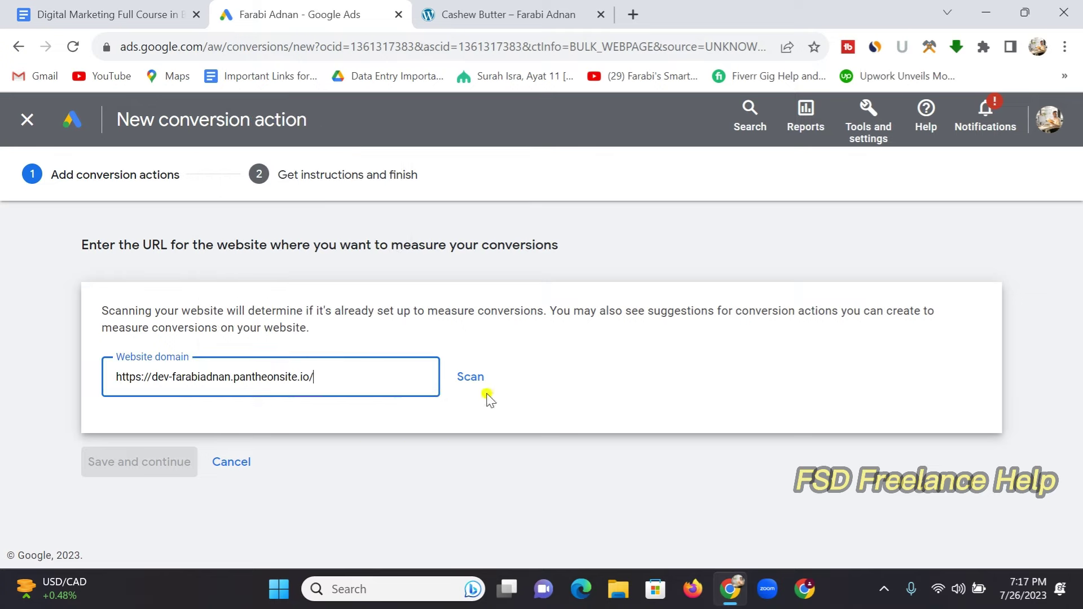
pyautogui.click(475, 379)
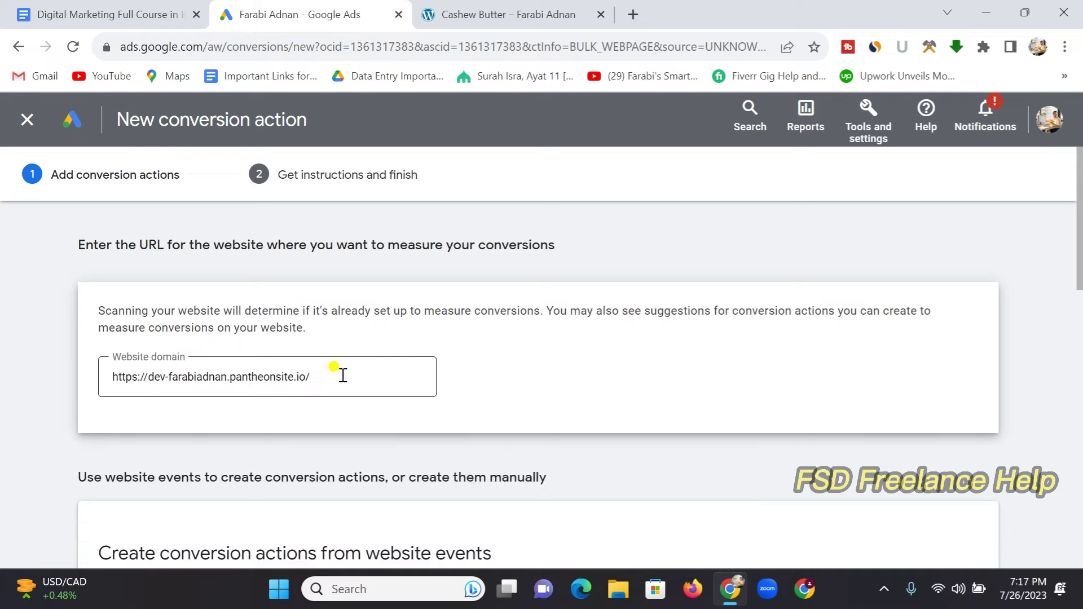
# Step: Set the conversion goal to Add to cart for the conversion action created from website events
pyautogui.scroll(-4, 581, 359)
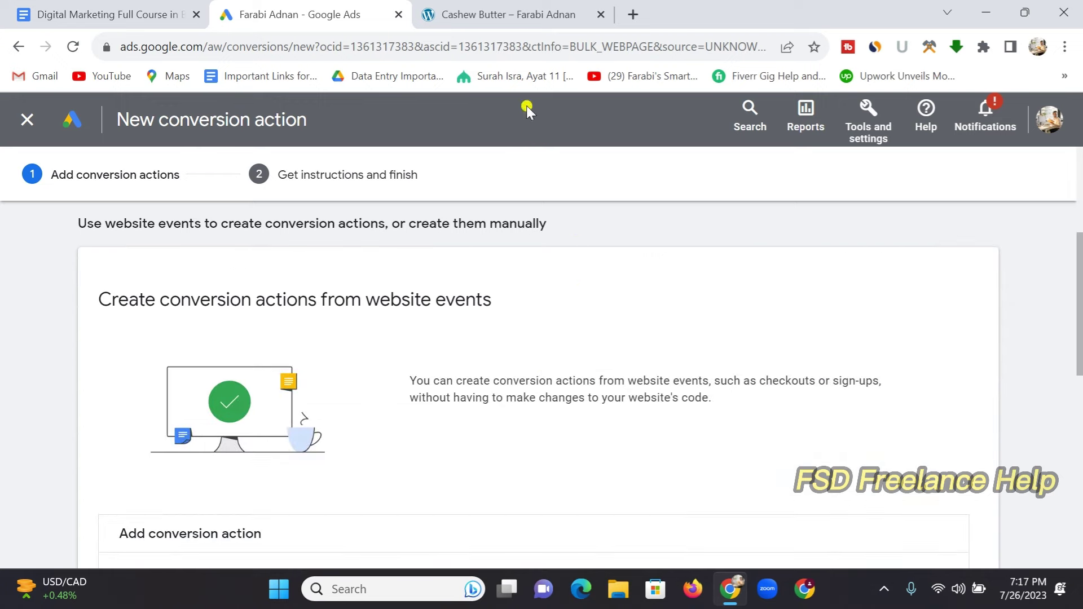
pyautogui.click(511, 12)
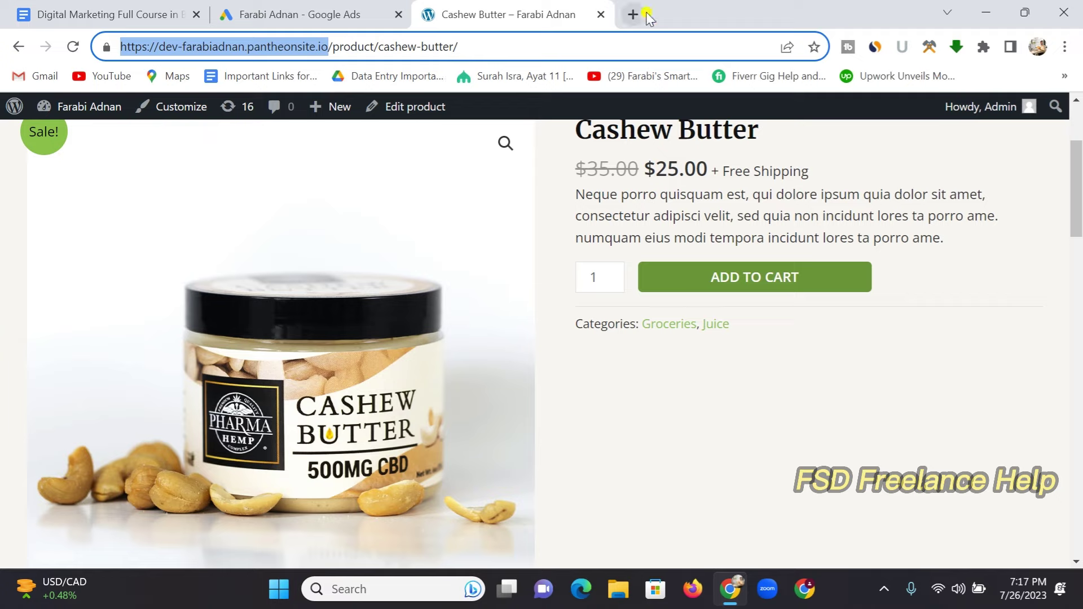
pyautogui.click(356, 16)
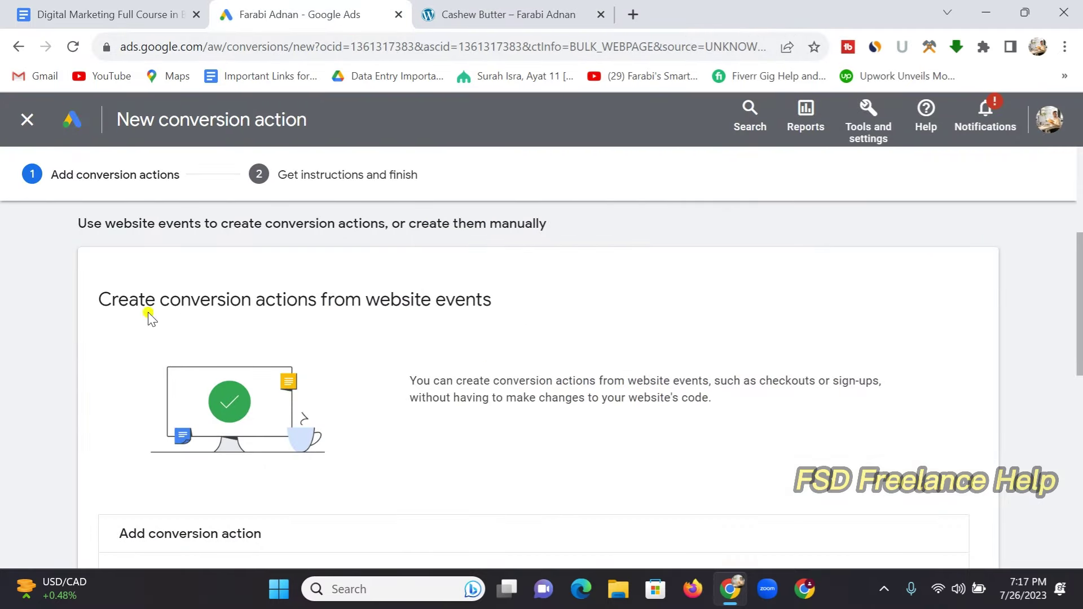
pyautogui.scroll(4, 430, 332)
pyautogui.scroll(-6, 432, 336)
pyautogui.scroll(-2, 434, 341)
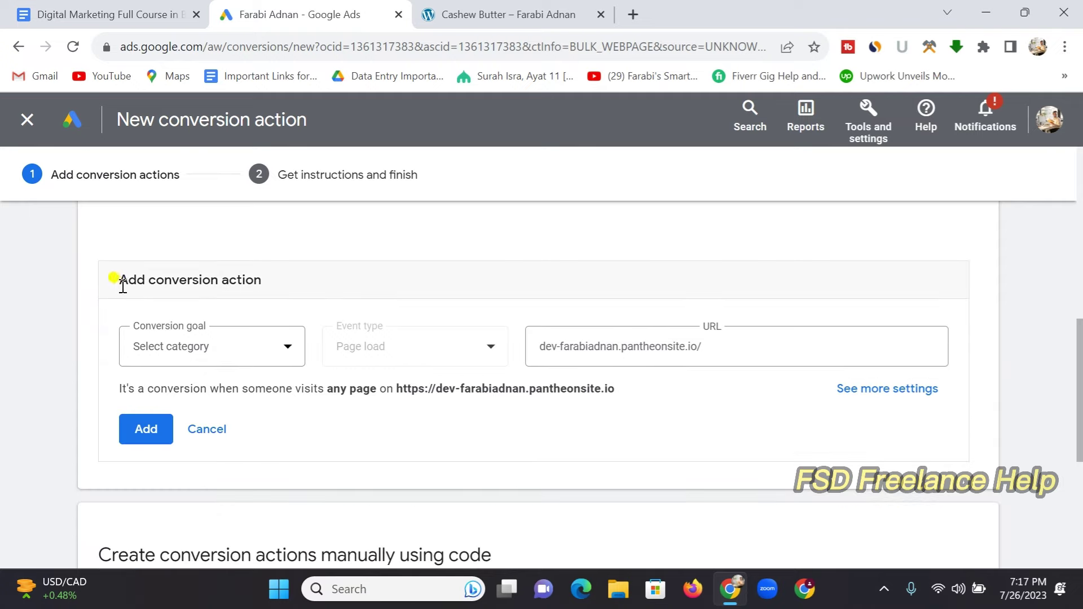
pyautogui.moveTo(118, 279); pyautogui.dragTo(268, 285)
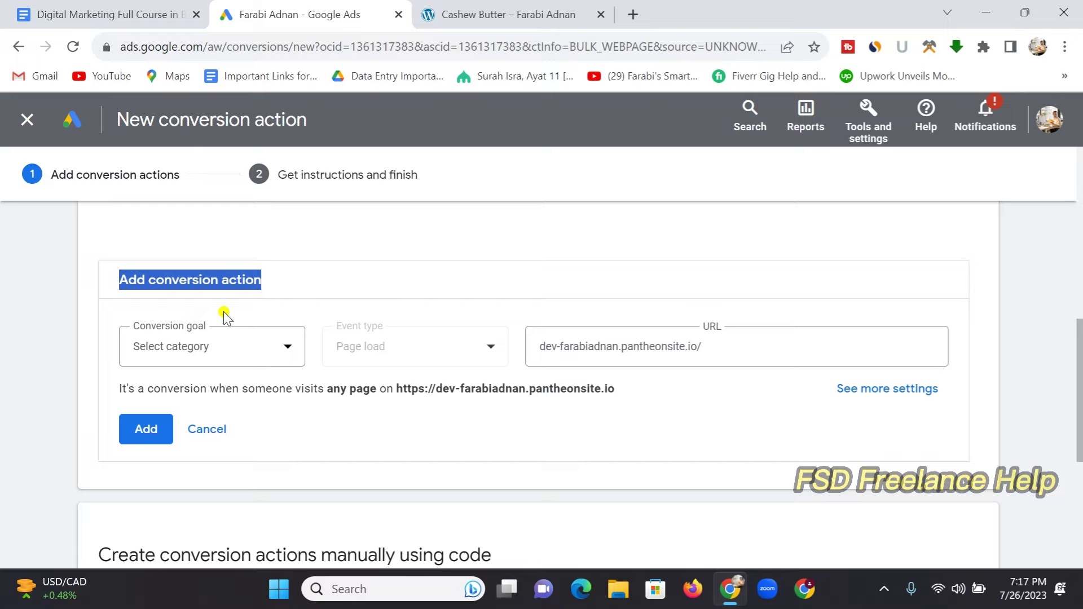
pyautogui.click(288, 350)
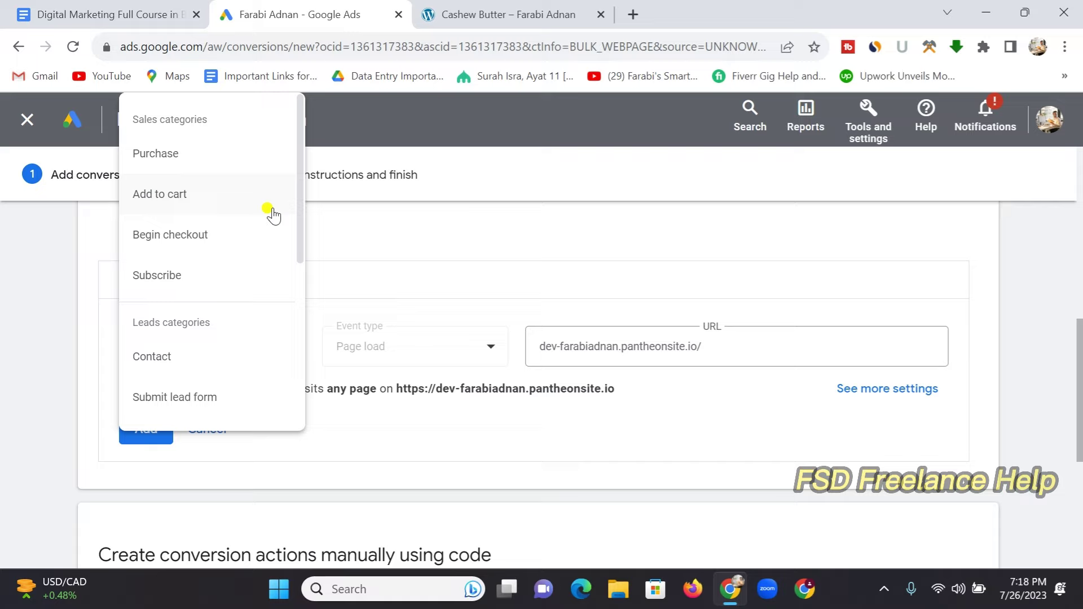
pyautogui.scroll(-3, 213, 326)
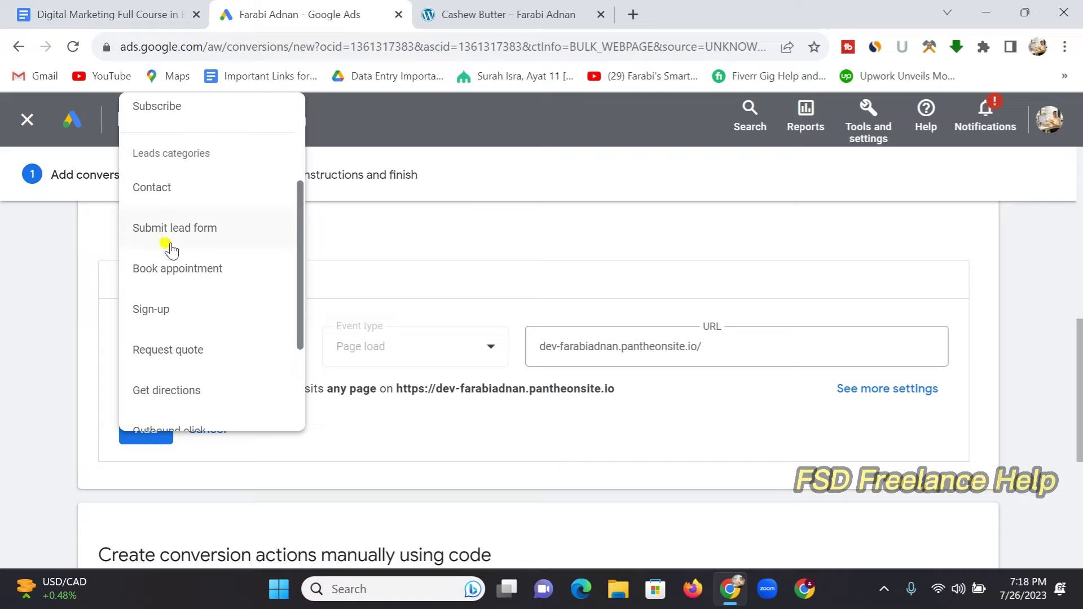
pyautogui.scroll(-3, 148, 353)
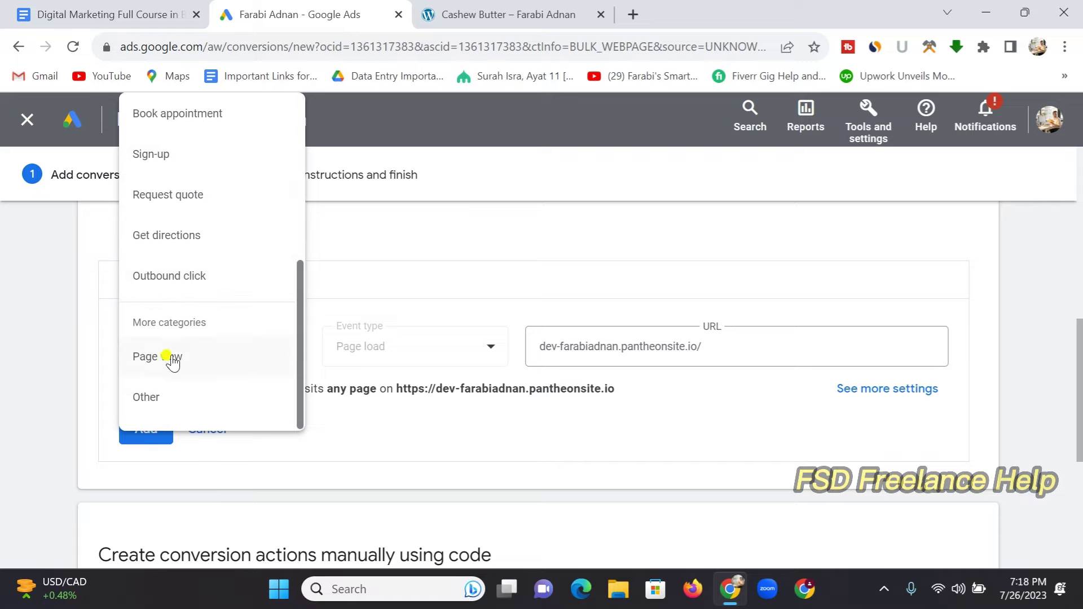
pyautogui.scroll(5, 186, 367)
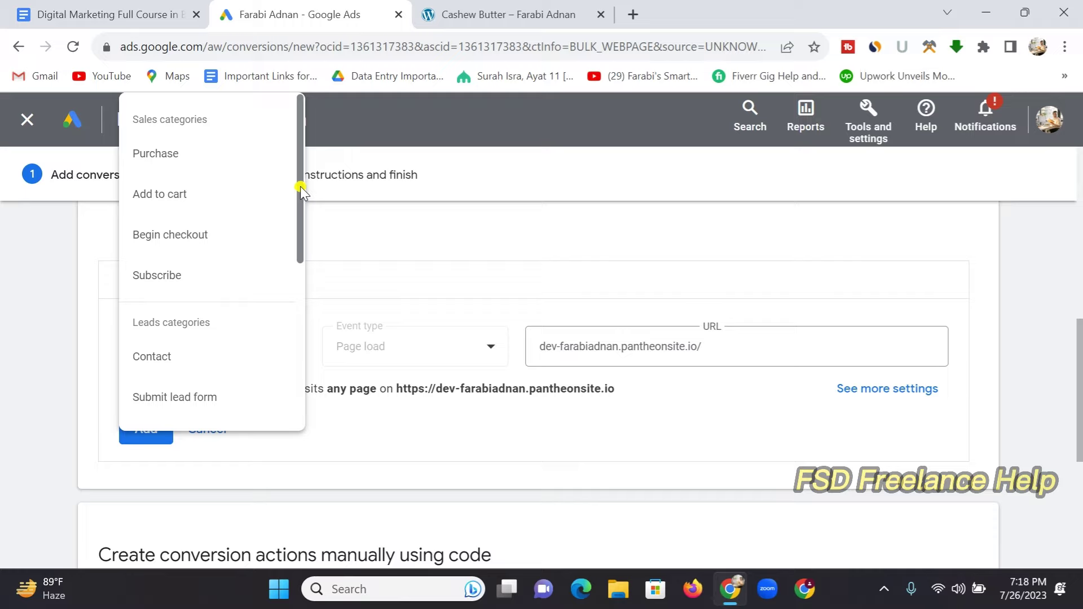
pyautogui.click(163, 195)
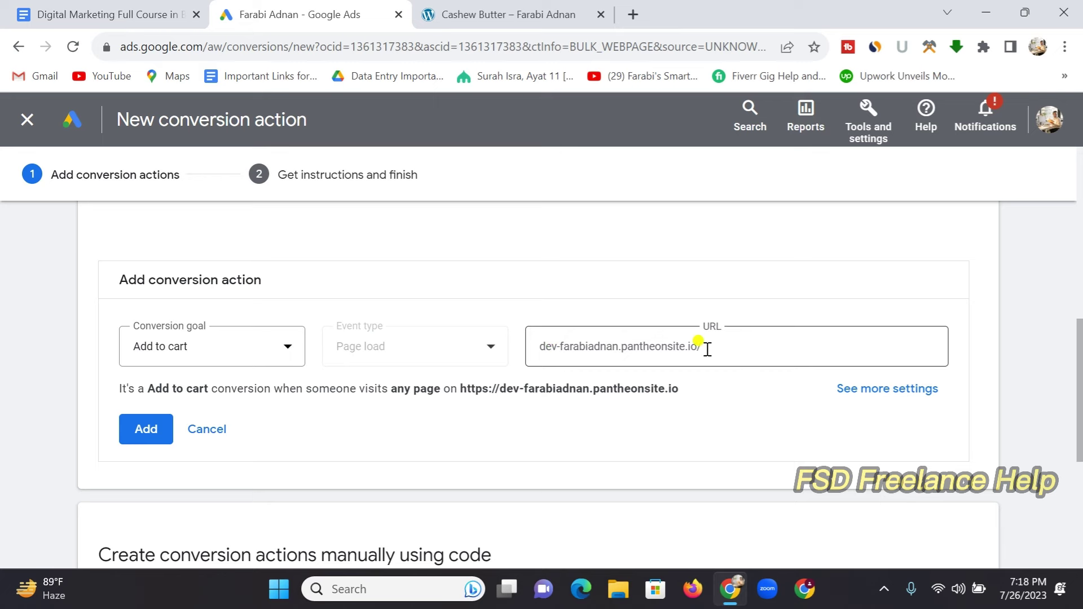
# Step: Return to the Organic Store site and open its home page from the Cashew Butter product page
pyautogui.click(733, 346)
pyautogui.click(446, 17)
pyautogui.click(451, 46)
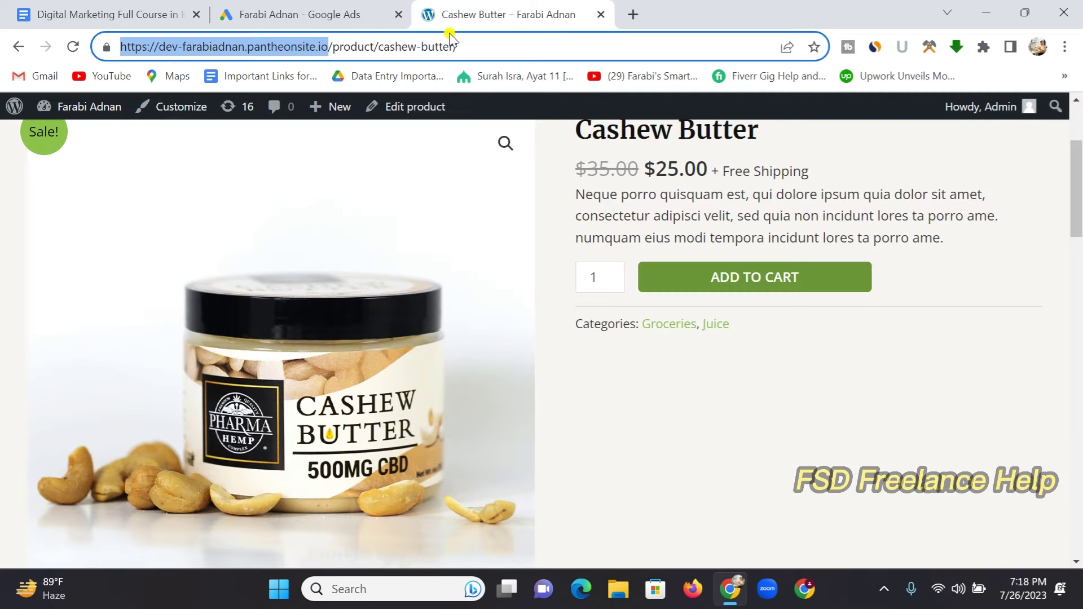
pyautogui.moveTo(328, 46); pyautogui.dragTo(120, 46)
pyautogui.scroll(3, 322, 307)
pyautogui.click(79, 190)
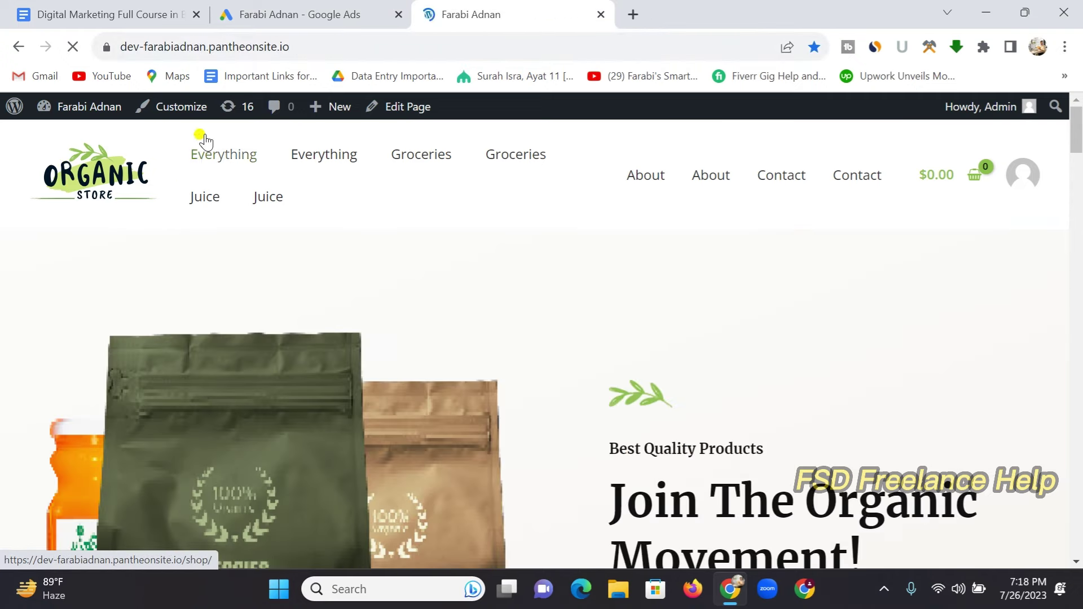
# Step: Open the Everything shop page of the Organic Store site and look through its product listing
pyautogui.click(226, 160)
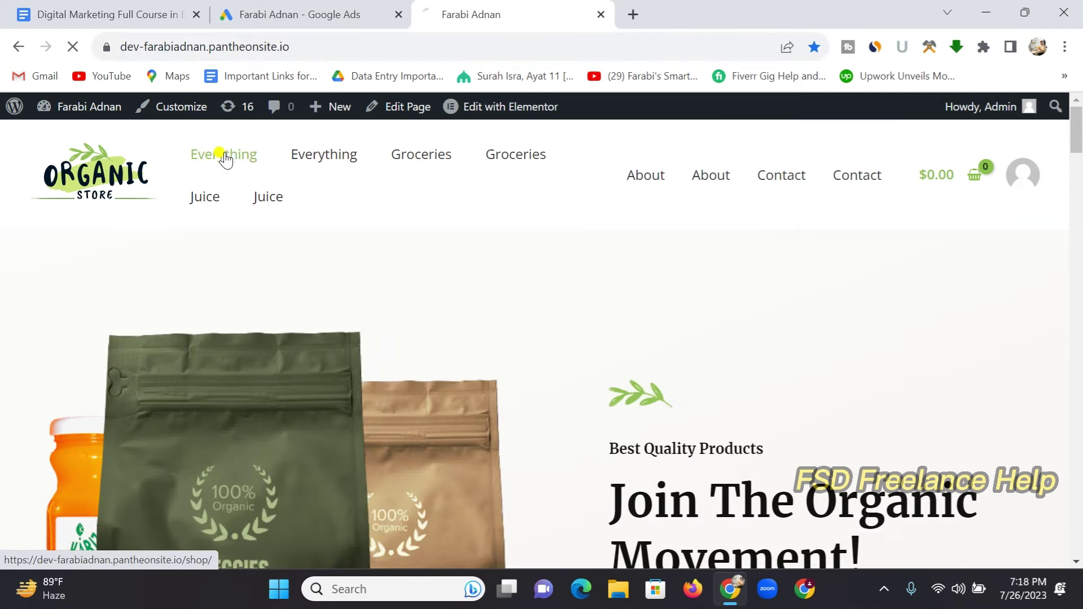
pyautogui.scroll(-10, 684, 358)
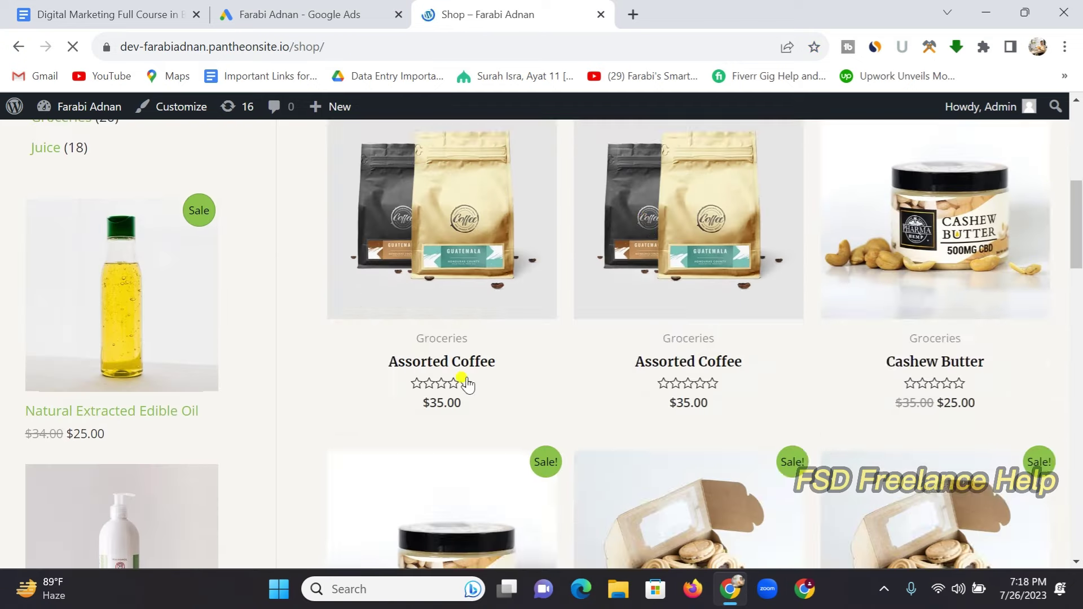
pyautogui.scroll(-10, 633, 413)
pyautogui.scroll(11, 634, 414)
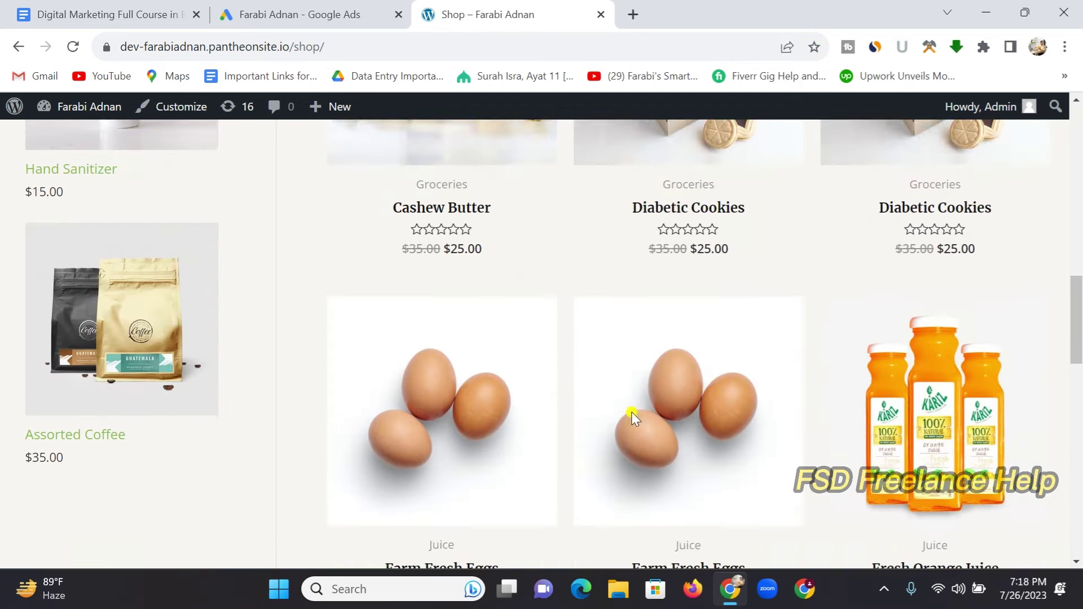
pyautogui.scroll(10, 637, 419)
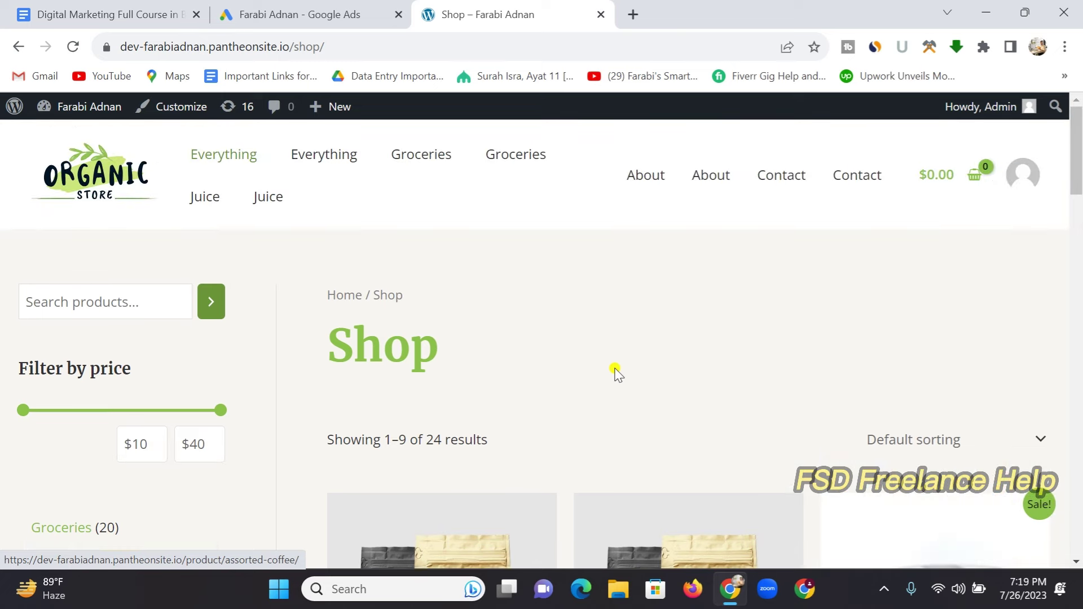
pyautogui.scroll(-6, 624, 367)
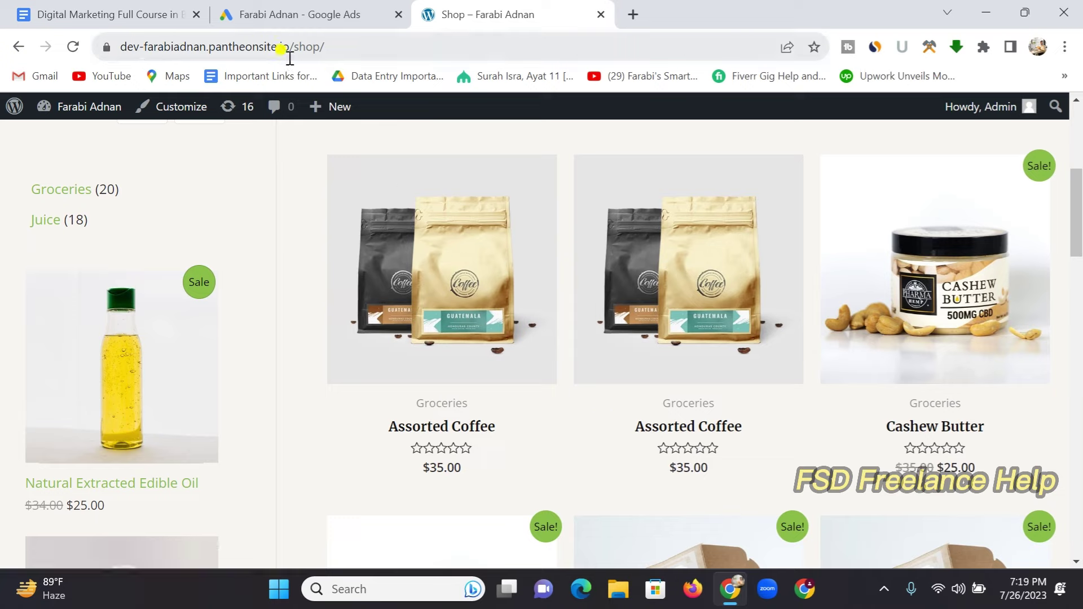
# Step: Take the shop path from the store page's address and enter shop as the Add to cart conversion action's URL in Google Ads
pyautogui.doubleClick(309, 47)
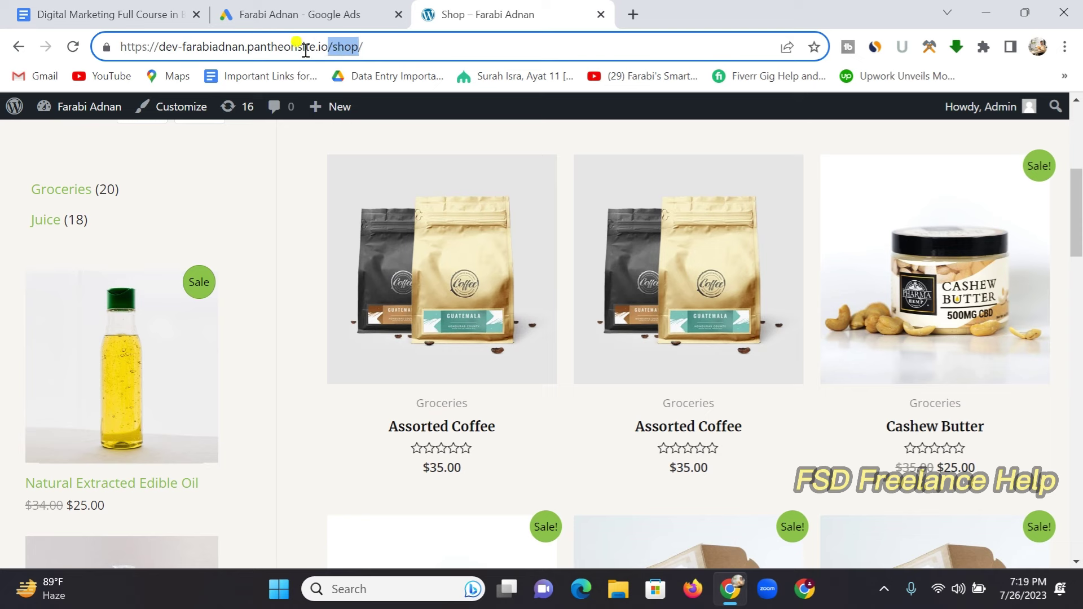
pyautogui.click(298, 16)
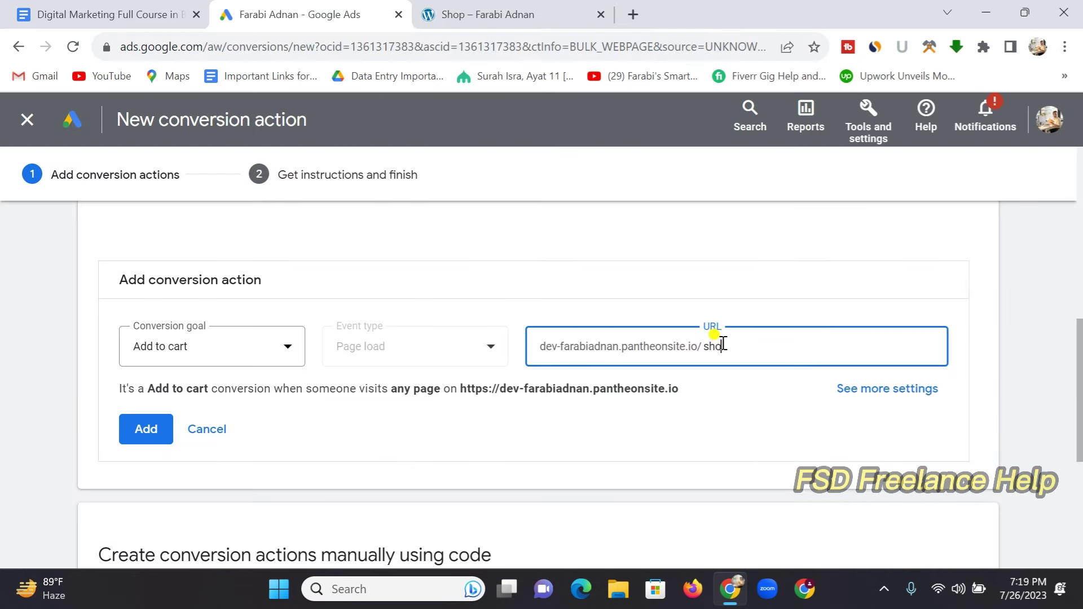
pyautogui.click(739, 387)
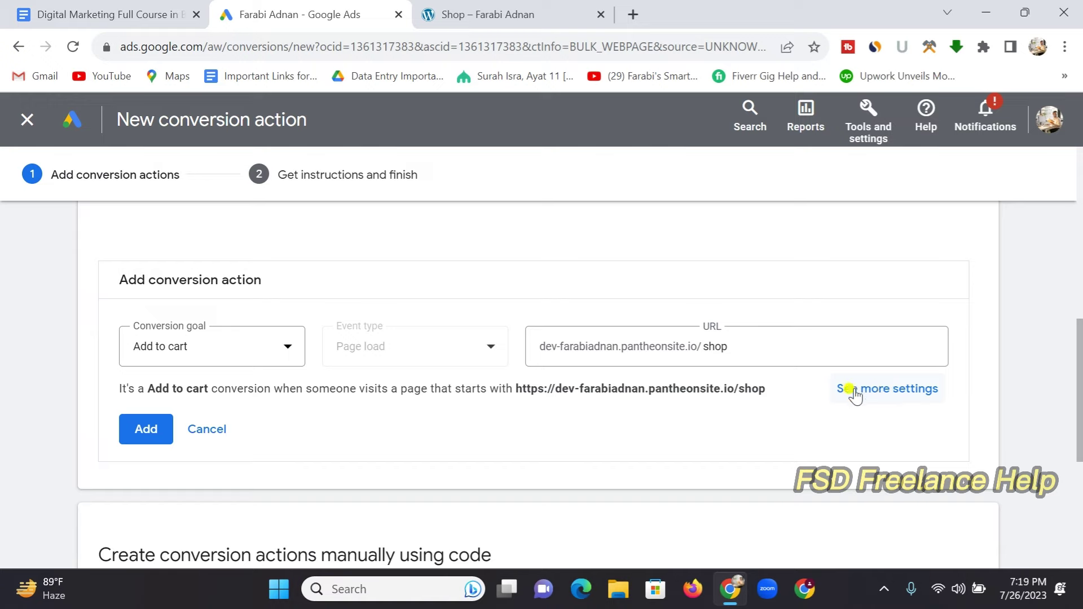
# Step: Open the additional settings of the Add to cart conversion action and review its details from goal optimization through enhanced conversions
pyautogui.click(878, 394)
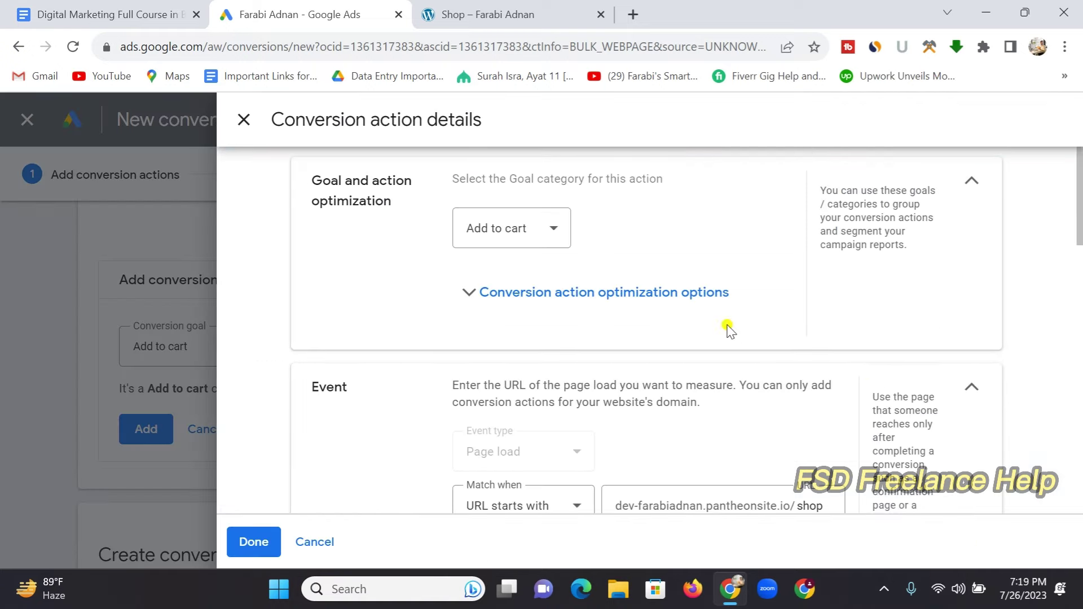
pyautogui.scroll(-10, 706, 302)
pyautogui.scroll(-5, 703, 369)
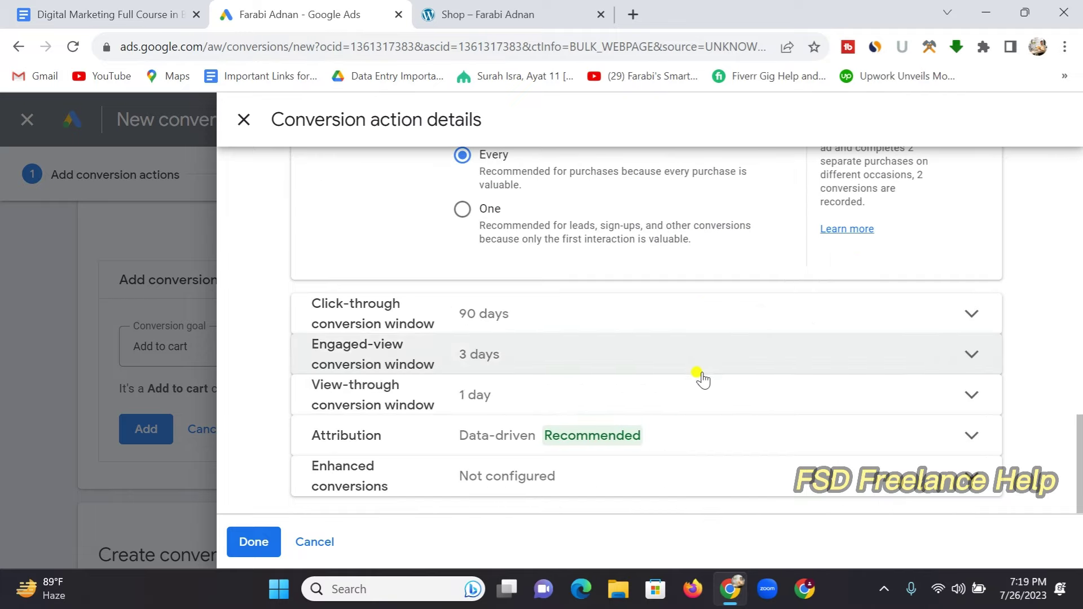
pyautogui.scroll(10, 699, 384)
pyautogui.scroll(5, 700, 440)
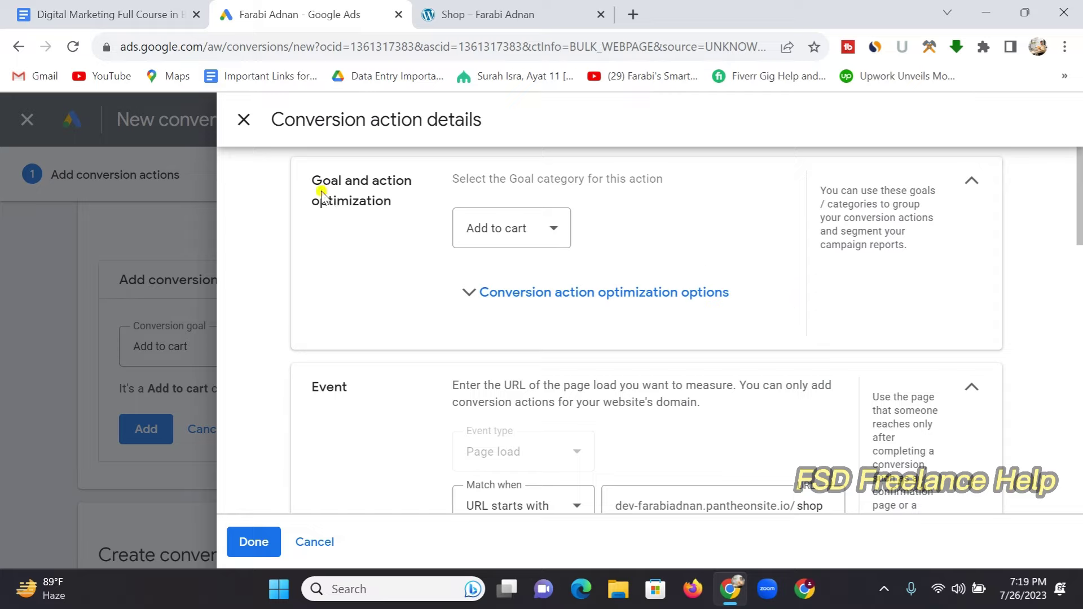
pyautogui.moveTo(310, 175); pyautogui.dragTo(395, 209)
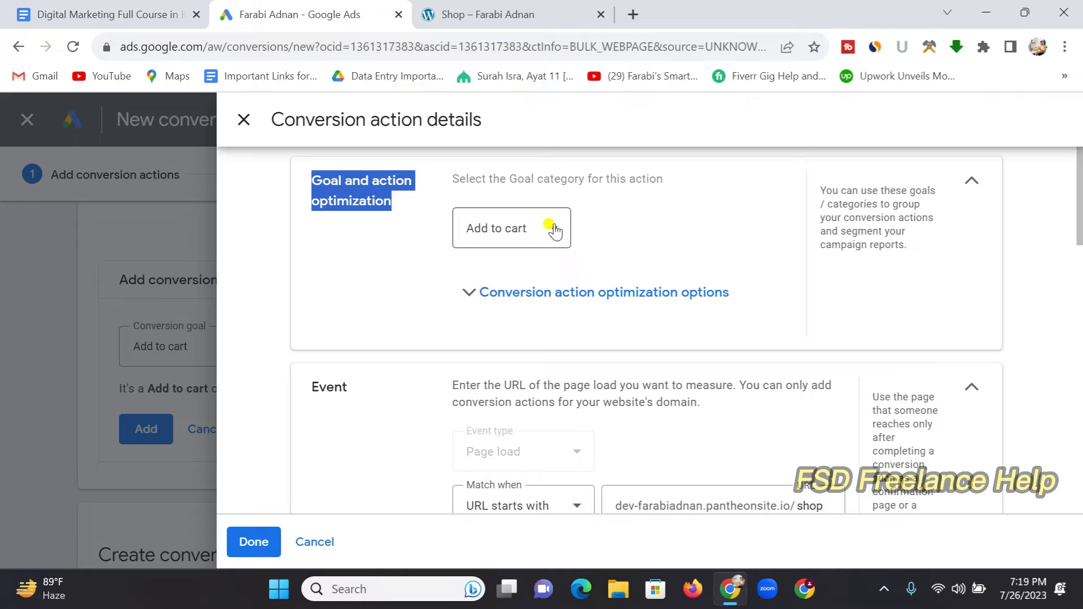
pyautogui.scroll(-1, 709, 223)
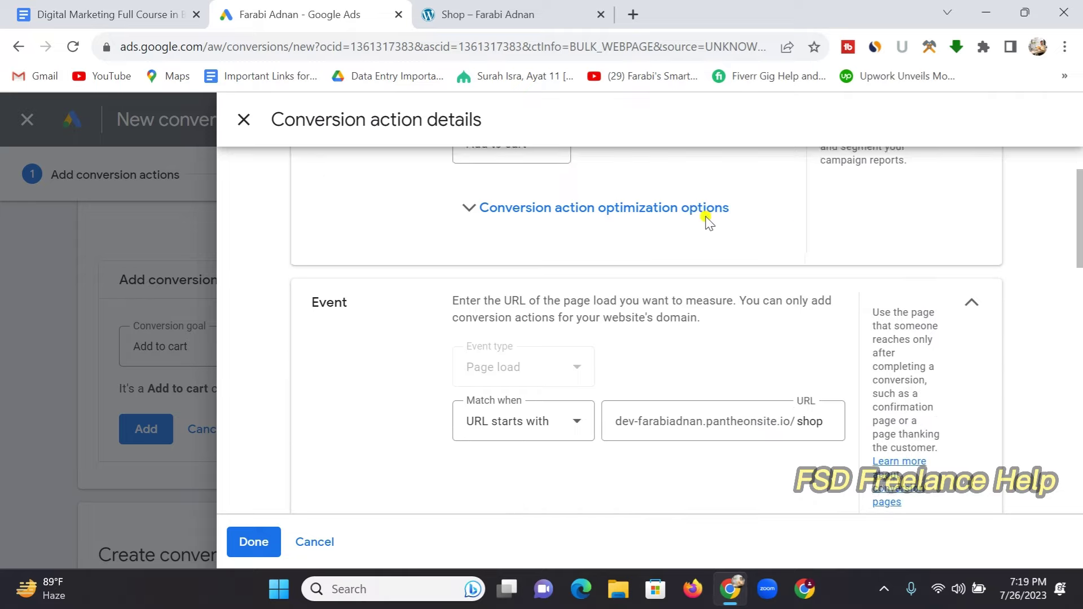
pyautogui.scroll(-1, 709, 222)
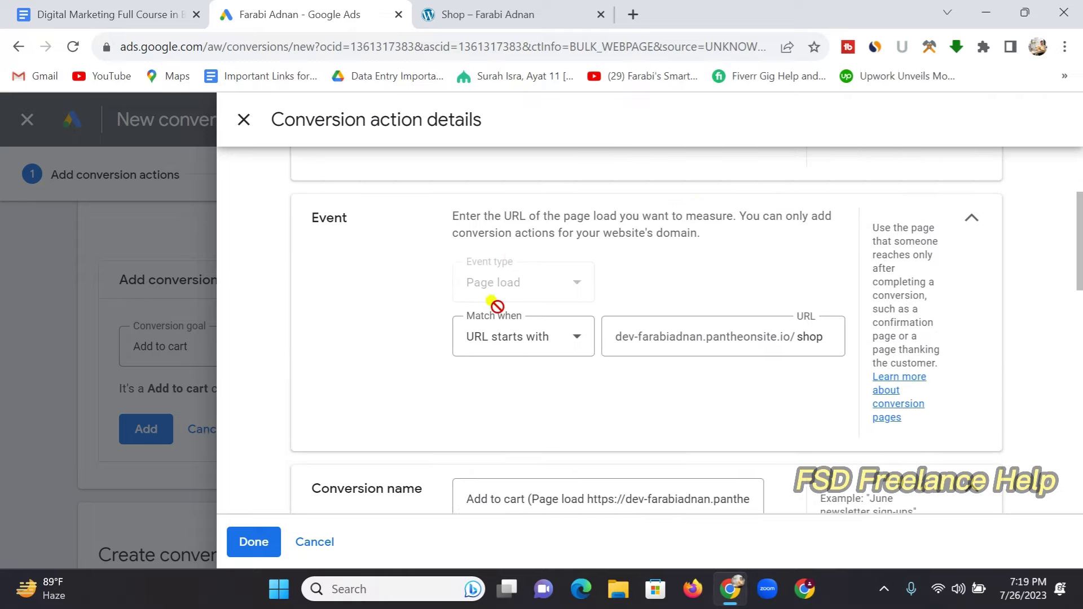
# Step: Replace the default conversion name with Add to Cart
pyautogui.scroll(-2, 497, 307)
pyautogui.moveTo(460, 330); pyautogui.dragTo(796, 340)
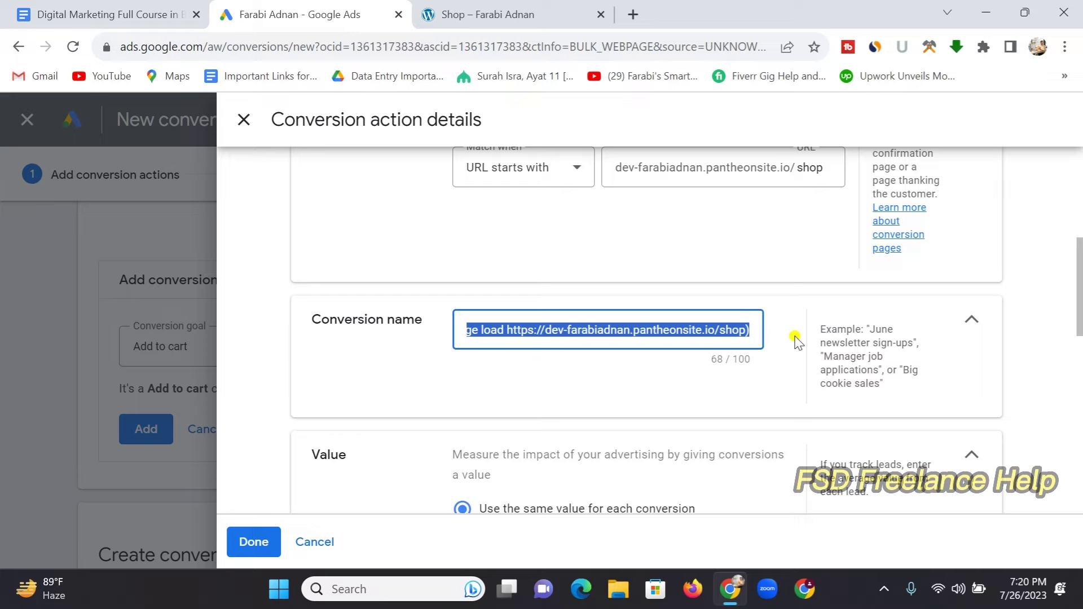
pyautogui.press('BackSpace')
pyautogui.write('Add to Cart')
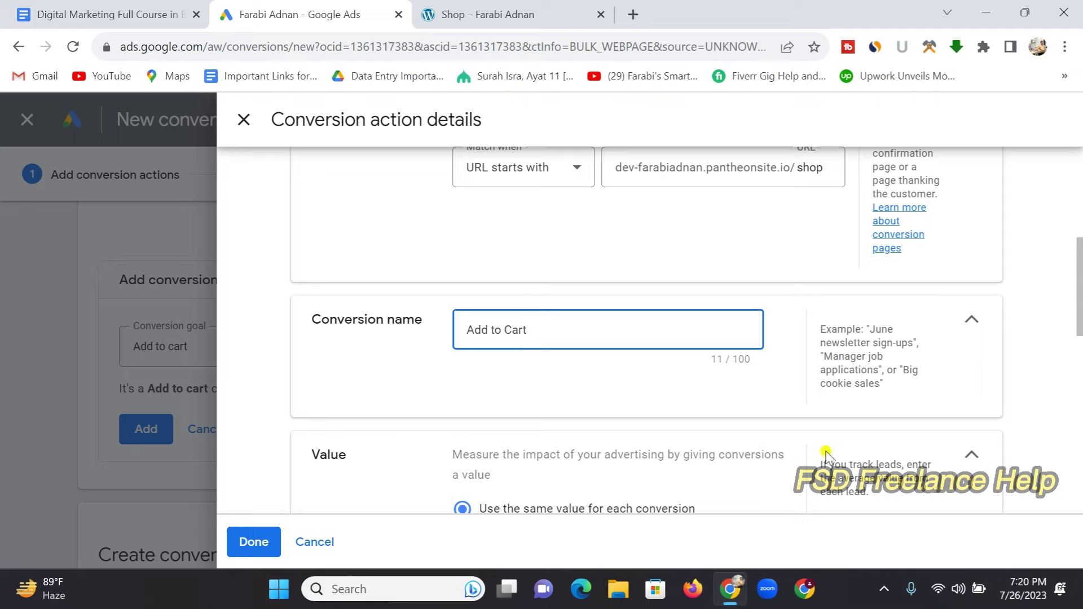
# Step: Review the conversion value options and compare the product prices on the Organic Store shop page
pyautogui.scroll(-3, 863, 403)
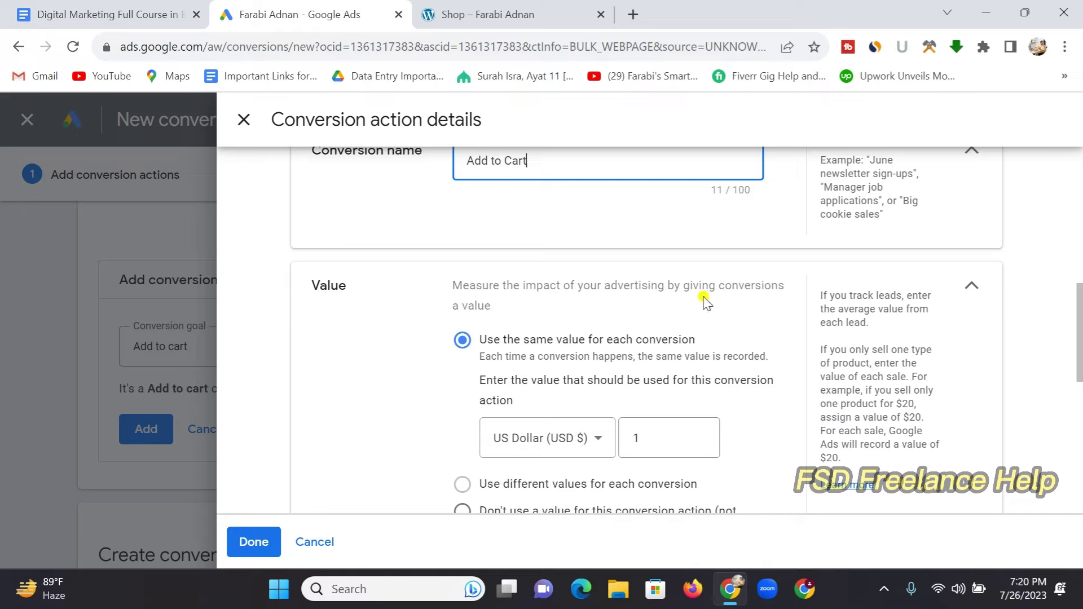
pyautogui.scroll(-1, 555, 341)
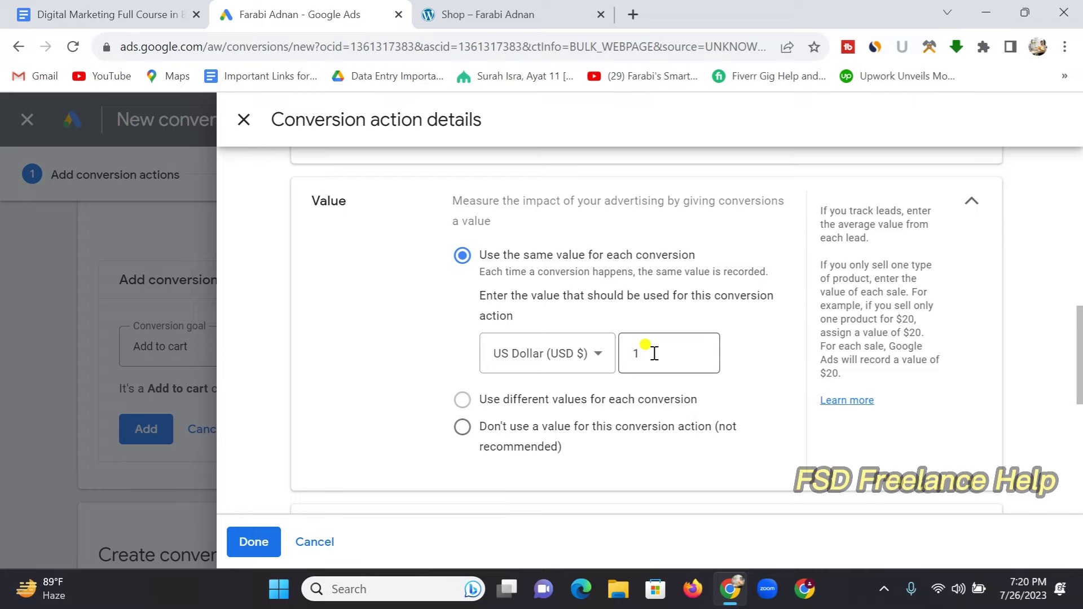
pyautogui.click(481, 14)
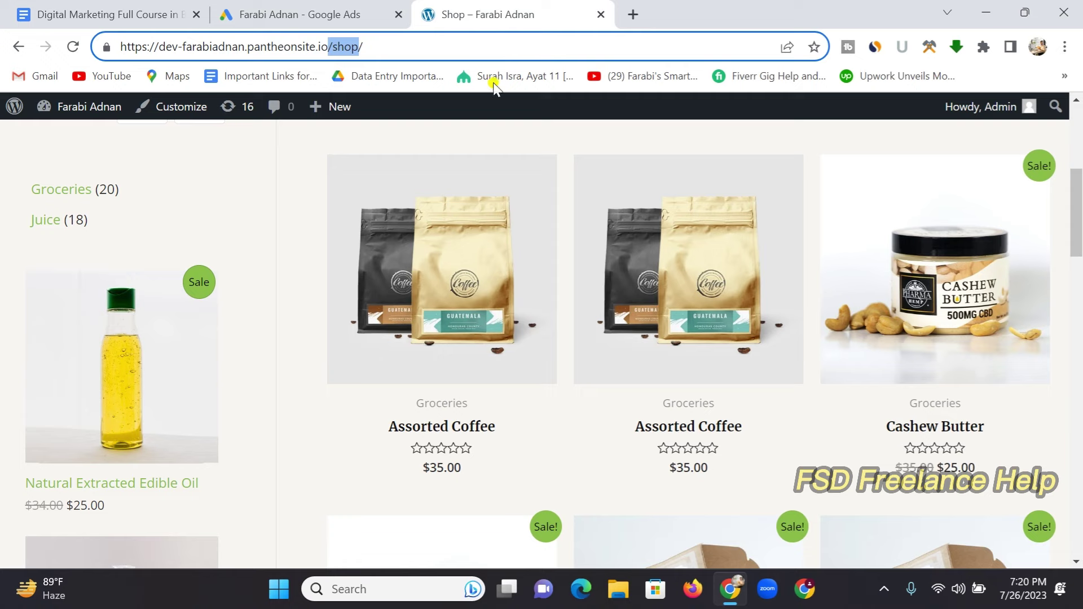
pyautogui.scroll(-2, 519, 328)
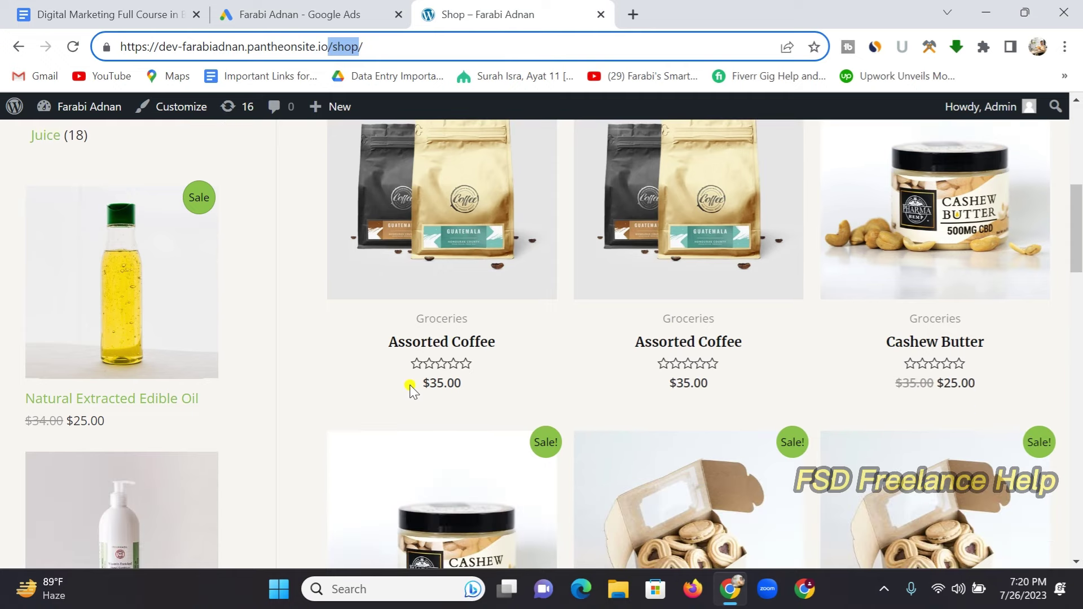
pyautogui.moveTo(410, 388); pyautogui.dragTo(463, 384)
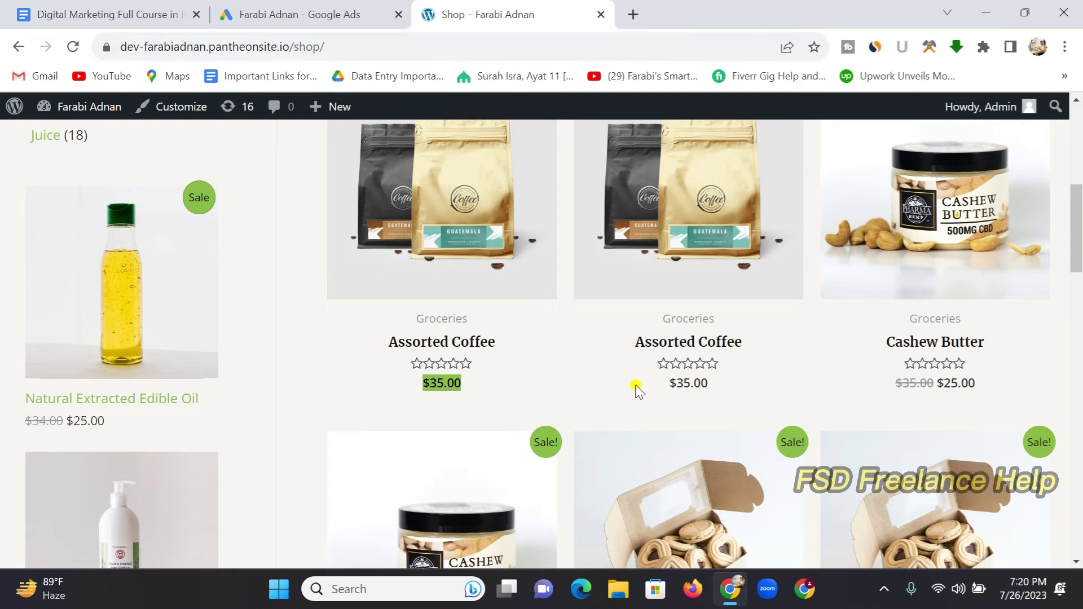
pyautogui.moveTo(665, 387); pyautogui.dragTo(718, 378)
pyautogui.scroll(-3, 620, 332)
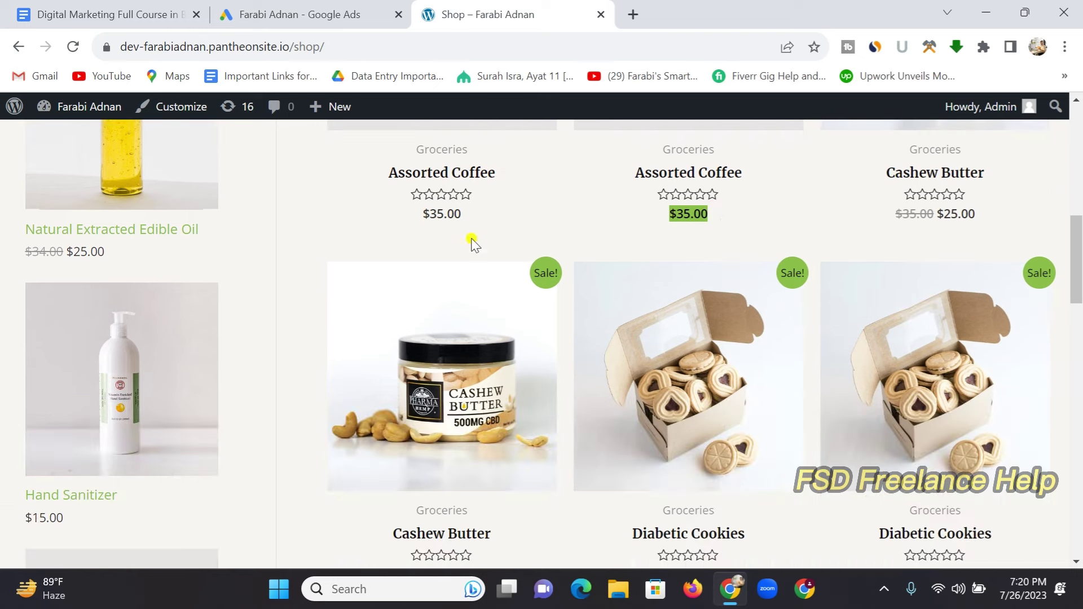
pyautogui.scroll(-3, 455, 417)
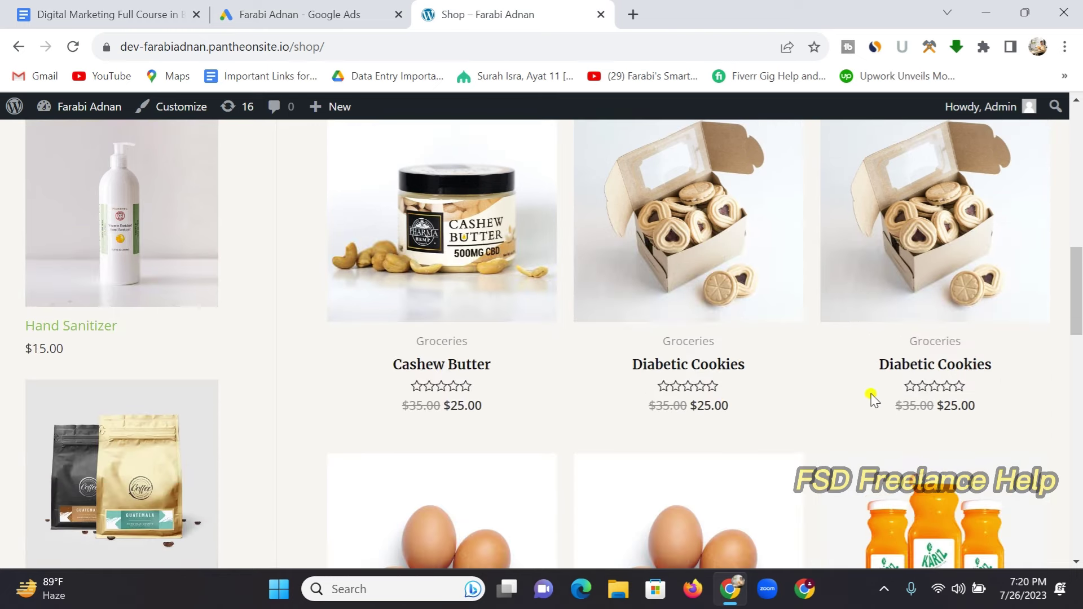
pyautogui.scroll(-6, 872, 399)
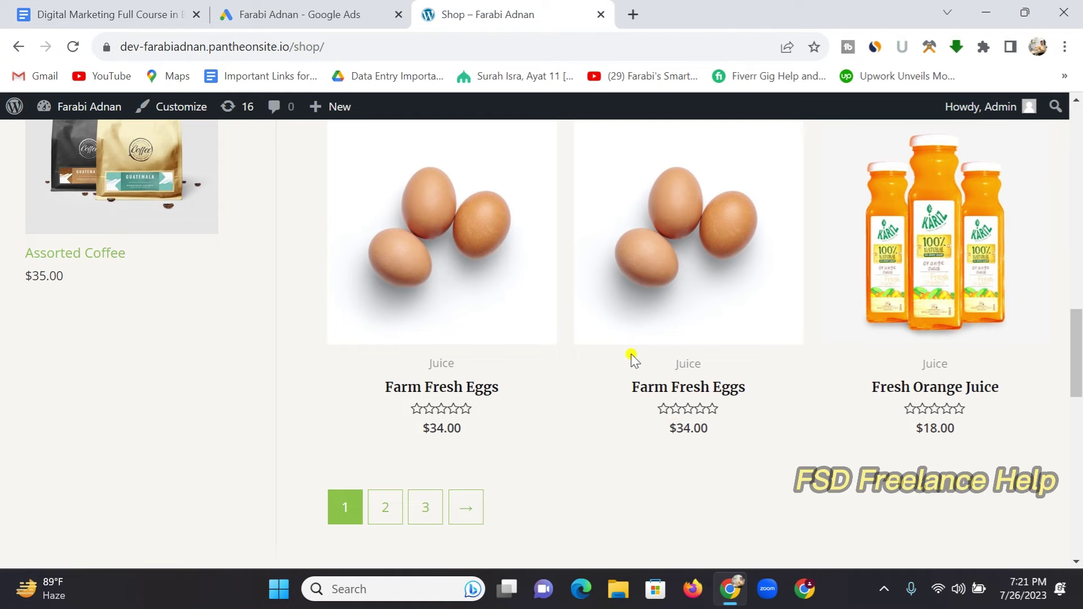
# Step: Set the same value of 35 US dollars for each conversion in Google Ads, rechecking the store's product prices
pyautogui.click(321, 14)
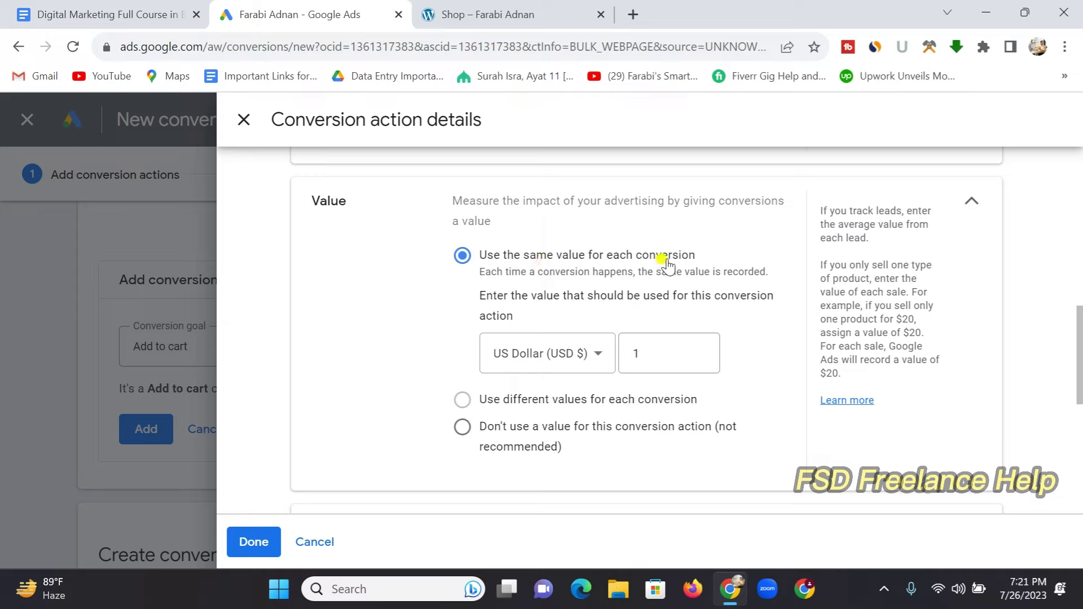
pyautogui.click(656, 356)
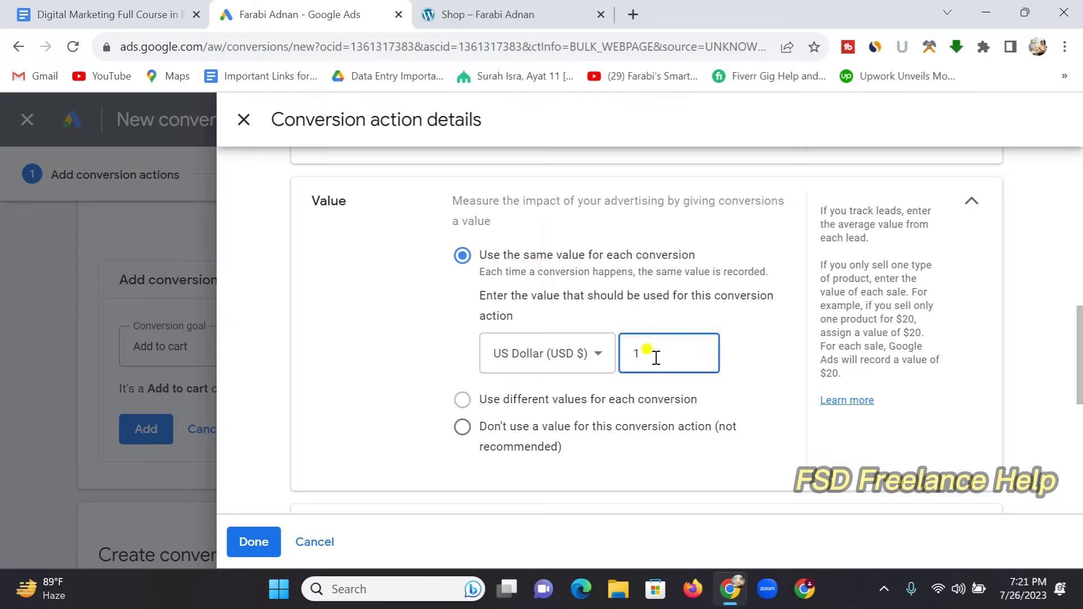
pyautogui.press('BackSpace')
pyautogui.write('35')
pyautogui.click(514, 12)
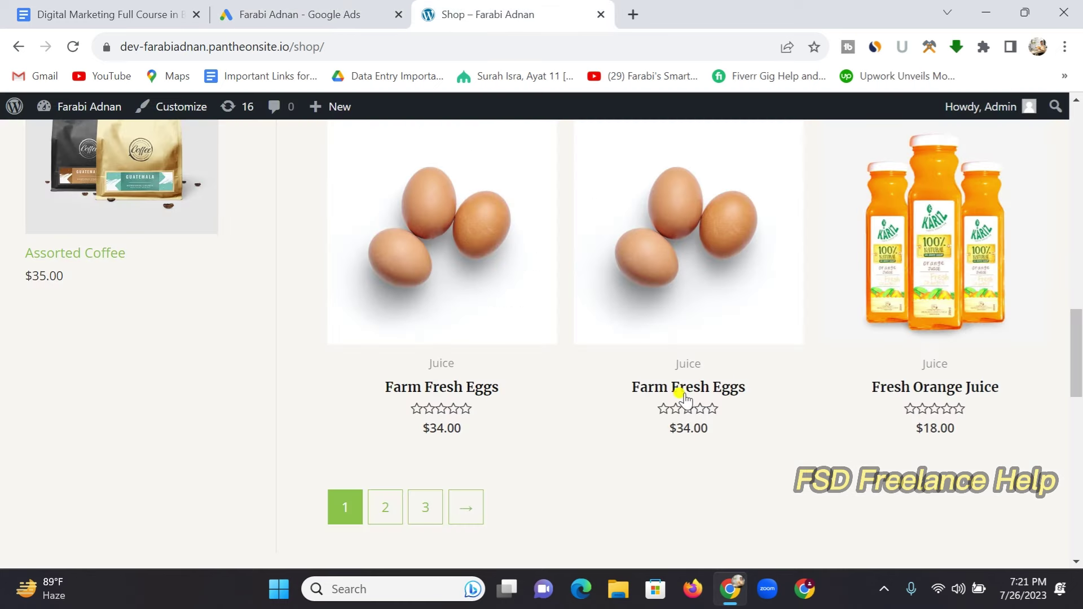
pyautogui.scroll(5, 683, 397)
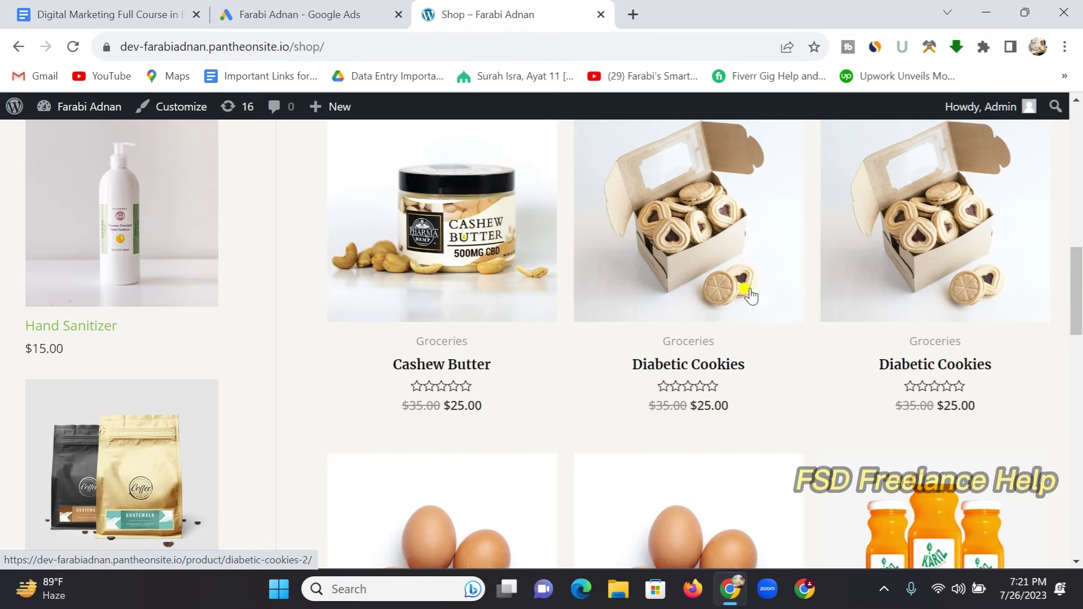
pyautogui.click(314, 14)
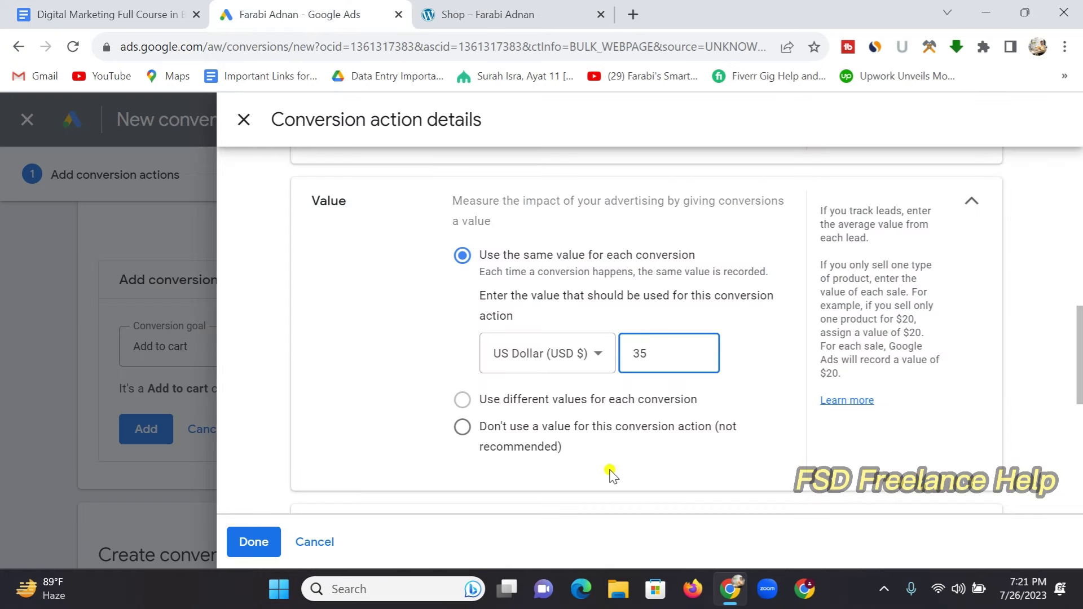
pyautogui.press('Tab')
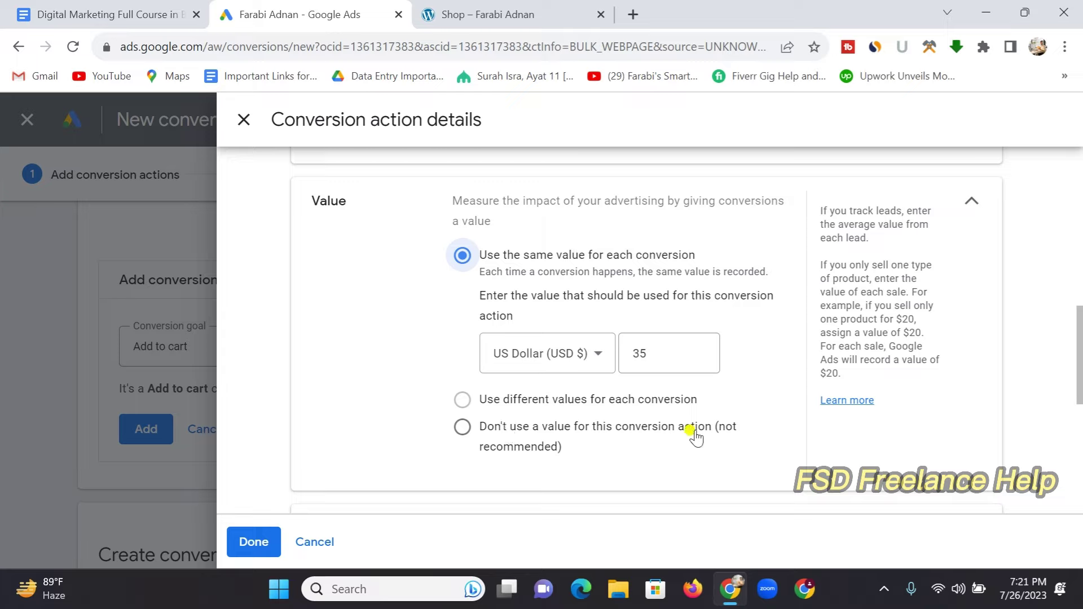
# Step: Return to the Organic Store shop page and examine the prices of the coffee and cashew butter products
pyautogui.click(483, 12)
pyautogui.scroll(5, 617, 430)
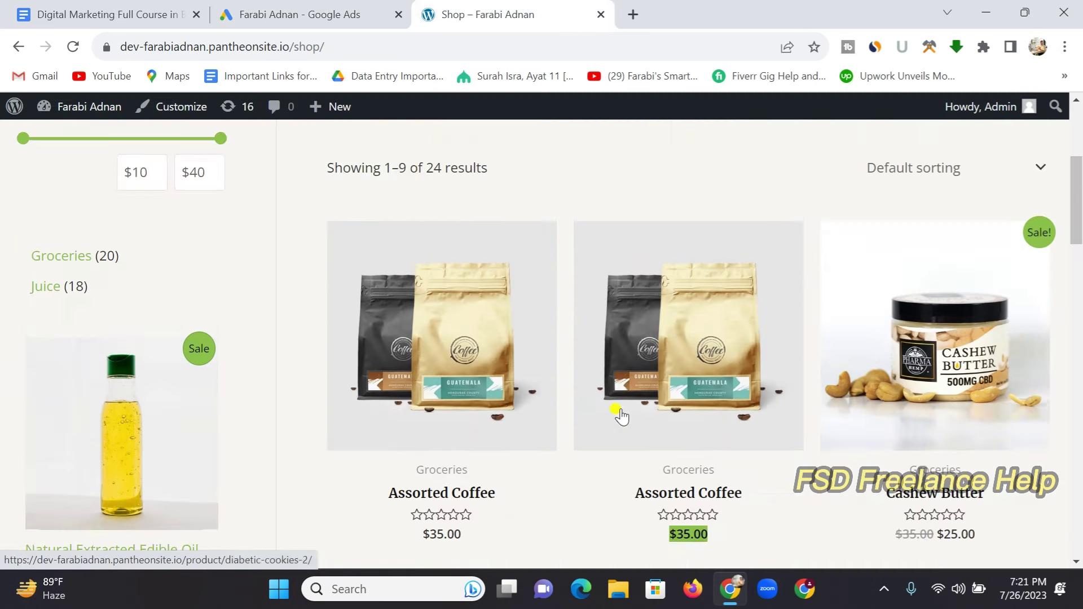
pyautogui.scroll(5, 622, 417)
pyautogui.scroll(-6, 633, 415)
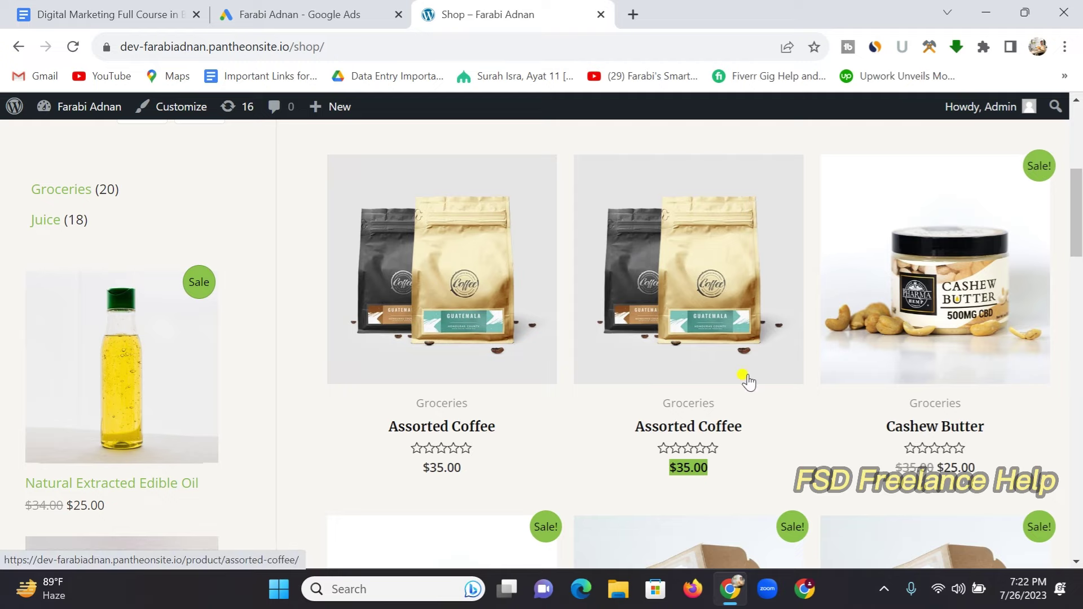
# Step: Switch back to Google Ads and choose not to use a value for this conversion action
pyautogui.click(324, 13)
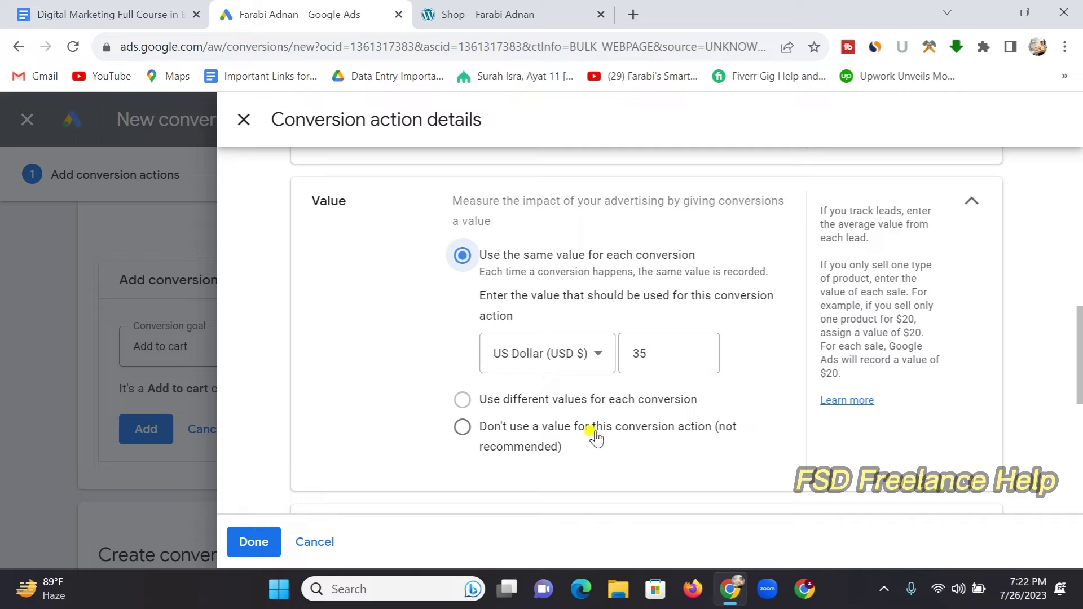
pyautogui.click(463, 429)
pyautogui.scroll(-2, 604, 442)
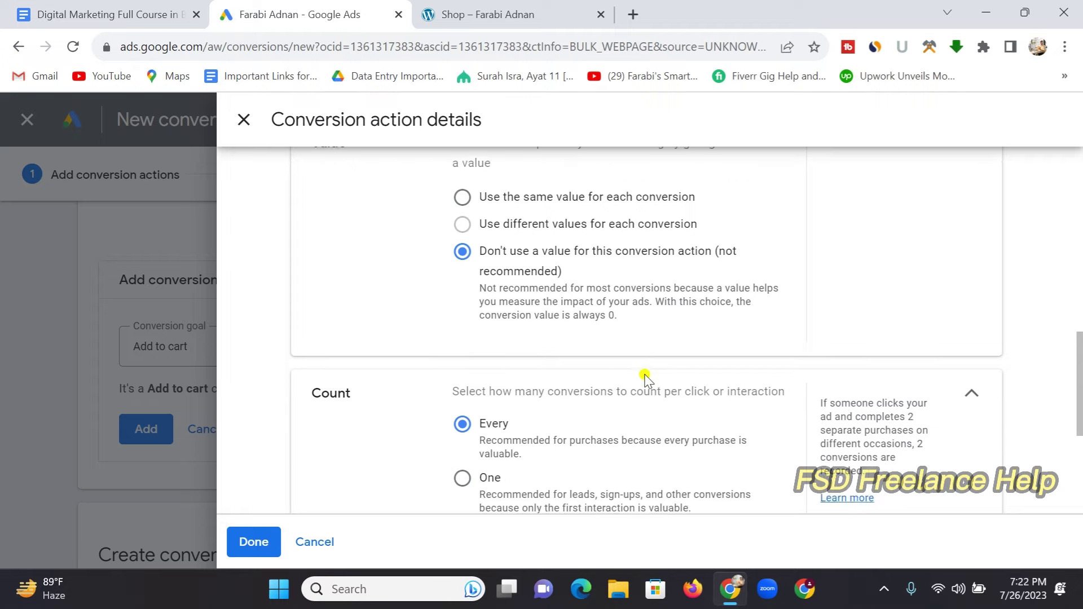
pyautogui.scroll(1, 657, 295)
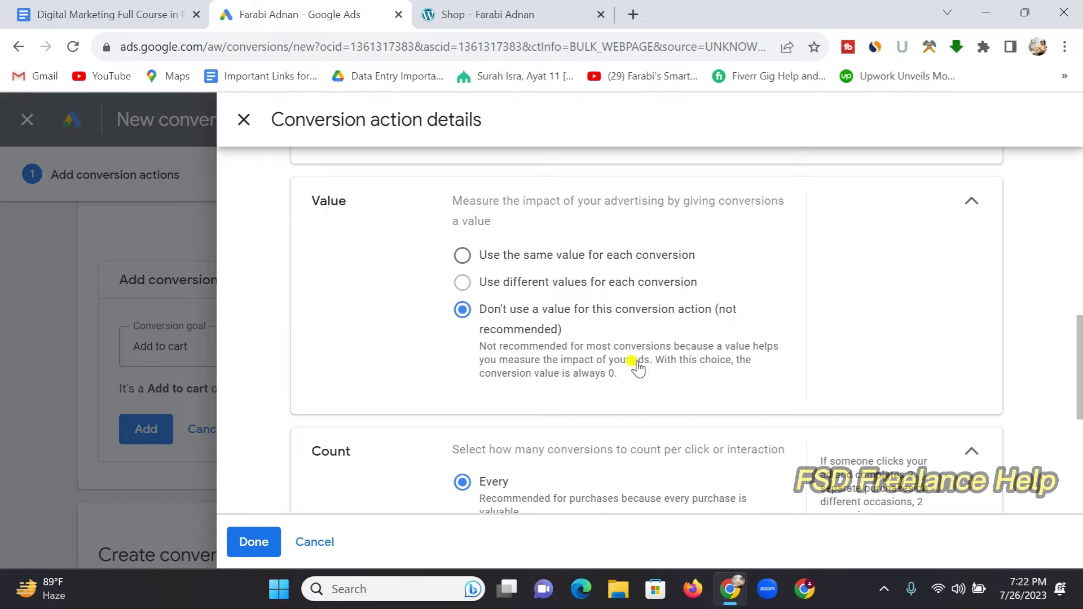
# Step: Compare the conversion value options with the cashew butter and cookie prices on the shop page, keeping no value for the conversion action
pyautogui.scroll(1, 637, 366)
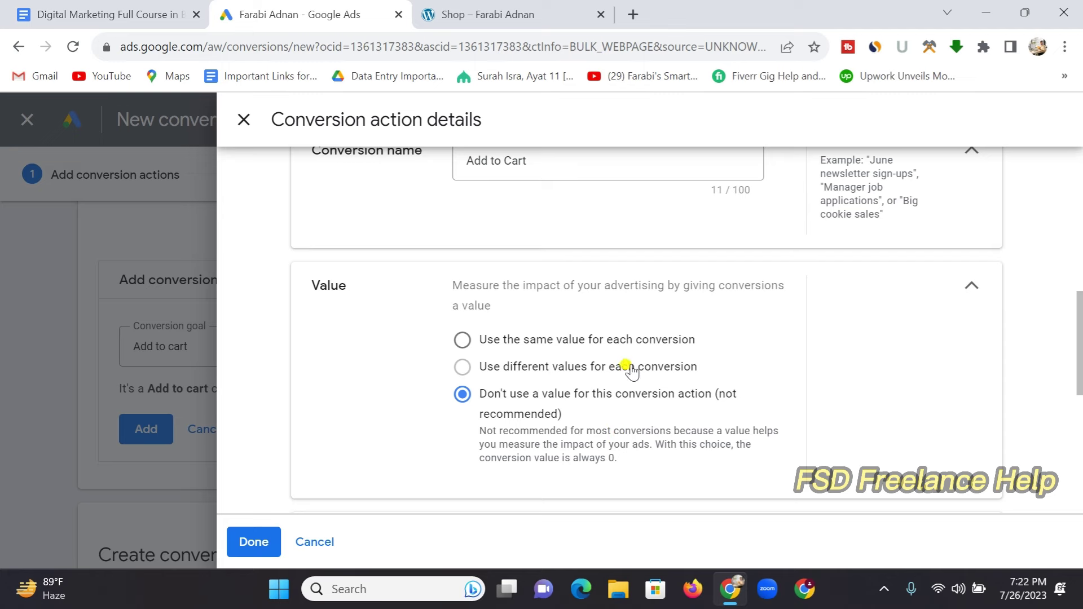
pyautogui.click(508, 15)
pyautogui.scroll(-1, 604, 378)
pyautogui.scroll(-5, 727, 417)
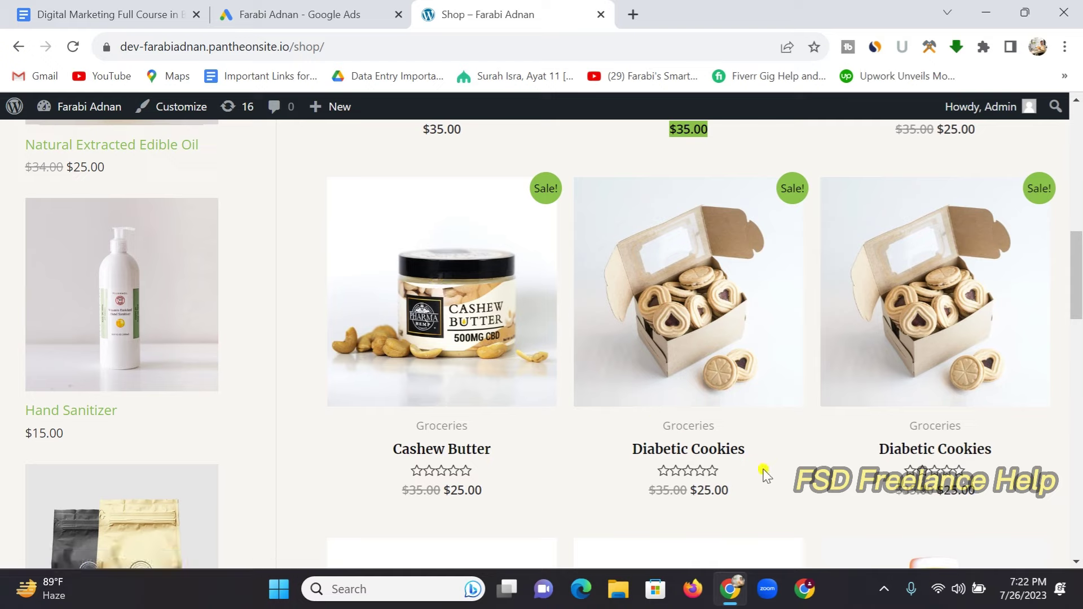
pyautogui.click(307, 14)
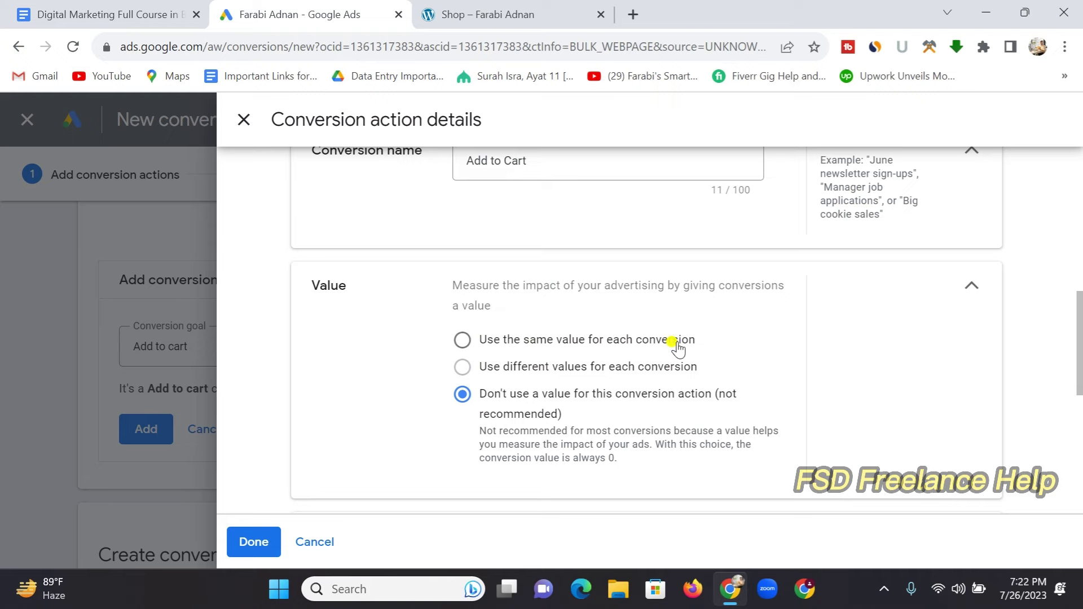
pyautogui.click(500, 14)
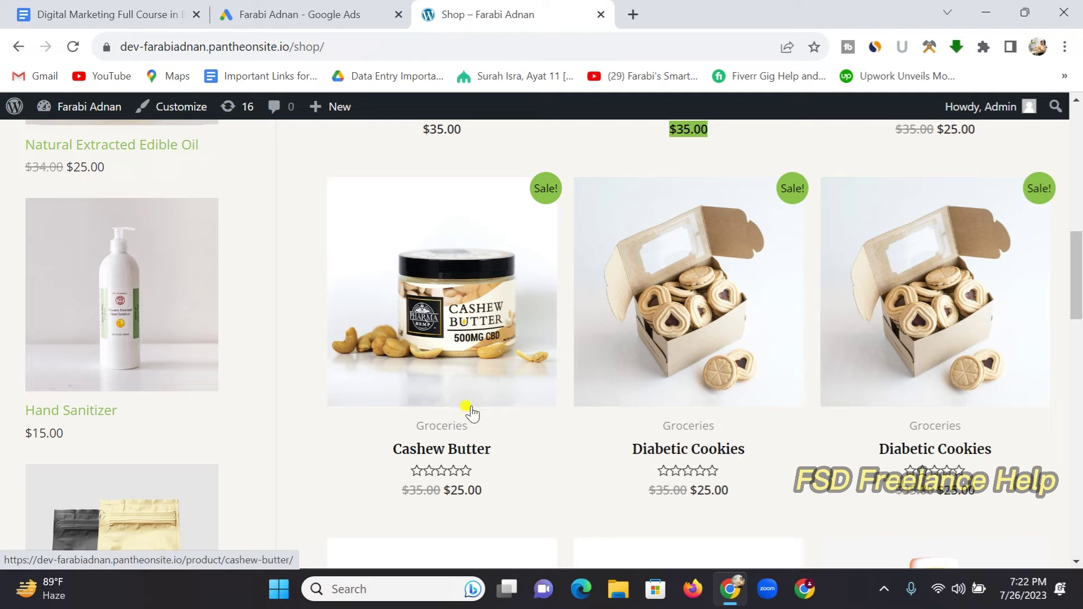
pyautogui.moveTo(490, 490); pyautogui.dragTo(446, 490)
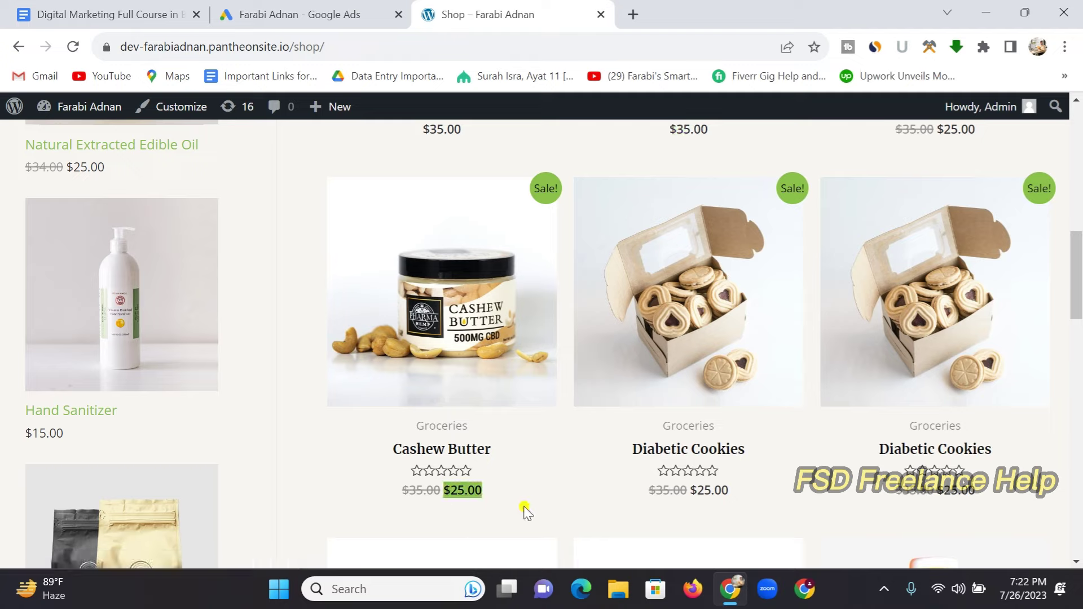
pyautogui.click(350, 12)
pyautogui.click(462, 394)
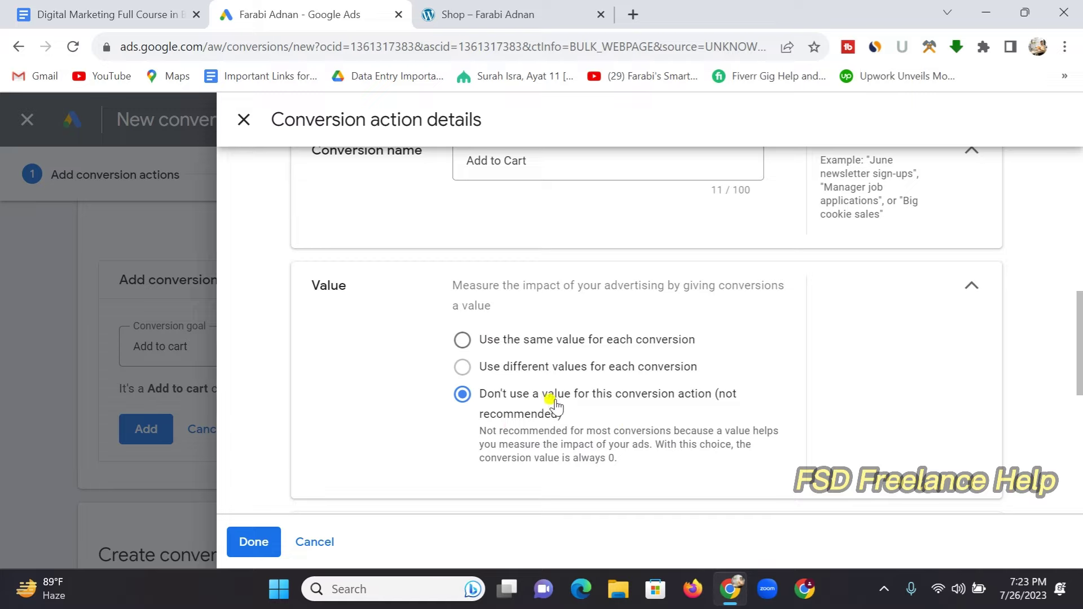
# Step: Review the Count setting's Every and One options and the guidance on separate purchases in the conversion action details
pyautogui.scroll(-2, 557, 407)
pyautogui.scroll(-3, 561, 406)
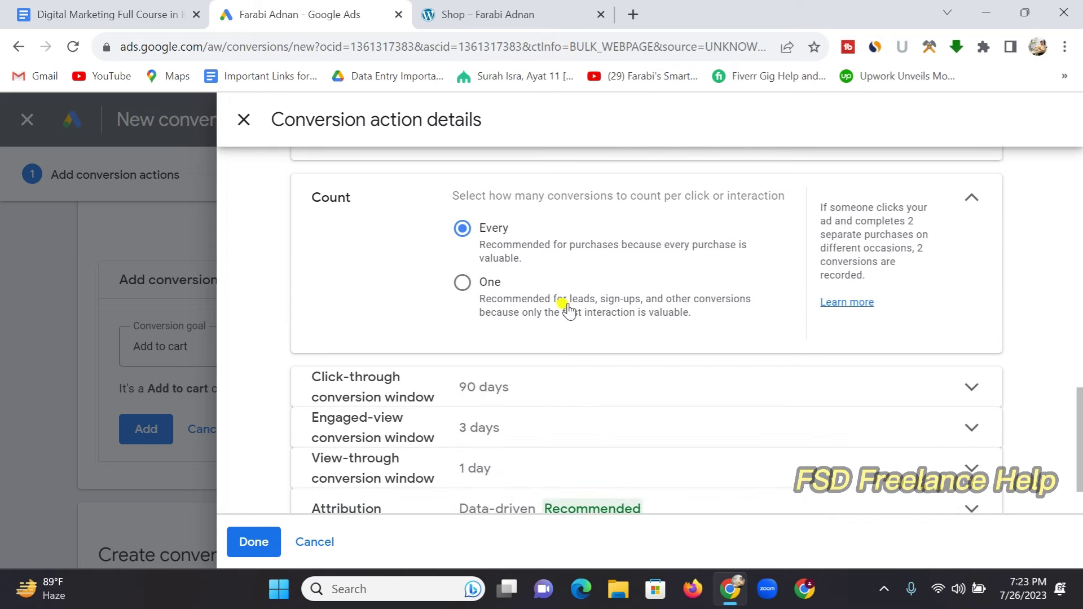
pyautogui.scroll(1, 567, 307)
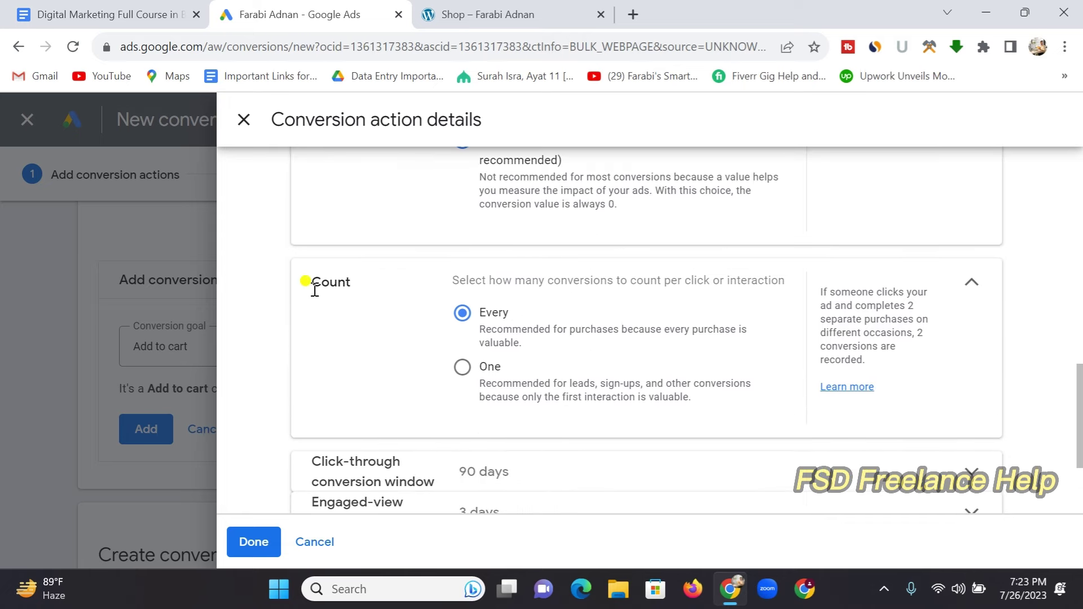
pyautogui.moveTo(819, 287); pyautogui.dragTo(900, 361)
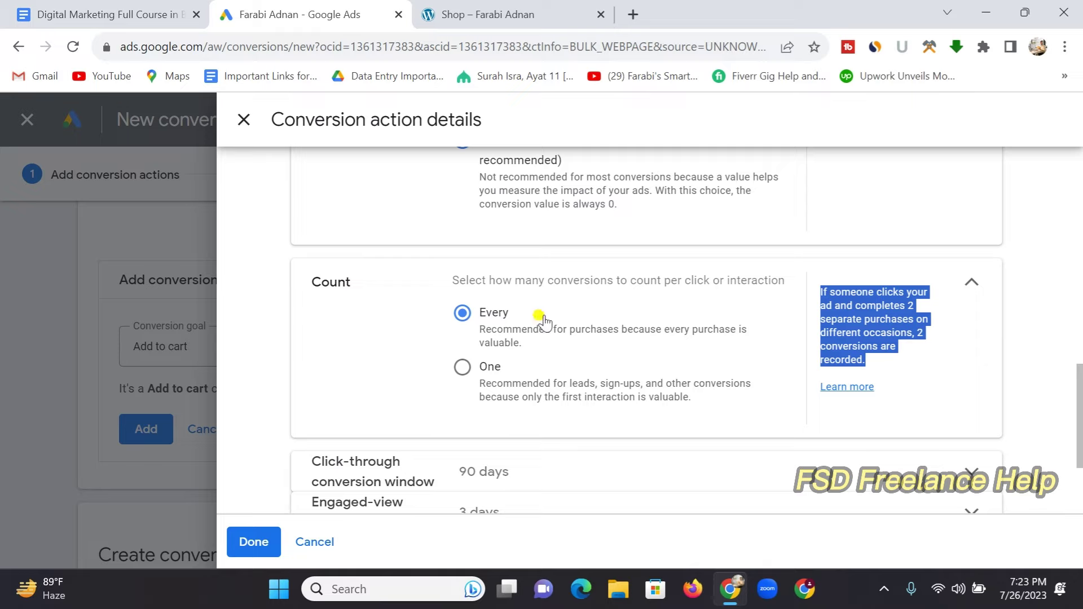
pyautogui.click(501, 276)
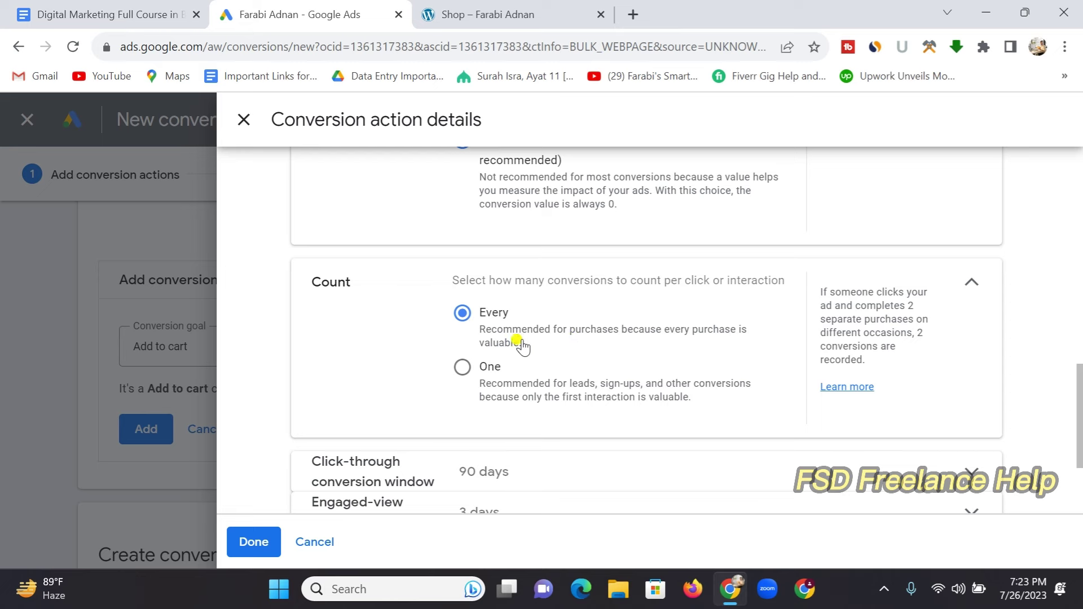
# Step: Examine the coffee and cashew butter products on the shop page against the Every and One count options in Google Ads
pyautogui.click(524, 15)
pyautogui.scroll(7, 698, 386)
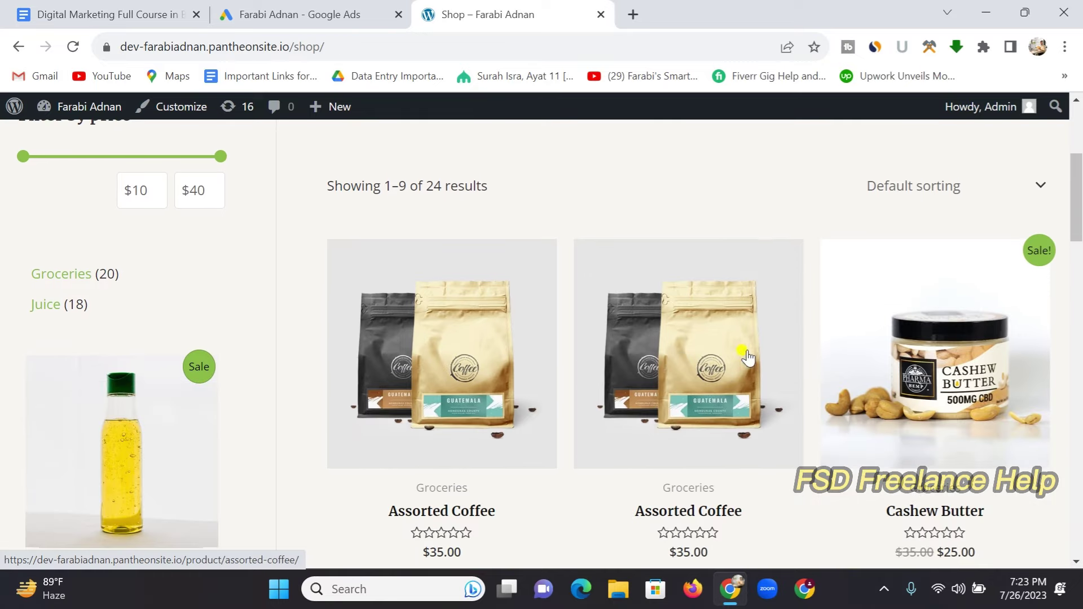
pyautogui.scroll(-3, 537, 403)
pyautogui.scroll(3, 538, 401)
pyautogui.click(338, 22)
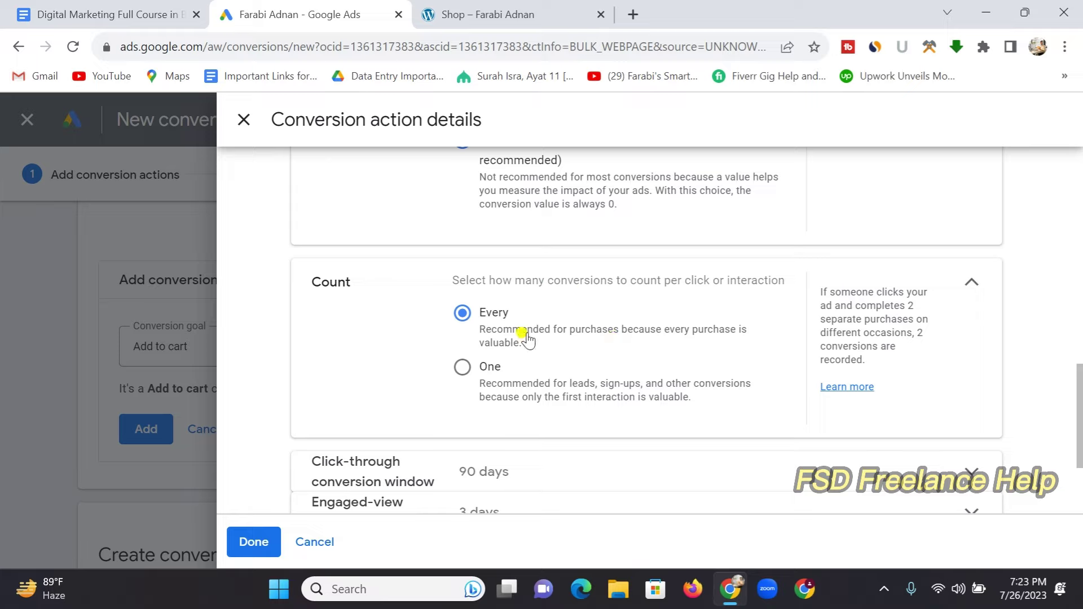
pyautogui.click(533, 17)
pyautogui.scroll(-1, 924, 318)
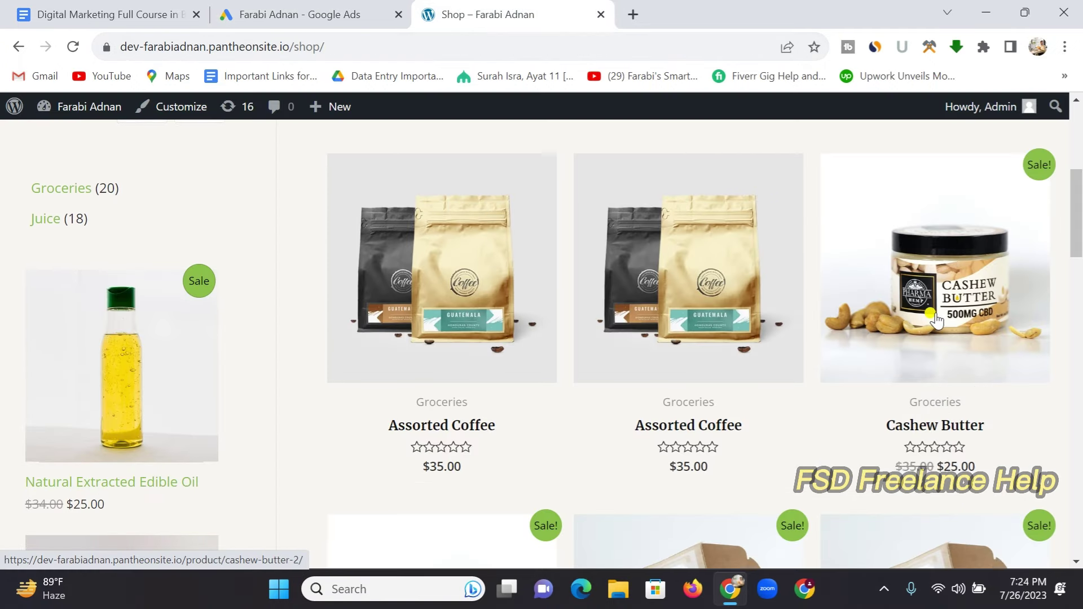
pyautogui.scroll(-1, 764, 250)
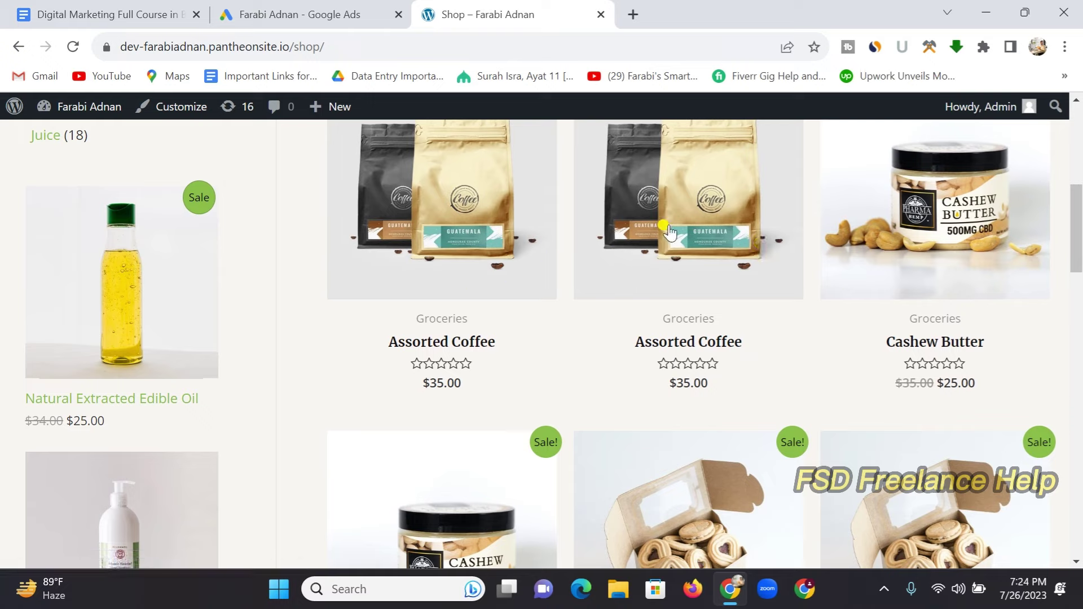
pyautogui.click(329, 17)
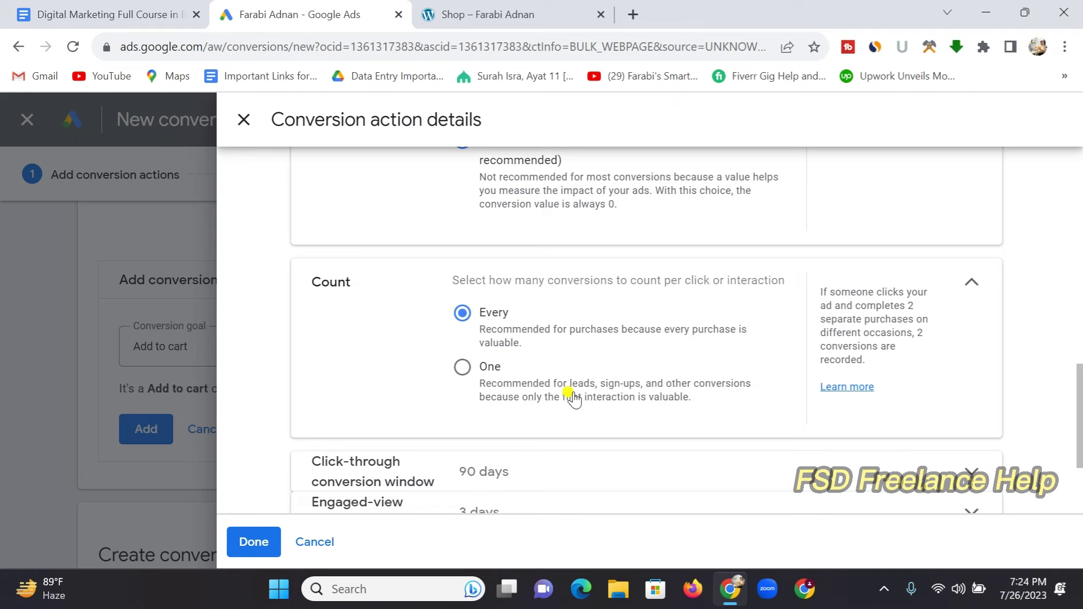
pyautogui.click(479, 21)
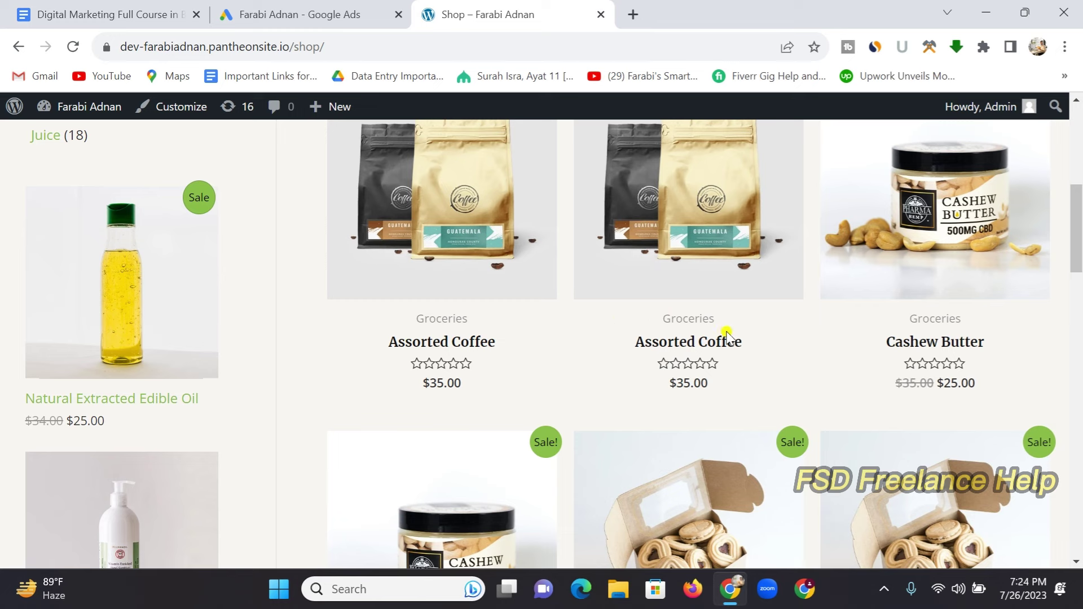
pyautogui.click(282, 17)
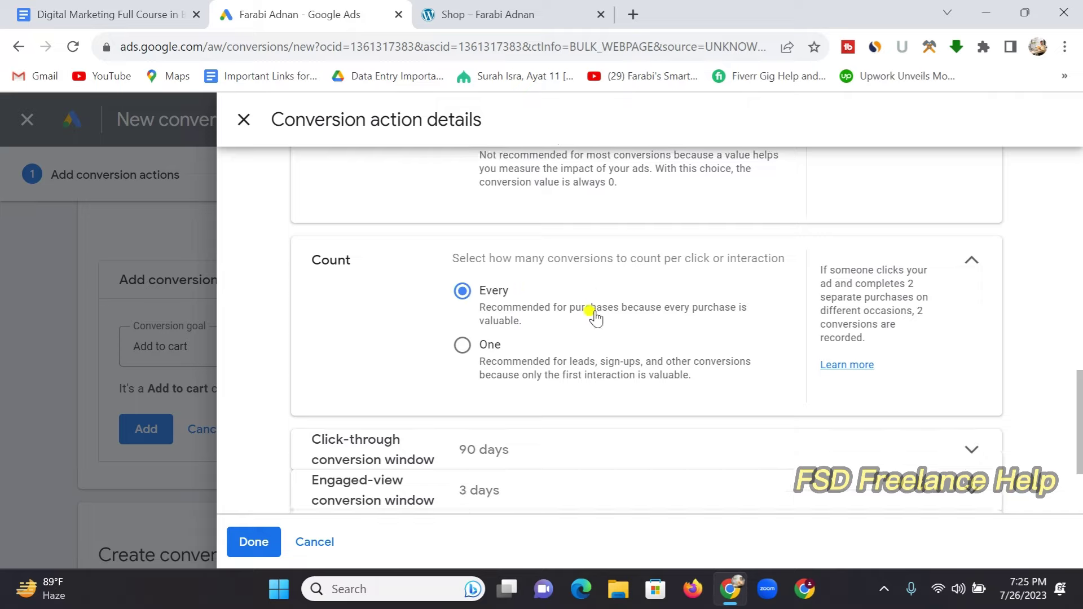
# Step: Set the click-through conversion window to 30 days, checking the shop page for context
pyautogui.scroll(-3, 598, 317)
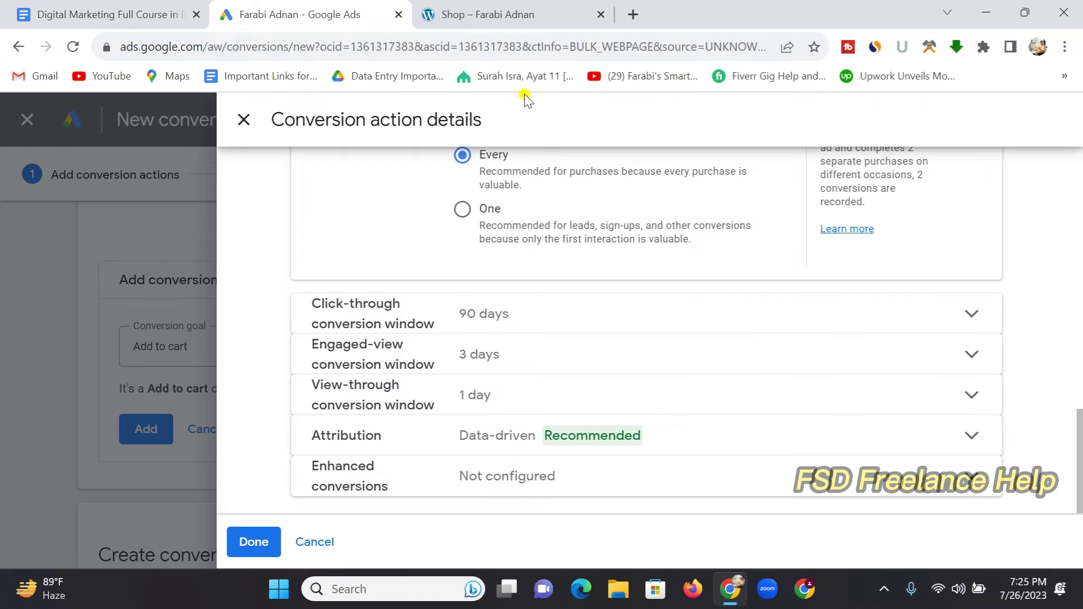
pyautogui.click(528, 18)
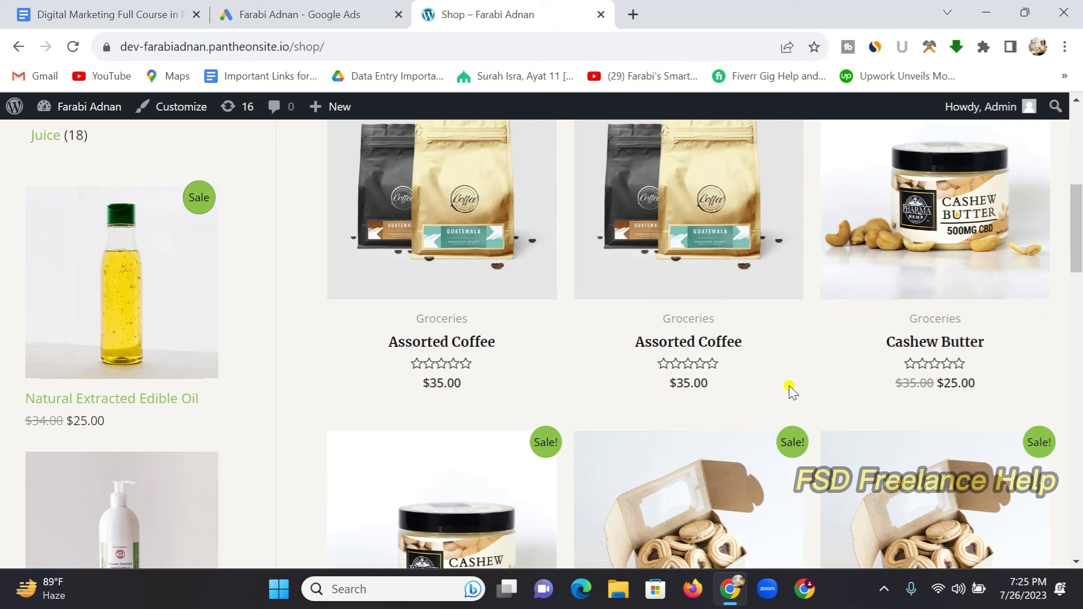
pyautogui.click(351, 17)
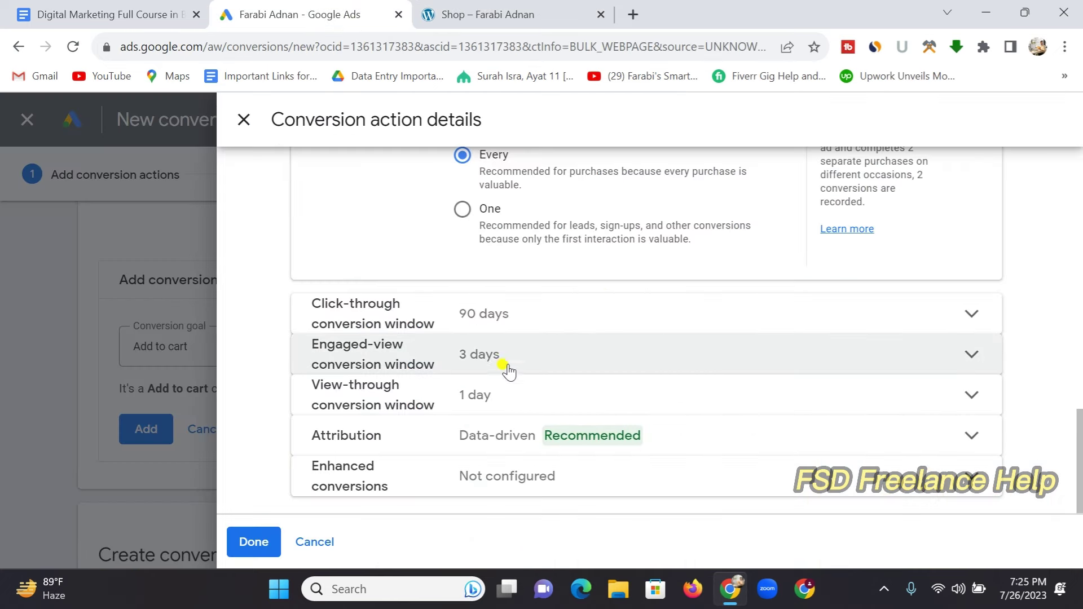
pyautogui.click(966, 313)
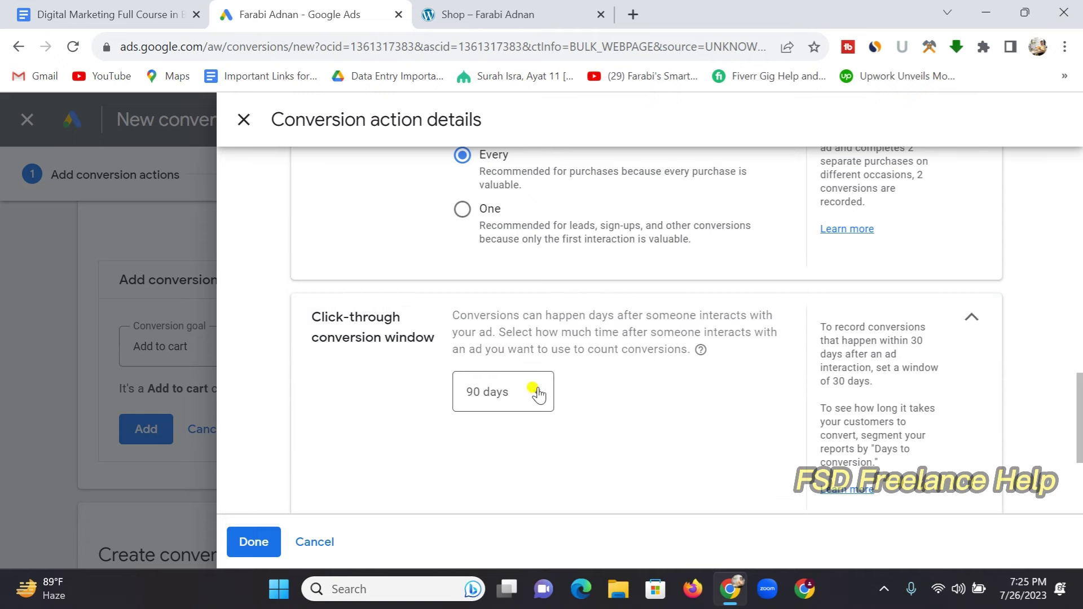
pyautogui.click(538, 395)
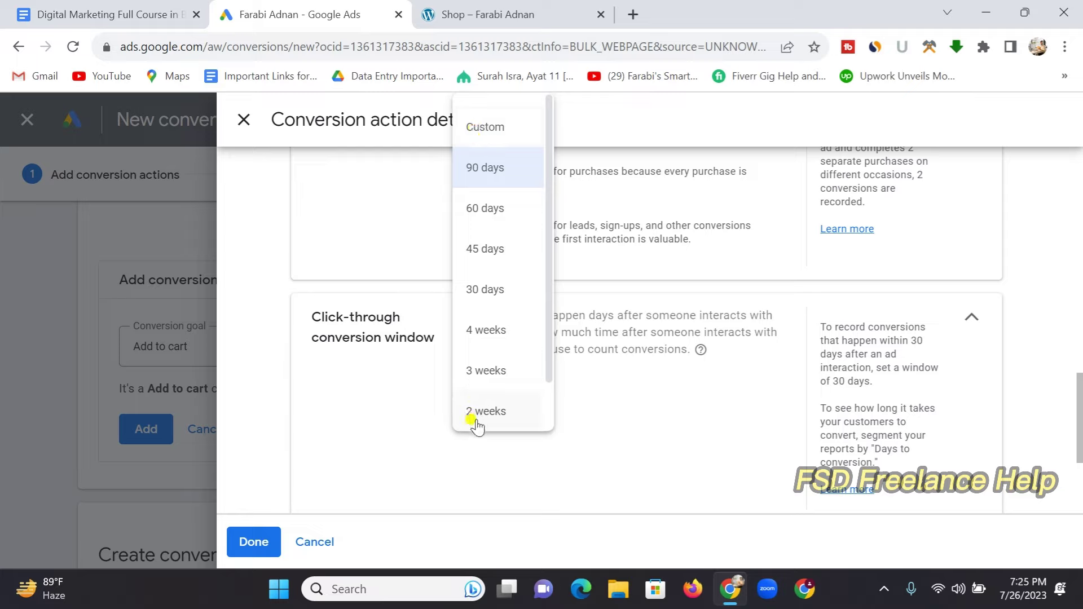
pyautogui.click(479, 292)
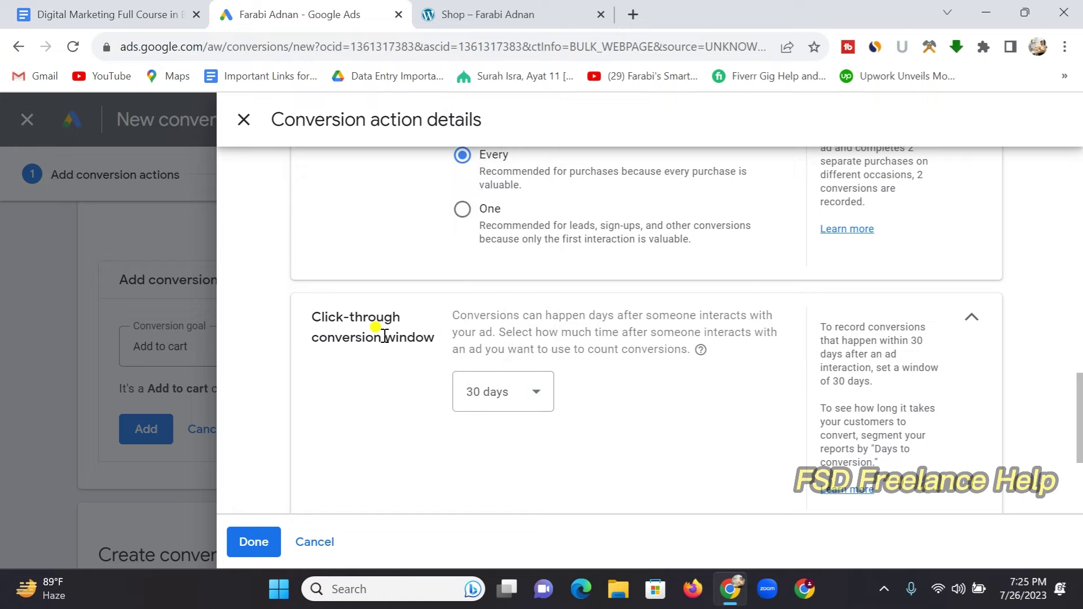
pyautogui.click(522, 16)
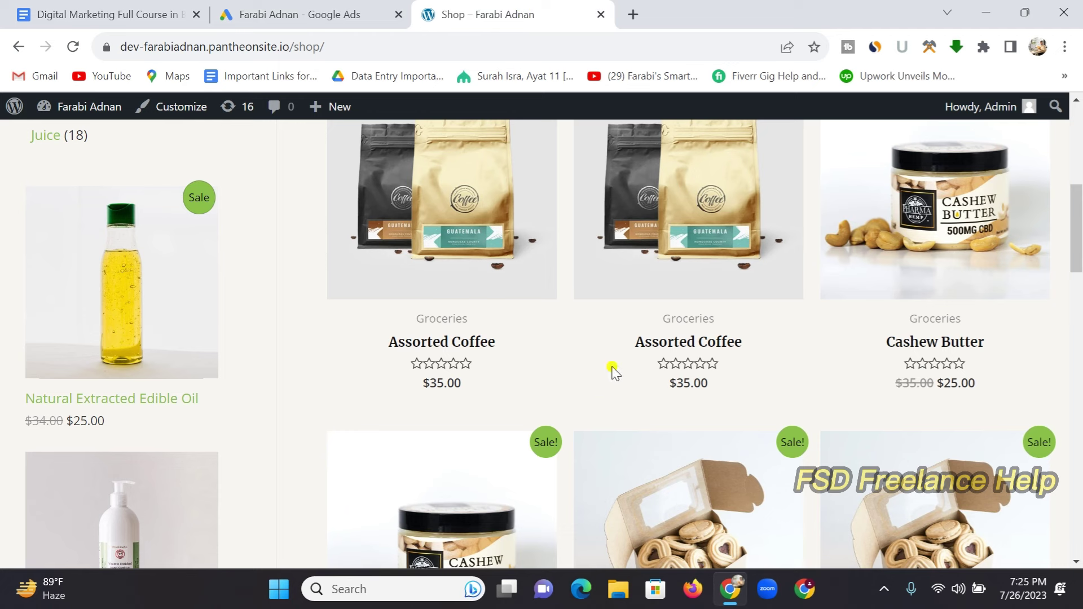
pyautogui.click(353, 18)
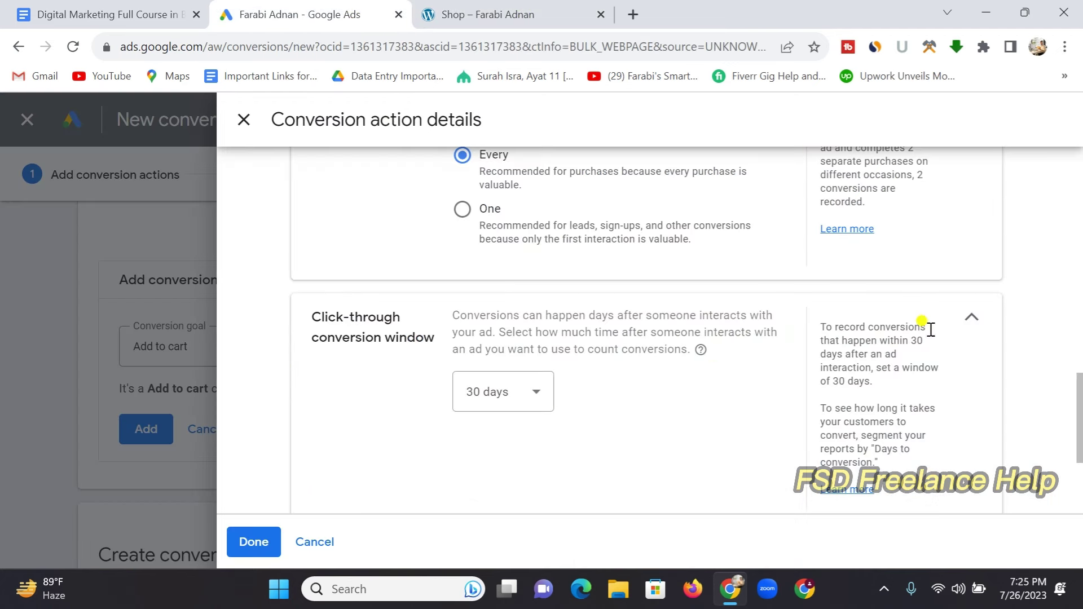
pyautogui.click(971, 317)
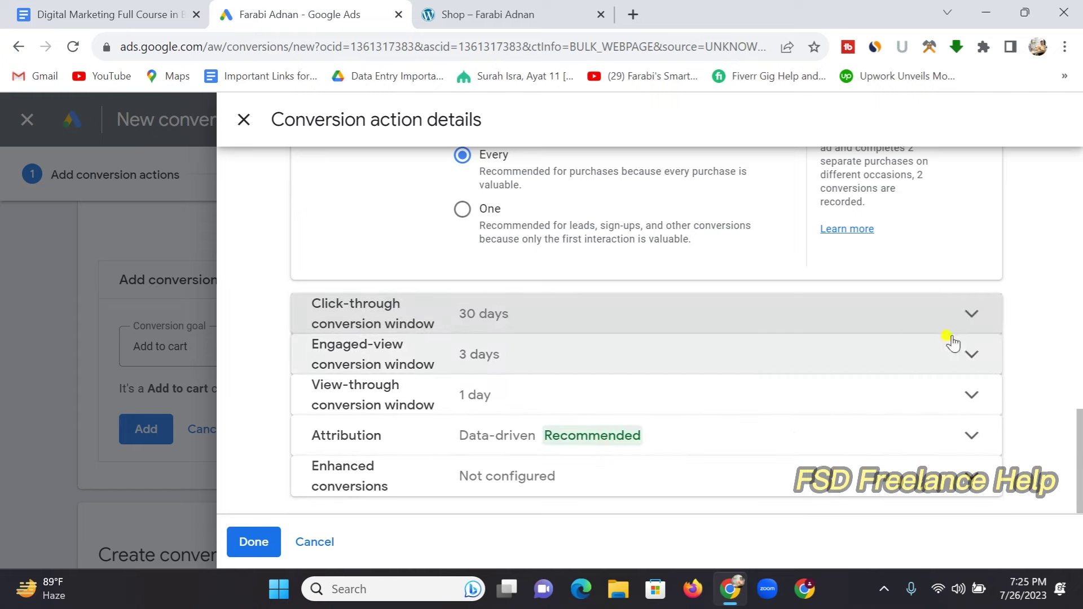
pyautogui.click(969, 314)
# Step: Review the engaged-view and view-through conversion windows alongside the shop page's product listings, and return to the conversion action details in Google Ads
pyautogui.scroll(-3, 464, 390)
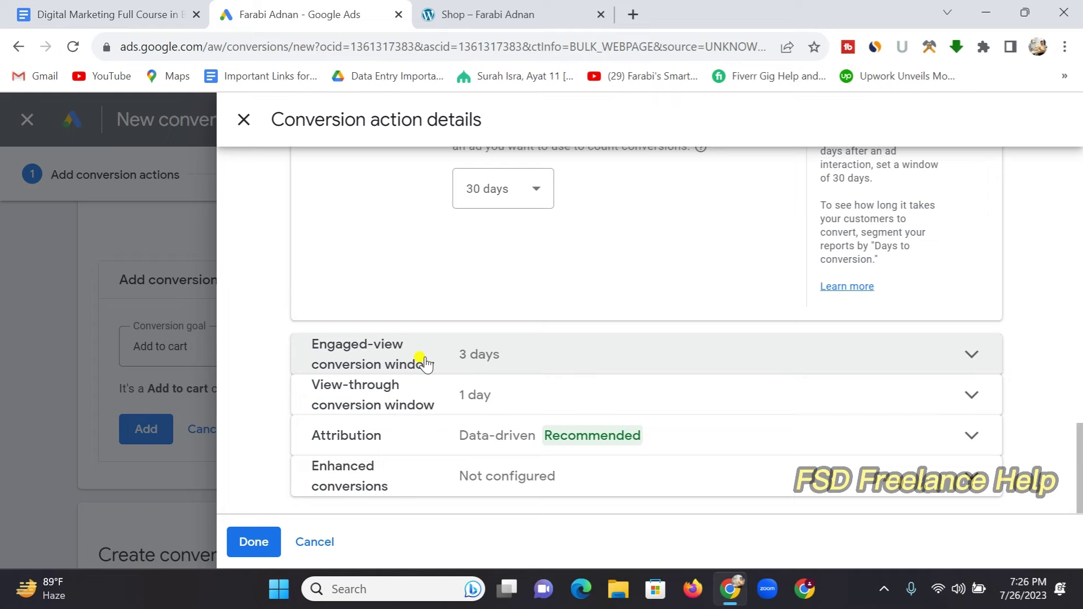
pyautogui.click(557, 14)
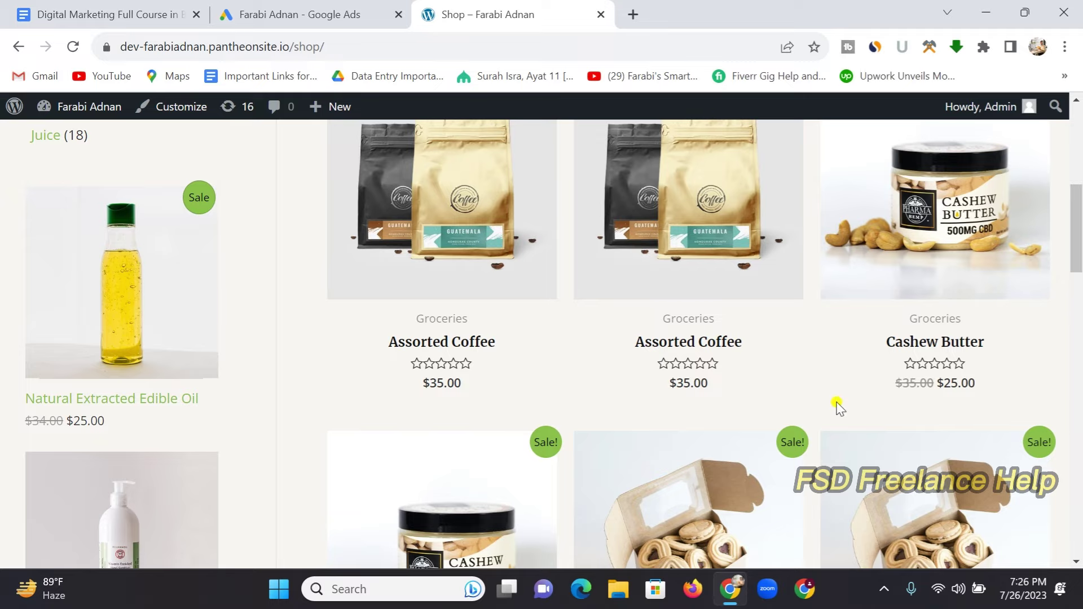
pyautogui.click(347, 14)
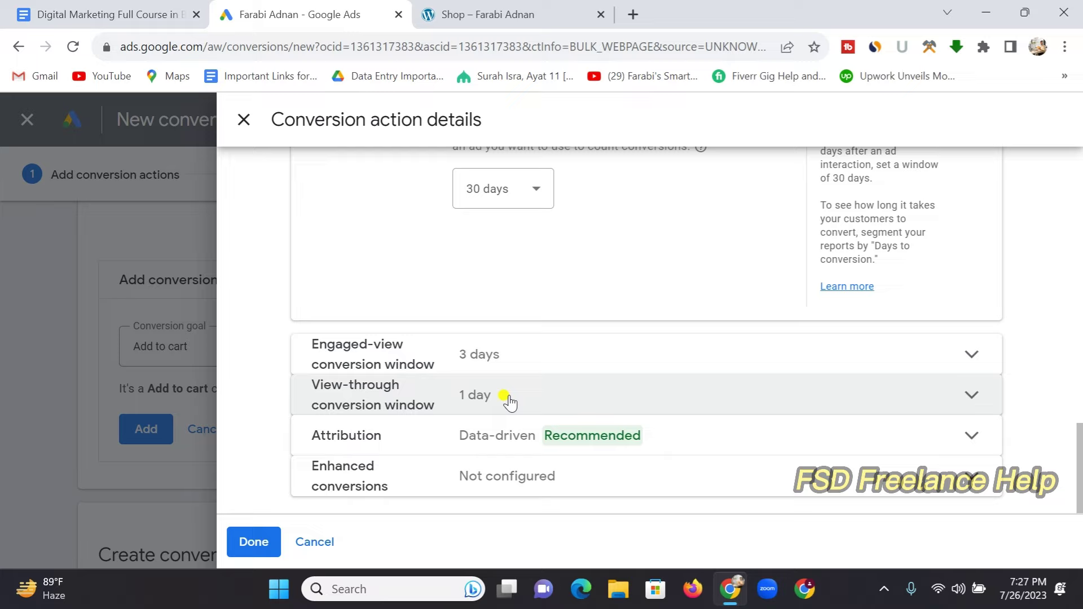
pyautogui.click(525, 13)
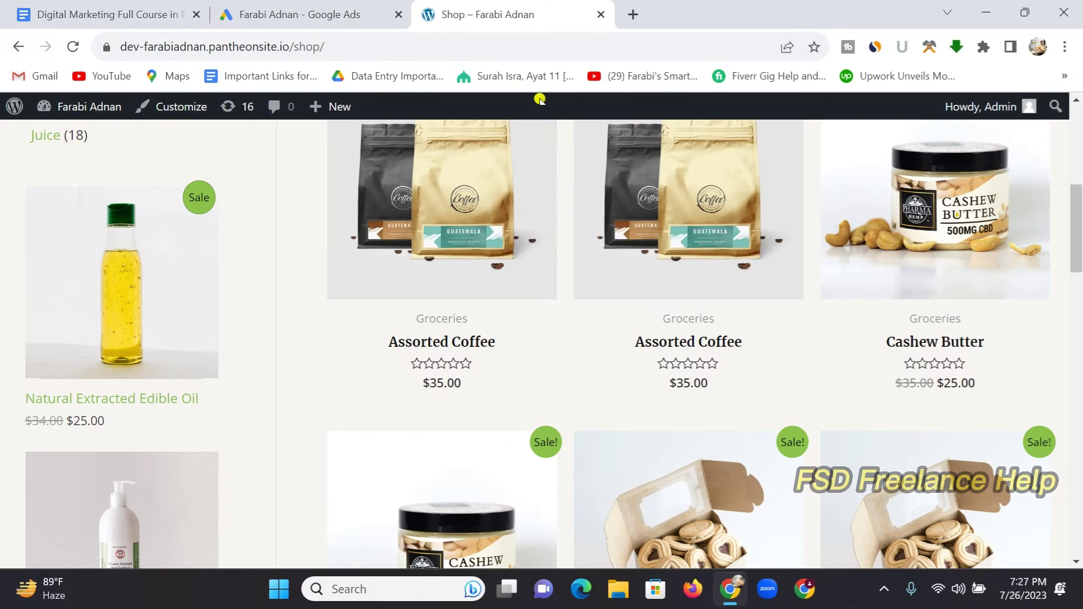
pyautogui.scroll(-5, 561, 294)
pyautogui.scroll(-5, 561, 293)
pyautogui.scroll(10, 563, 295)
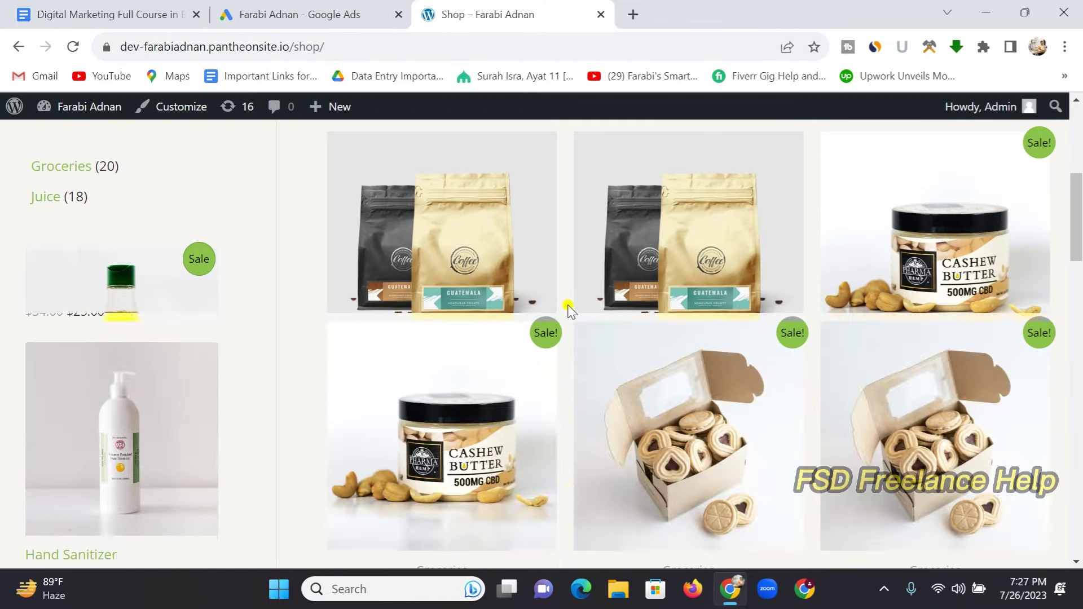
pyautogui.scroll(5, 568, 303)
pyautogui.scroll(-5, 791, 255)
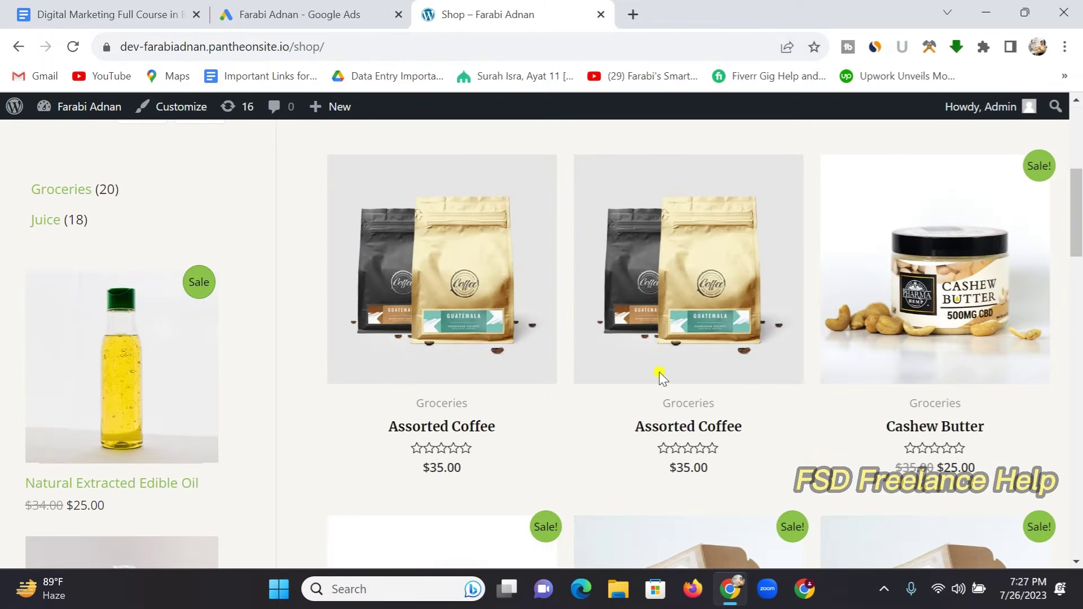
pyautogui.scroll(-2, 527, 329)
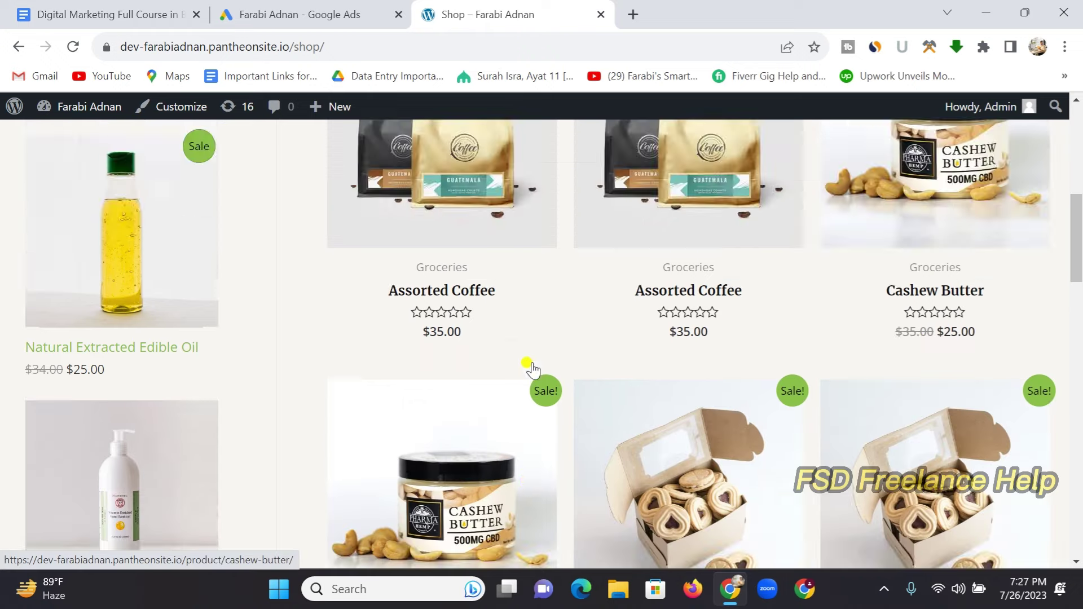
pyautogui.scroll(7, 526, 368)
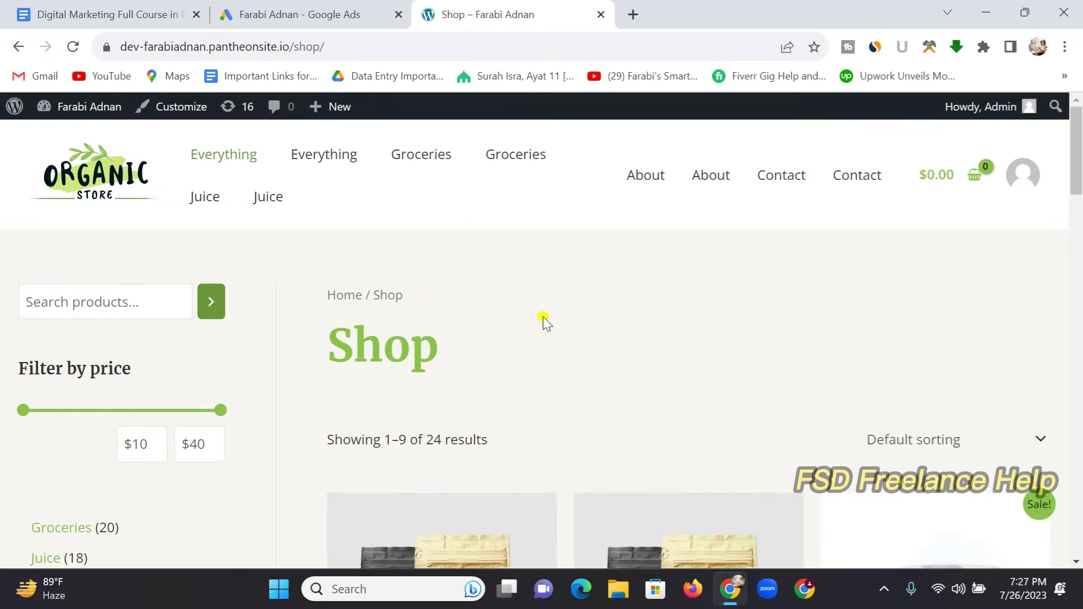
pyautogui.click(322, 12)
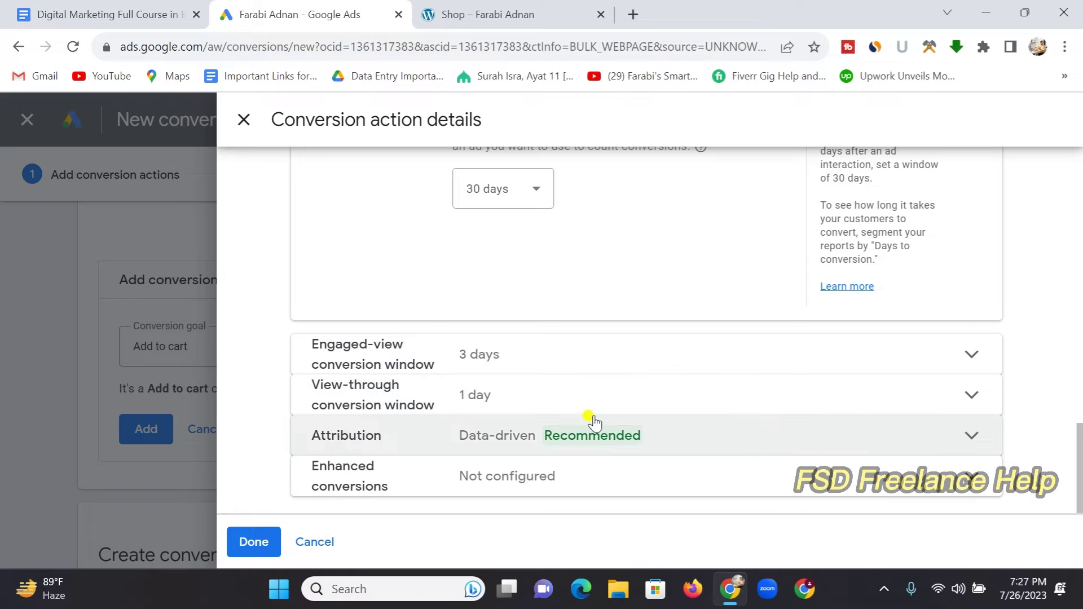
# Step: Check the view-through conversion window and the other Add to Cart settings, and accept the conversion action details
pyautogui.click(968, 393)
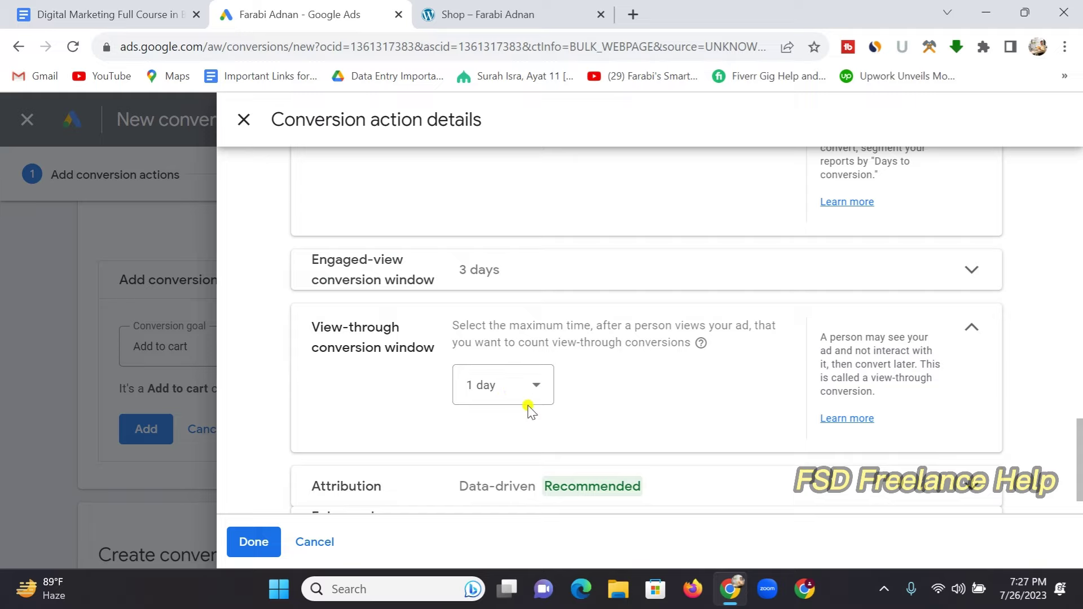
pyautogui.scroll(-1, 416, 412)
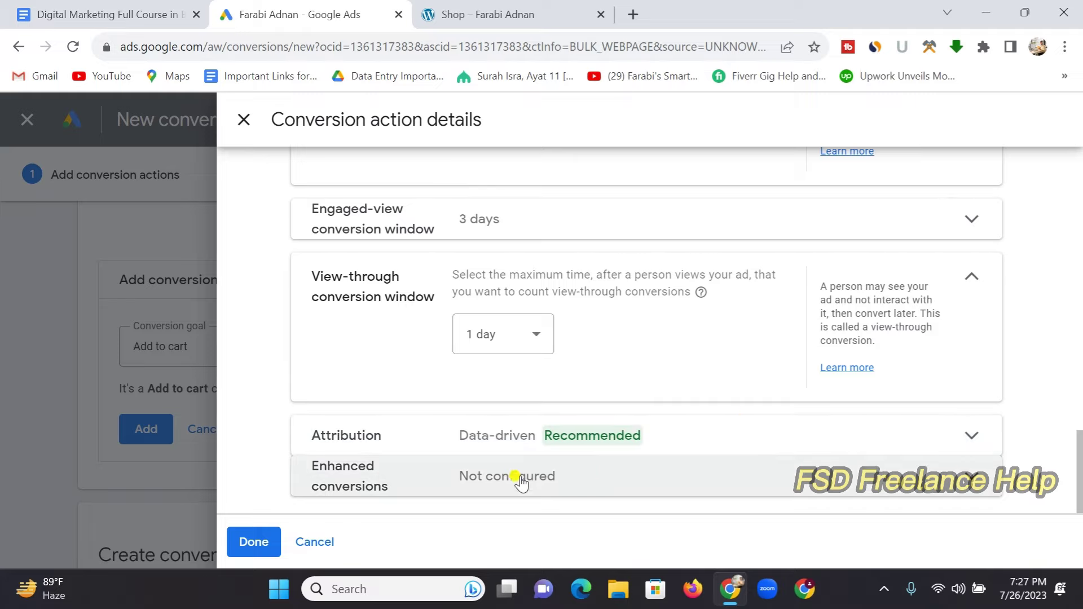
pyautogui.scroll(10, 559, 469)
pyautogui.scroll(2, 560, 304)
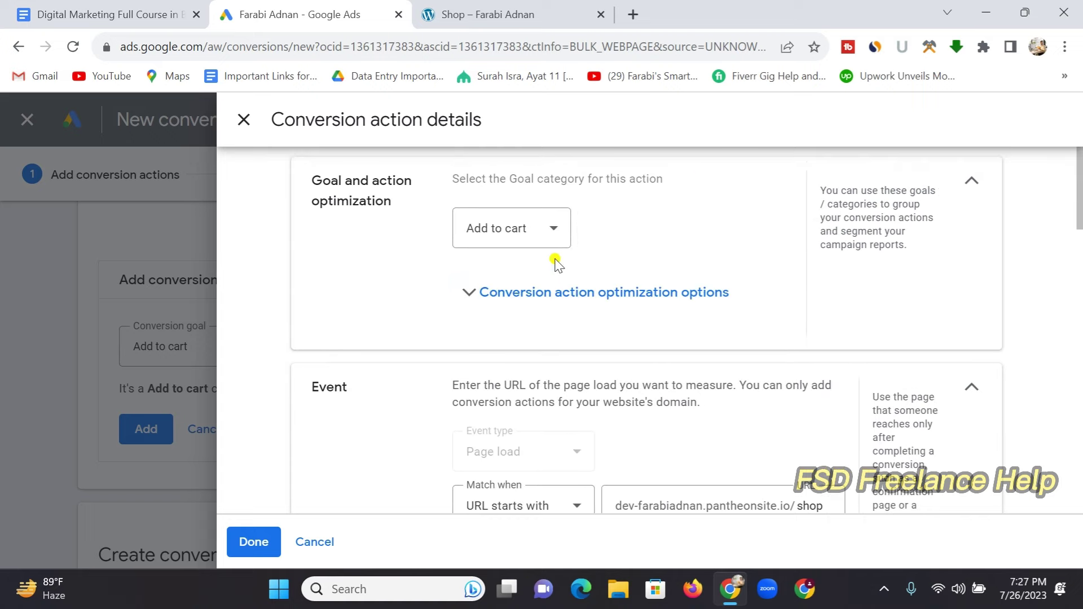
pyautogui.scroll(-15, 554, 336)
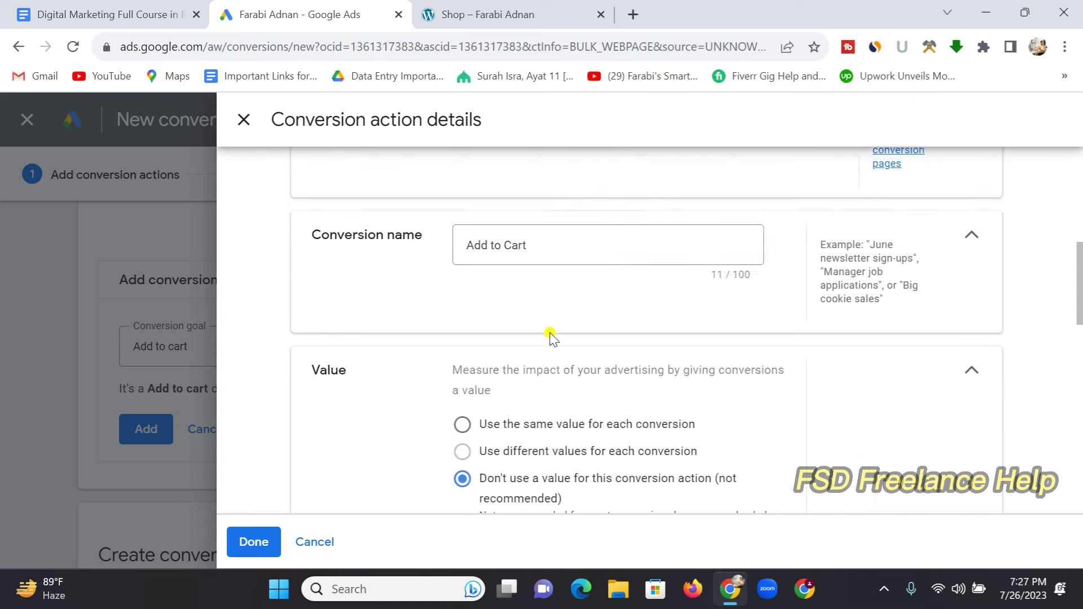
pyautogui.click(254, 545)
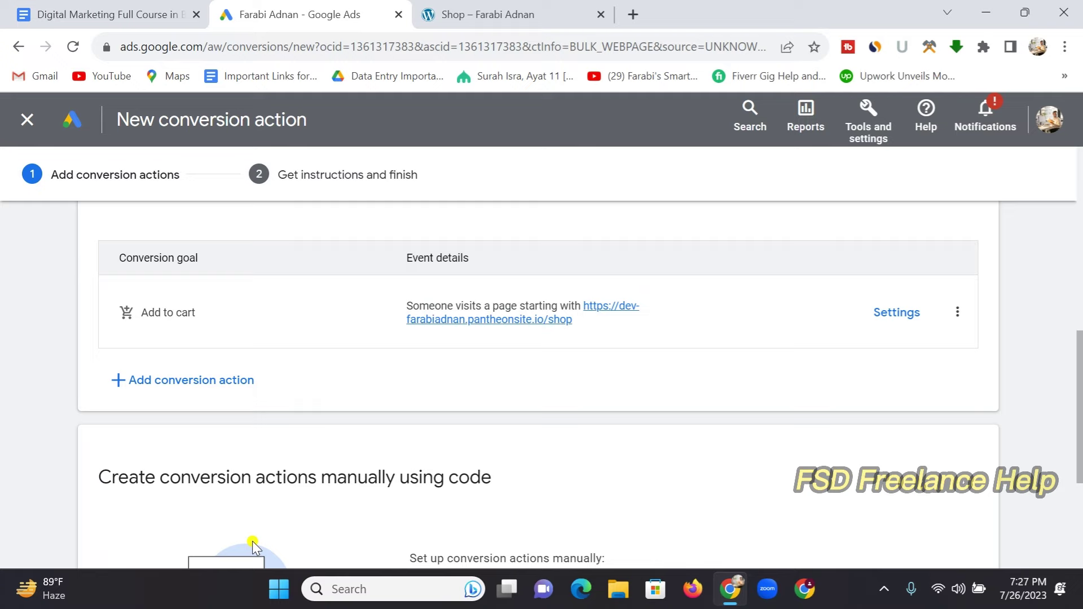
# Step: Save the Add to cart conversion action without a manual code action and continue to the setup instructions
pyautogui.scroll(-2, 451, 341)
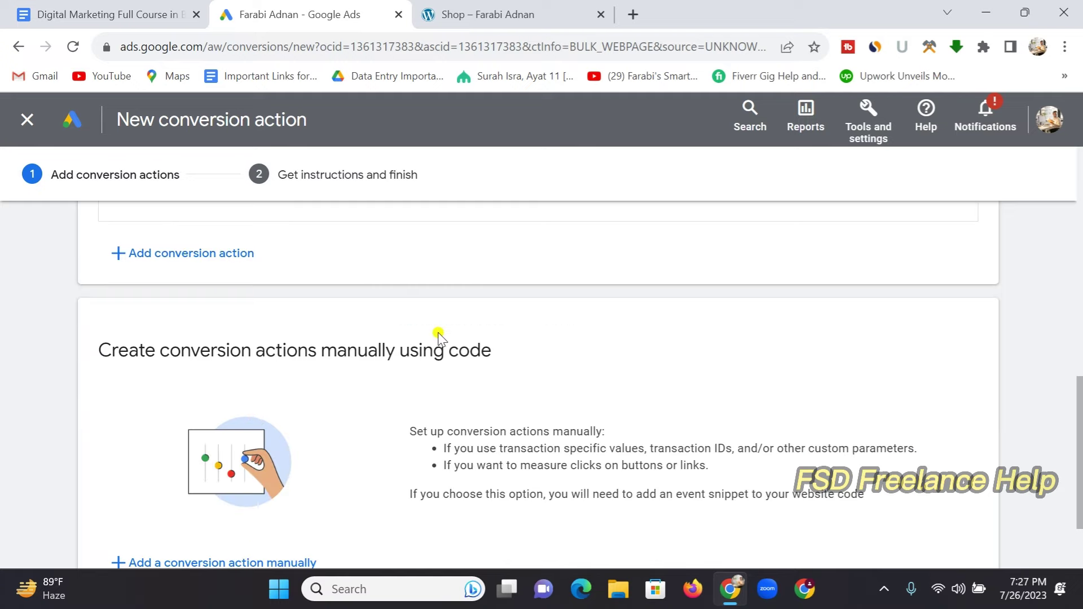
pyautogui.scroll(-2, 372, 330)
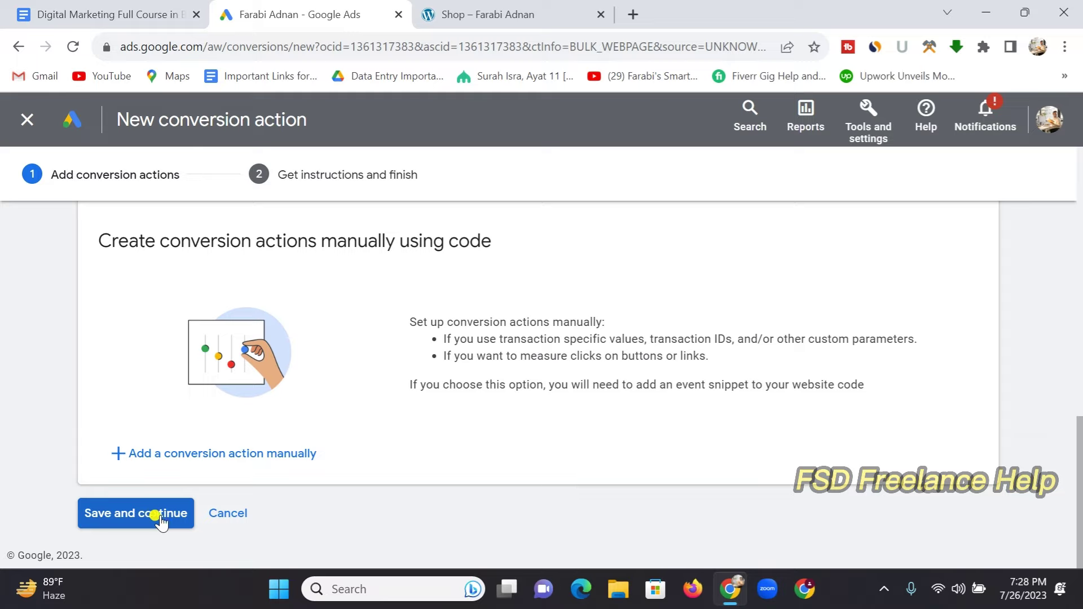
pyautogui.click(128, 515)
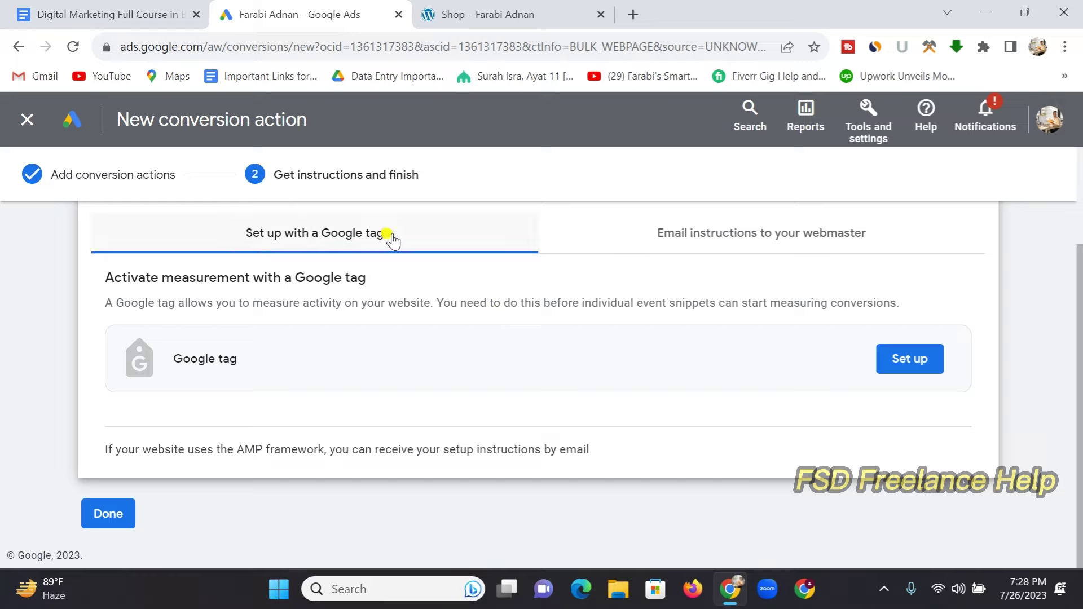
# Step: Start setting up the Google tag with the Install manually option and display its code snippet
pyautogui.click(314, 231)
pyautogui.click(916, 361)
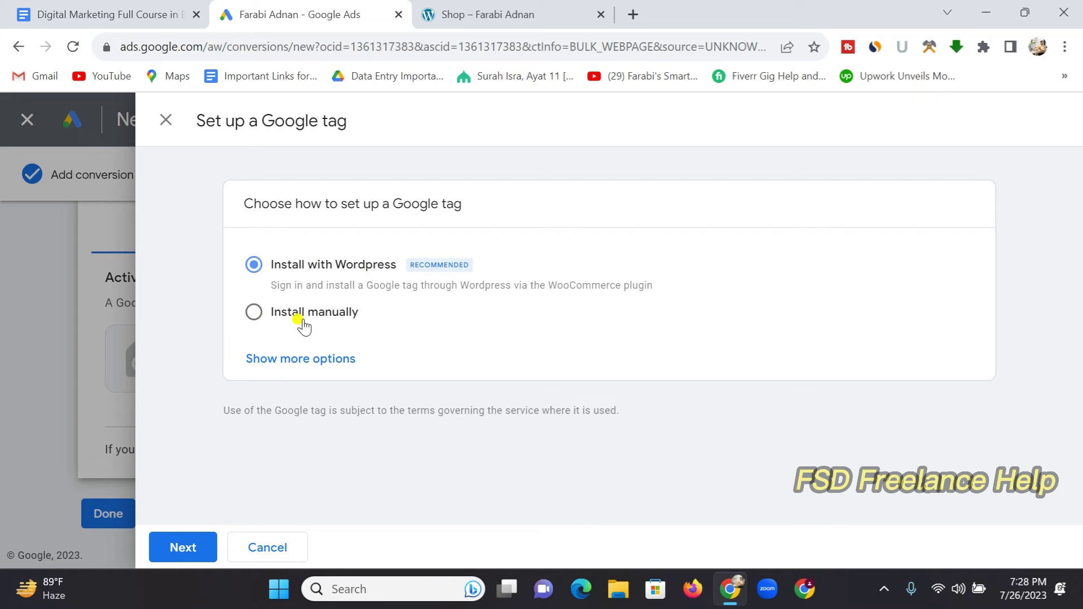
pyautogui.click(252, 312)
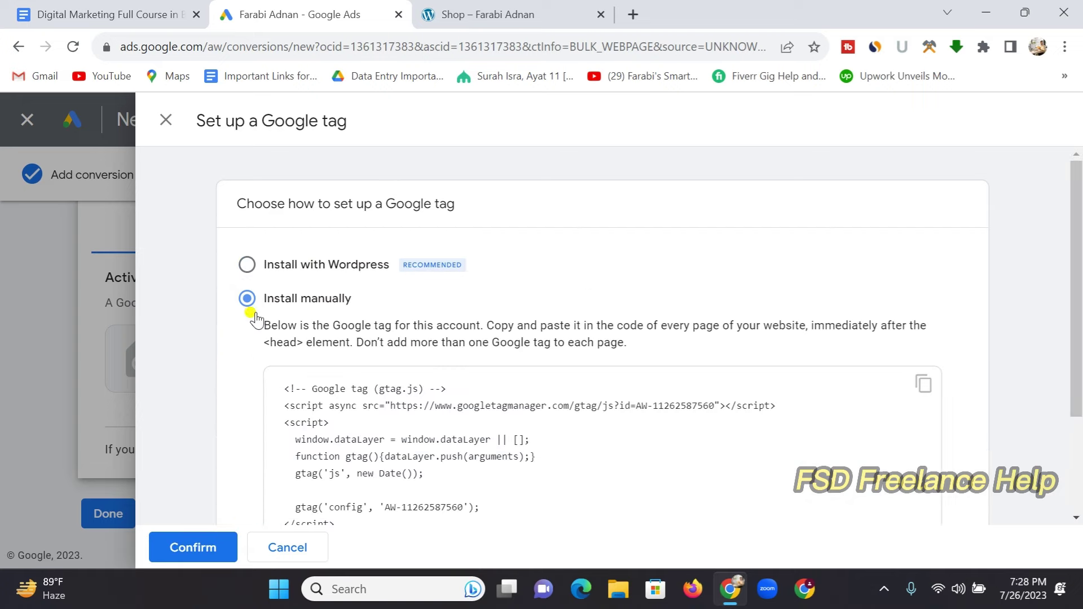
pyautogui.scroll(-1, 255, 319)
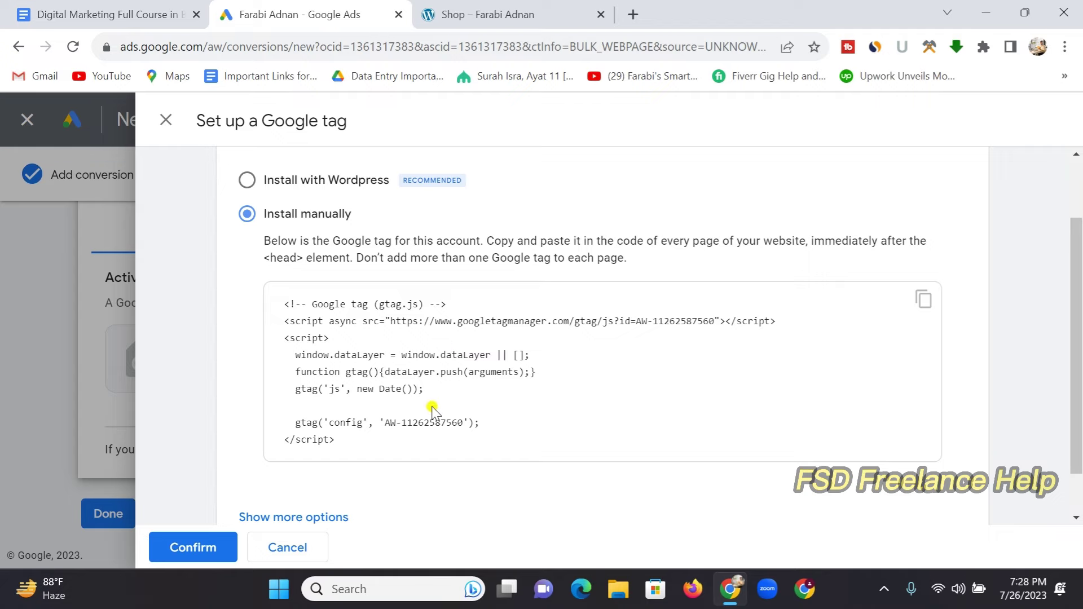
# Step: Go to the Organic Store homepage in the browser and copy its web address
pyautogui.click(511, 14)
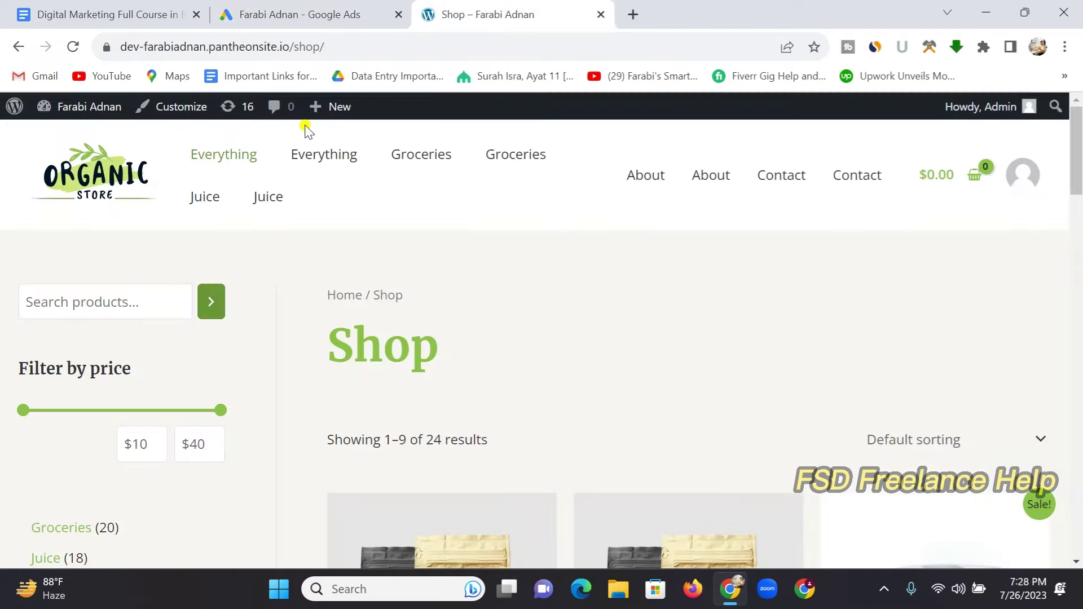
pyautogui.click(101, 176)
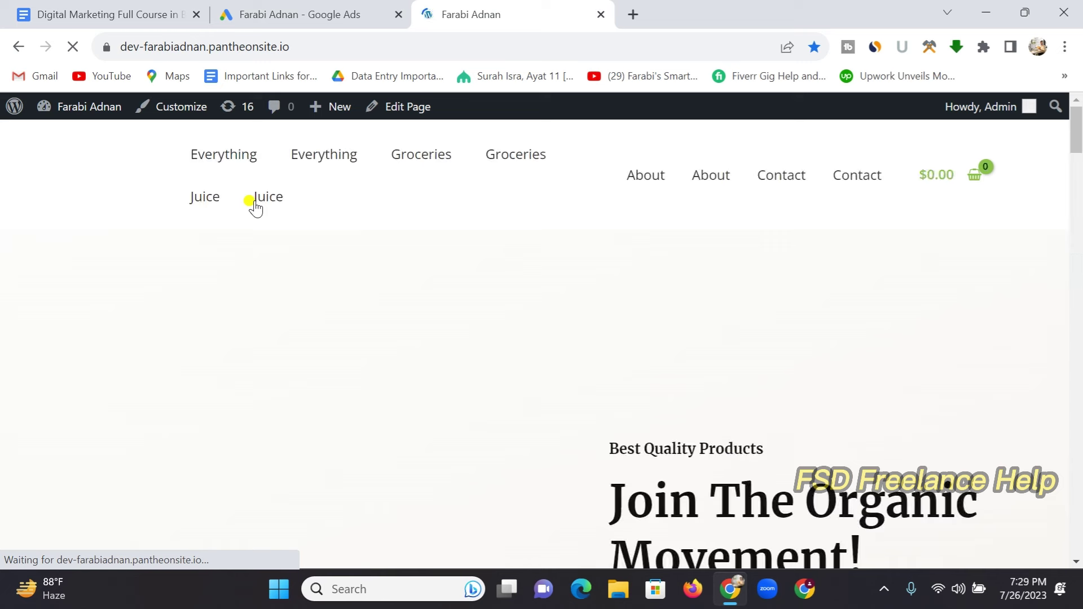
pyautogui.click(252, 48)
pyautogui.rightClick(251, 48)
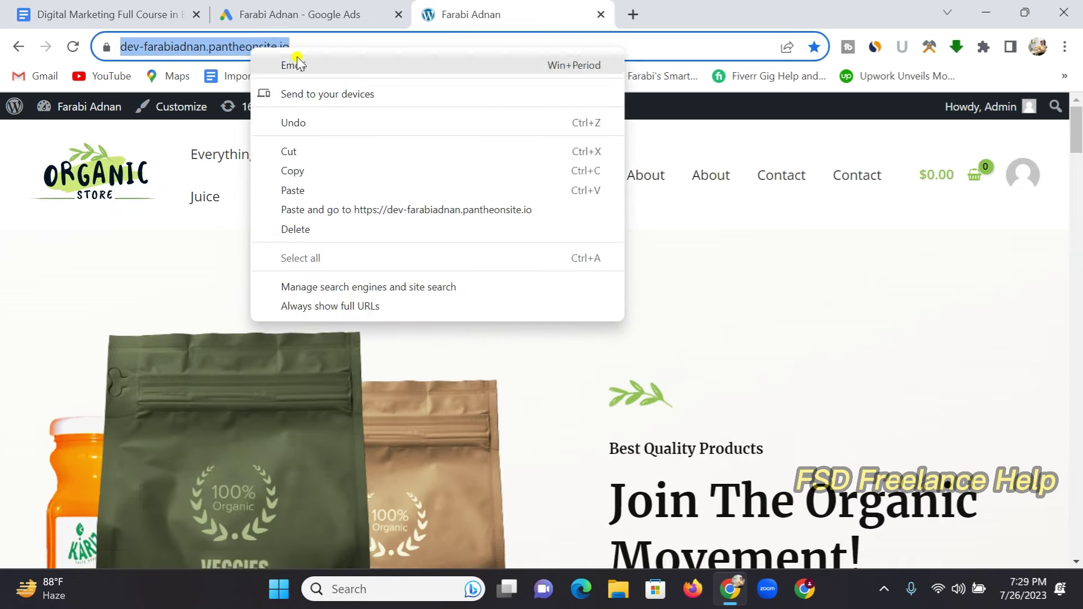
pyautogui.click(294, 172)
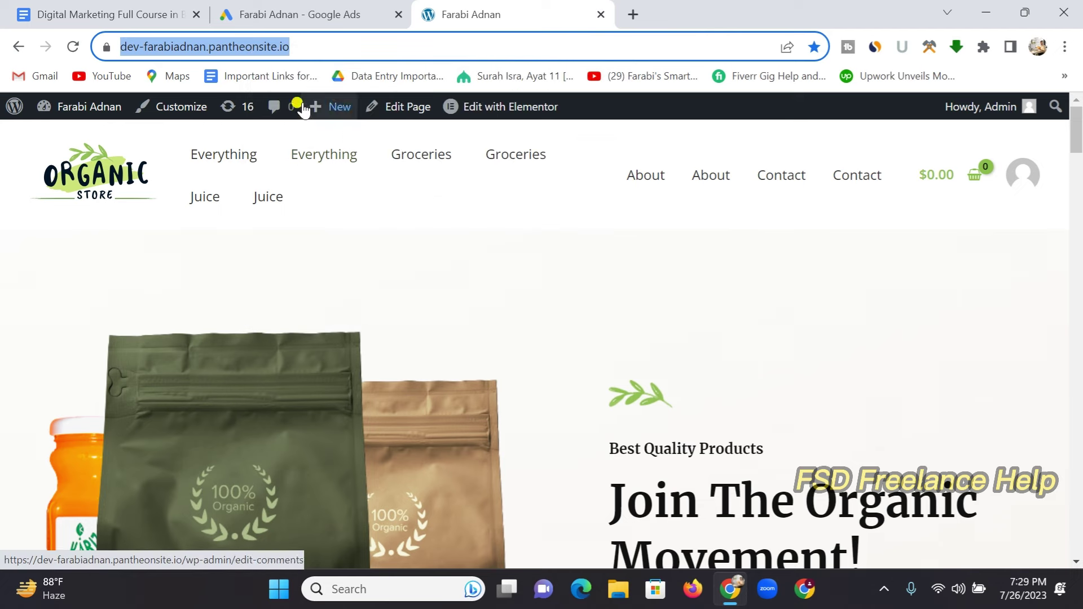
pyautogui.click(632, 16)
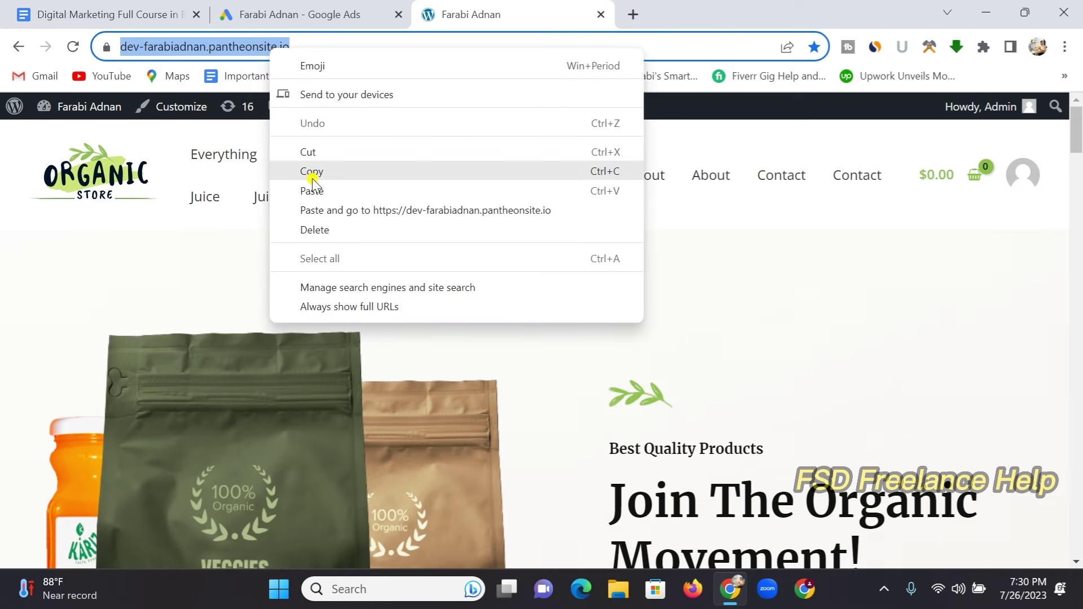
pyautogui.click(314, 172)
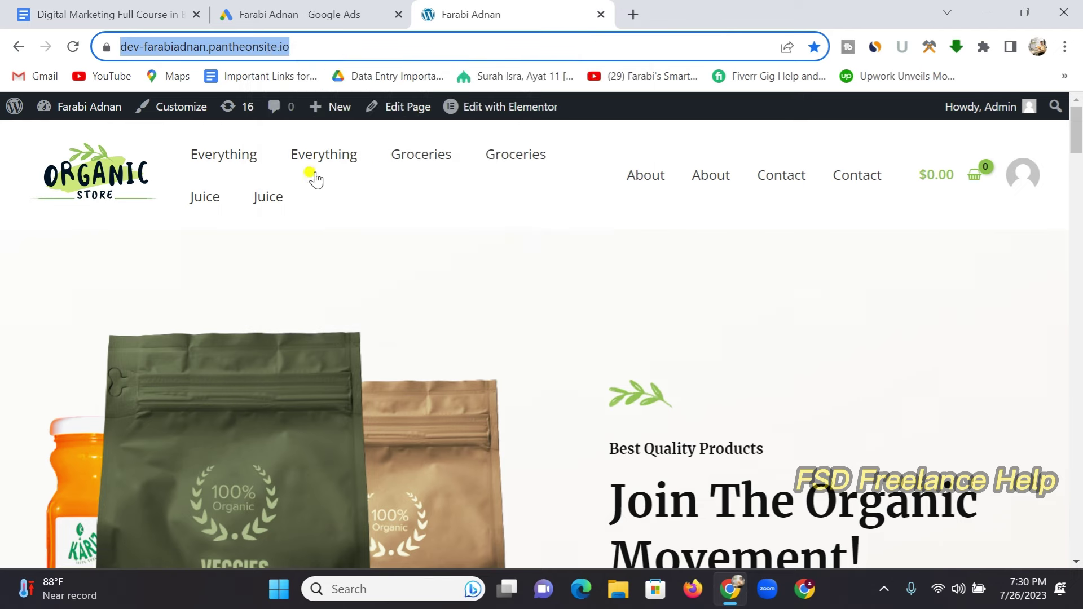
# Step: Open the store's WordPress dashboard in a new browser tab using the copied site address with wp-admin appended
pyautogui.click(632, 14)
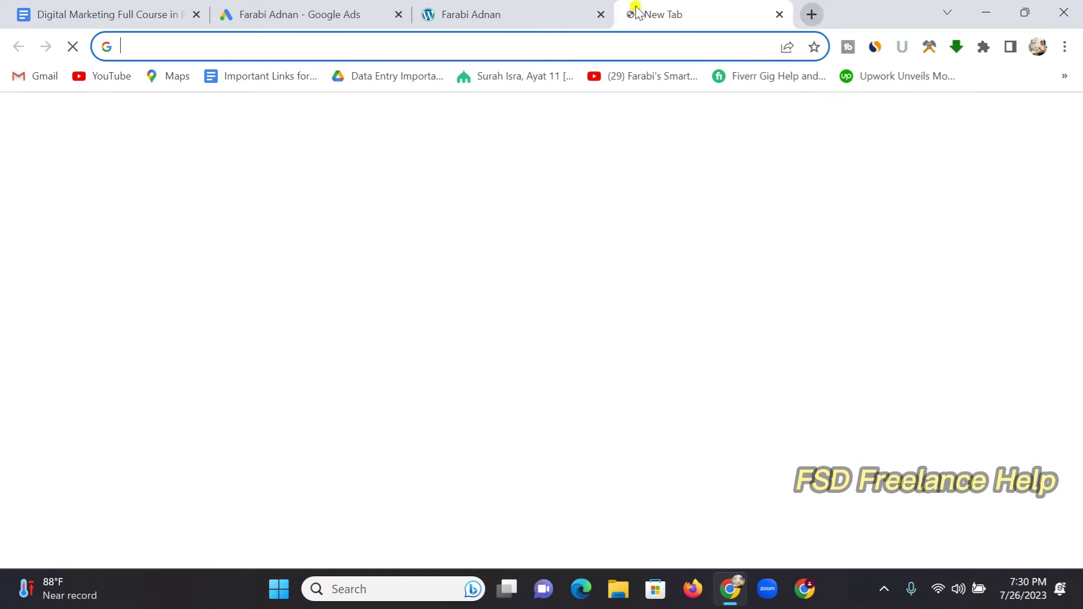
pyautogui.click(440, 45)
pyautogui.rightClick(438, 44)
pyautogui.click(481, 161)
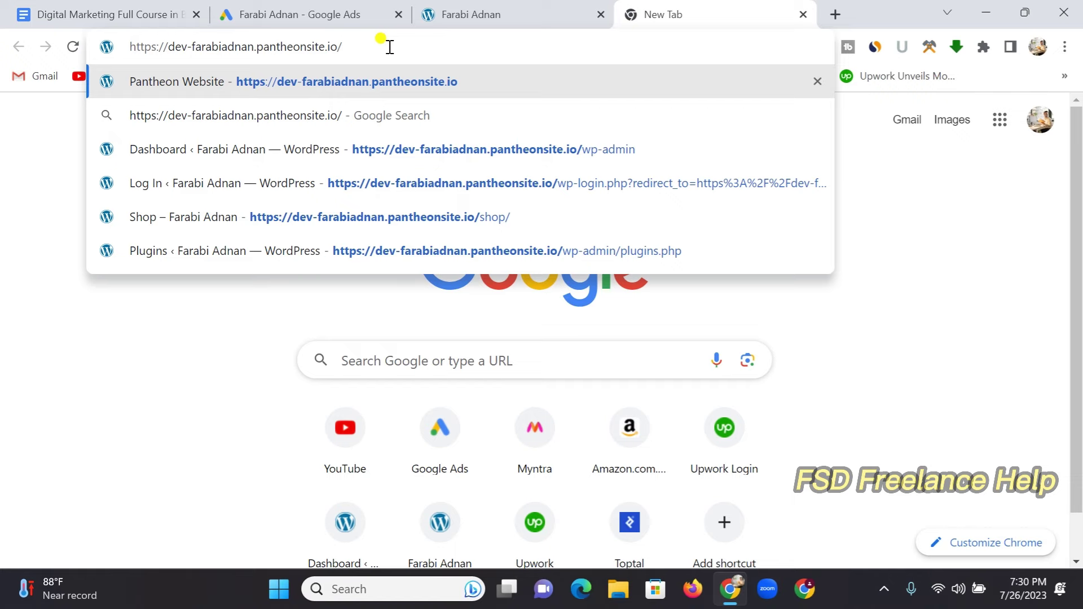
pyautogui.write('wp')
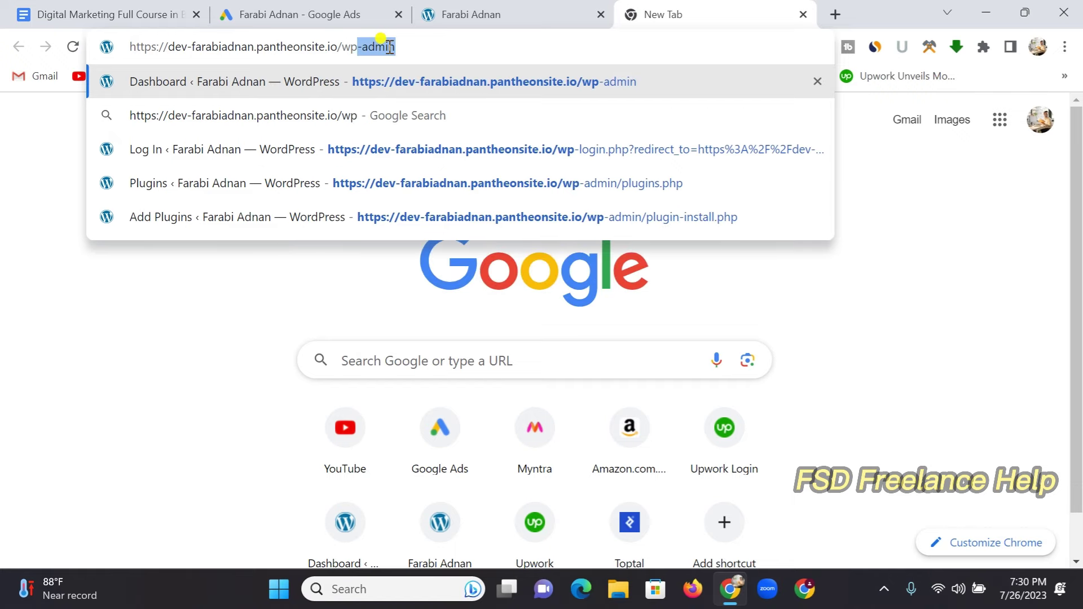
pyautogui.click(433, 52)
pyautogui.press('Return')
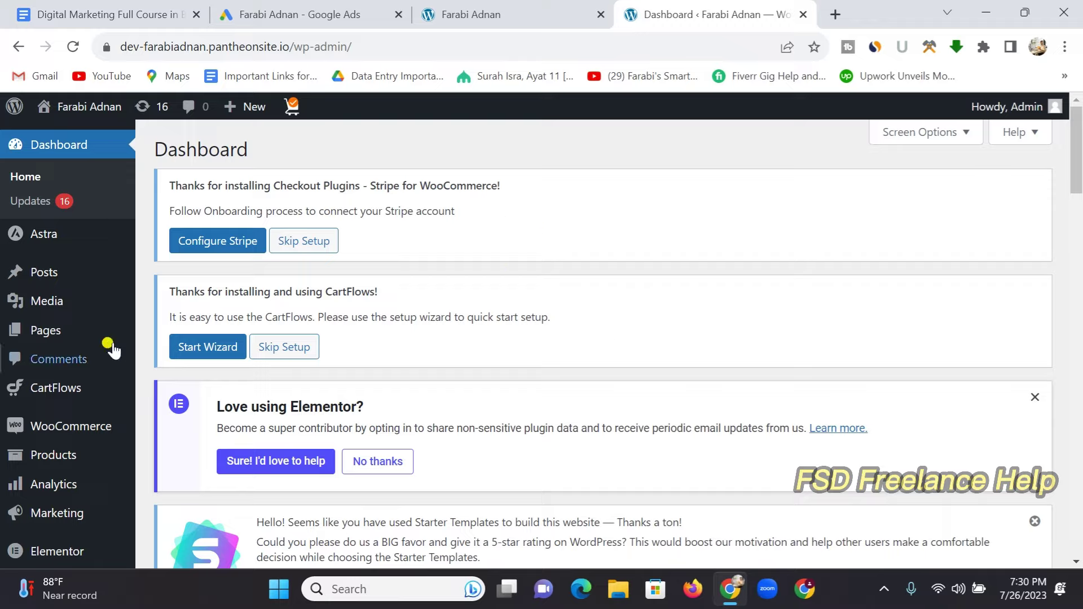
# Step: Open WordPress's Add Plugins page and locate its plugin search
pyautogui.scroll(-3, 82, 339)
pyautogui.scroll(-2, 82, 355)
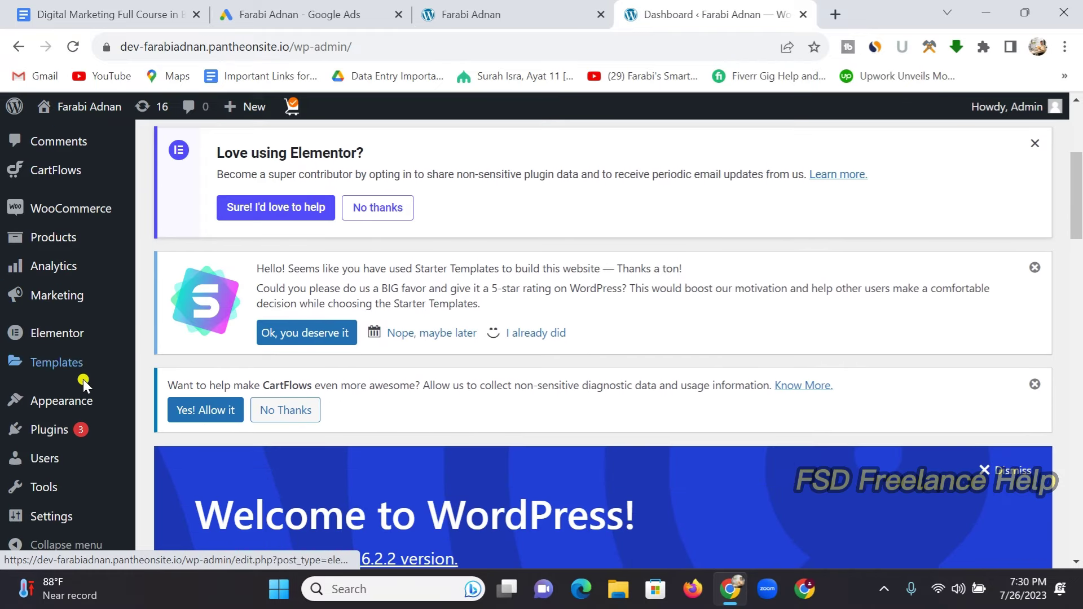
pyautogui.moveTo(46, 439)
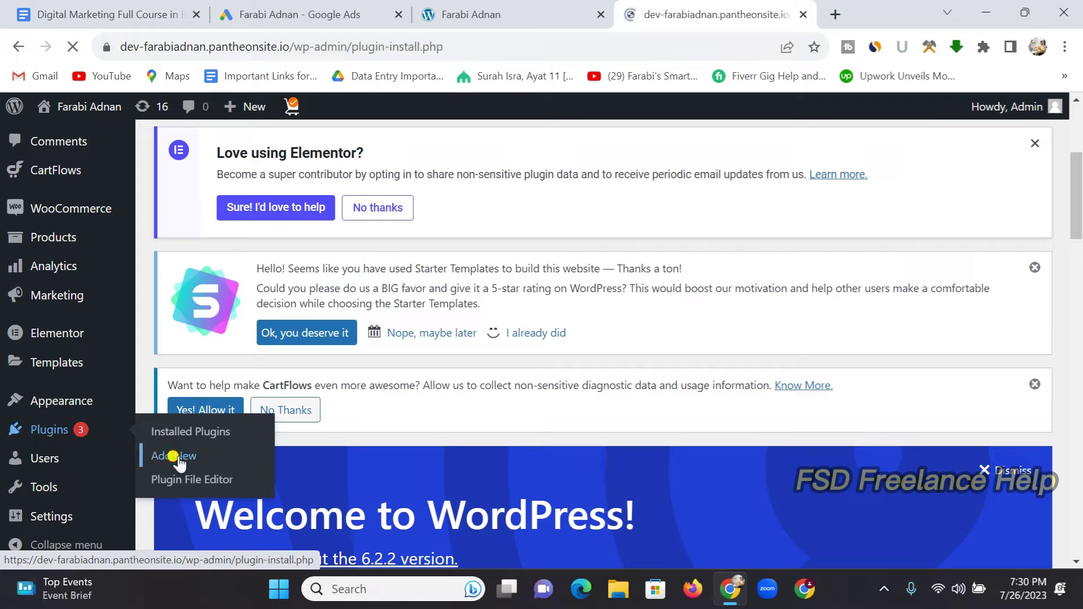
pyautogui.scroll(-10, 457, 368)
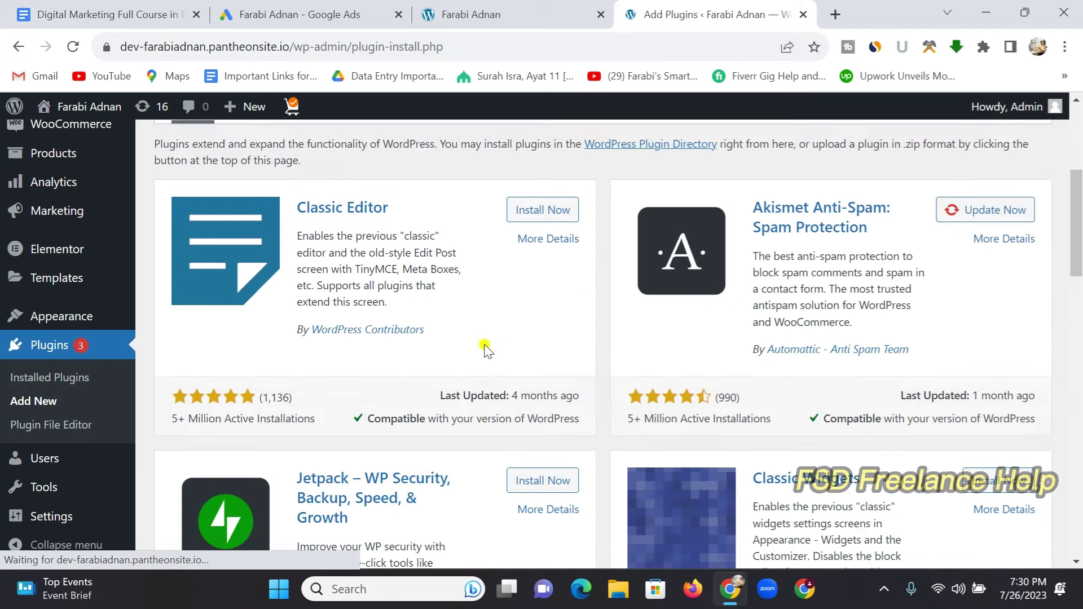
pyautogui.scroll(8, 488, 442)
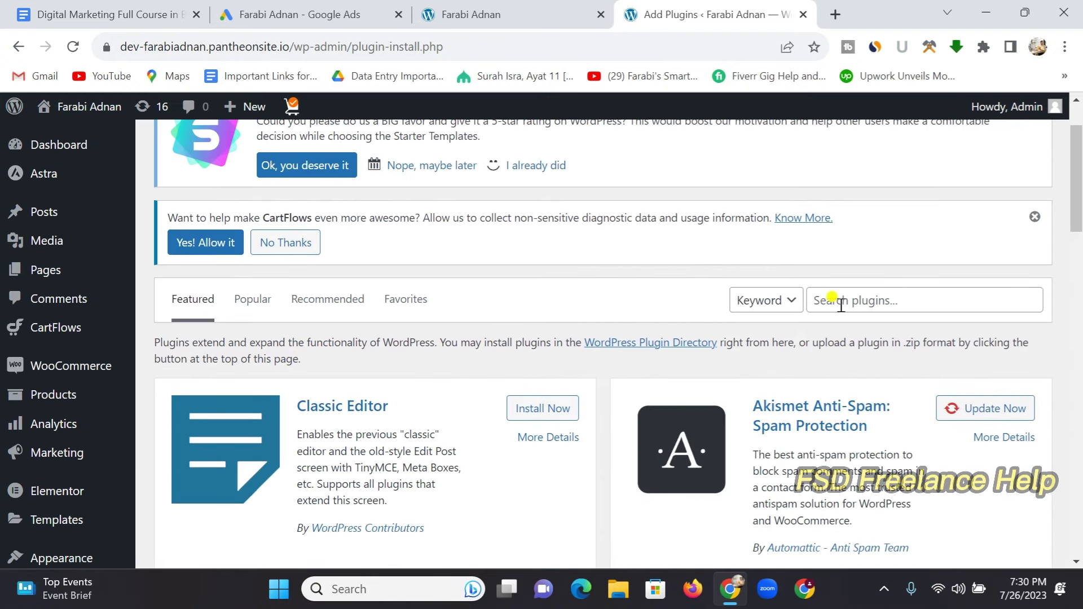
# Step: Search the WordPress plugin directory for "insert header"
pyautogui.click(869, 299)
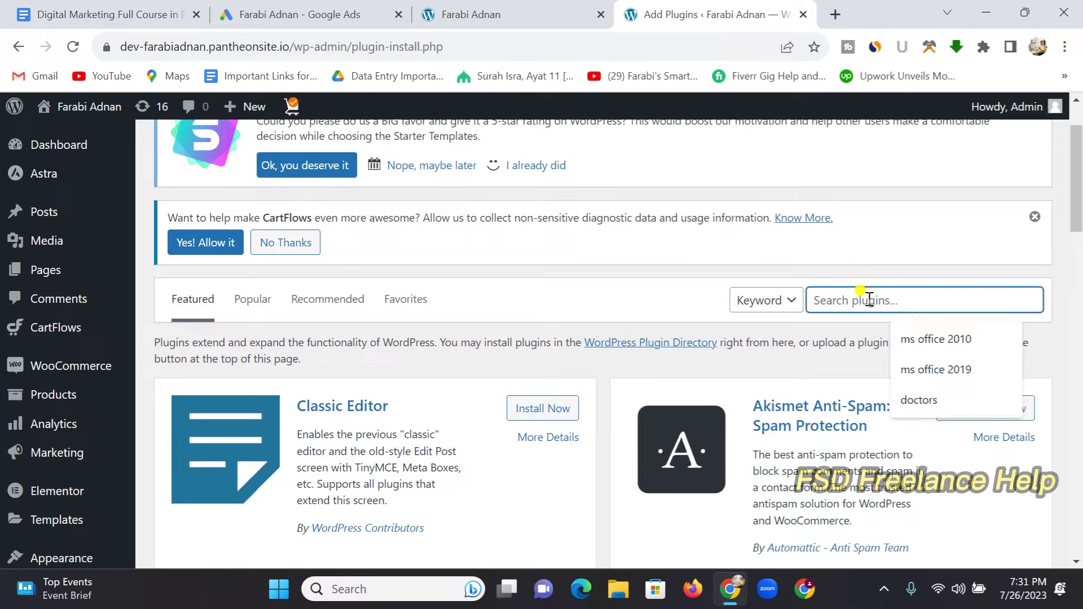
pyautogui.click(869, 300)
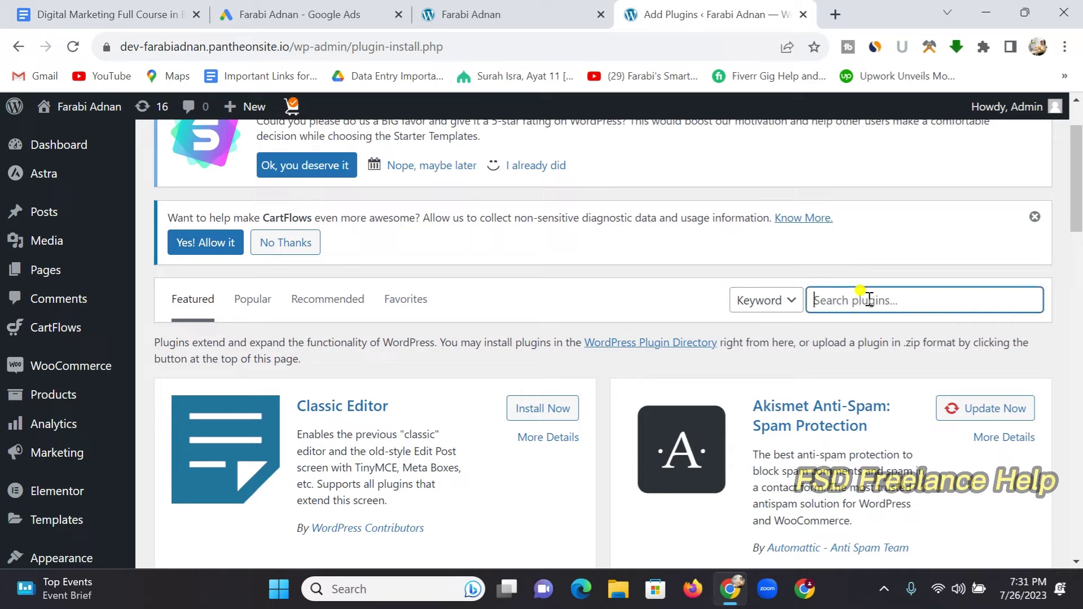
pyautogui.write('in')
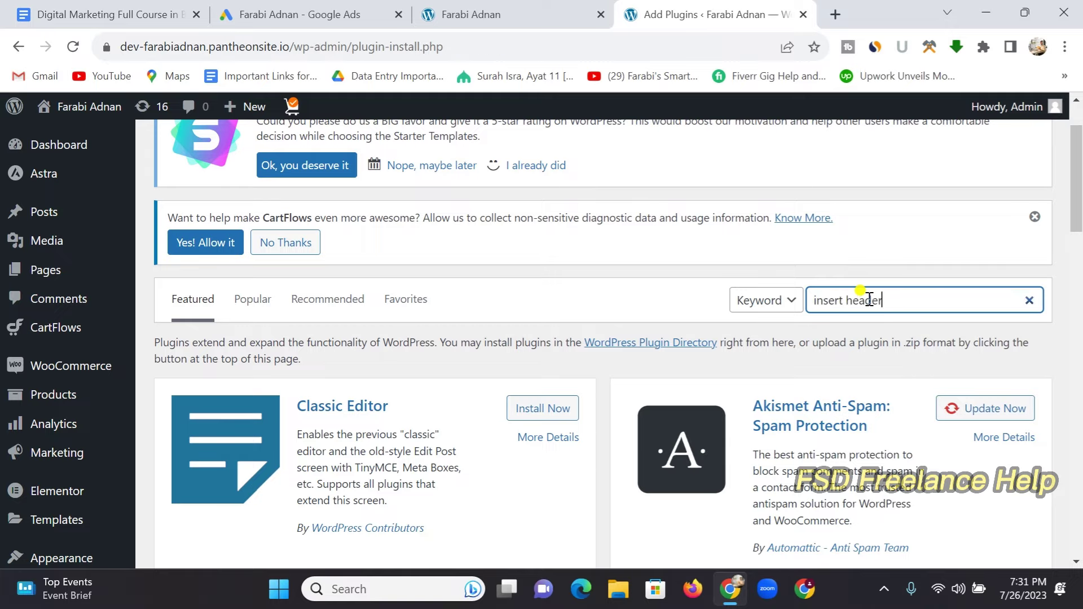
pyautogui.write('sert header')
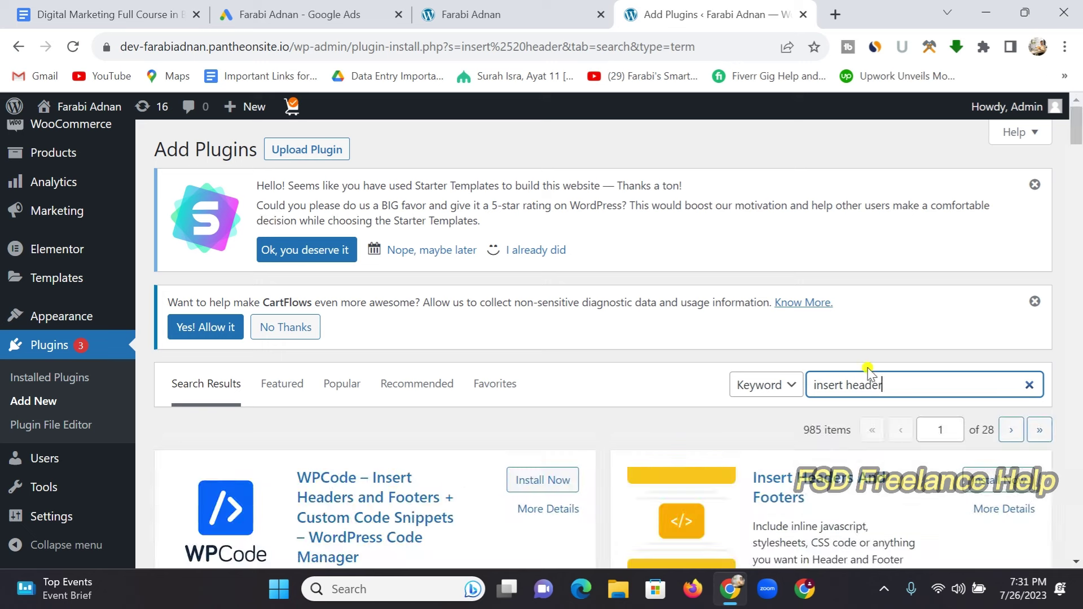
# Step: Install and activate the Insert Headers And Footers plugin by WPBrigade
pyautogui.scroll(-3, 887, 361)
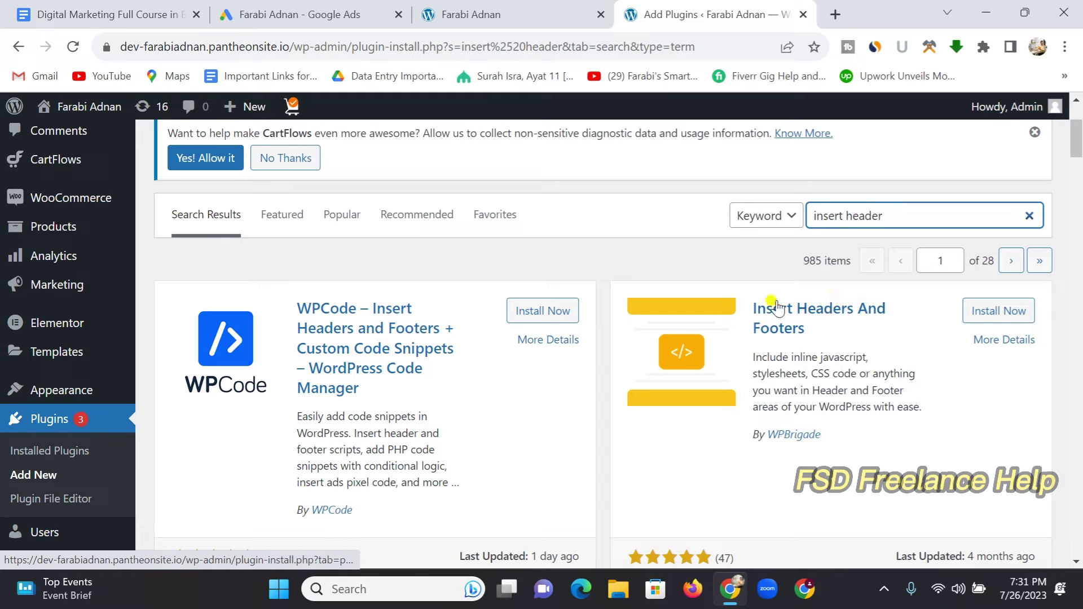
pyautogui.click(996, 314)
pyautogui.click(1009, 314)
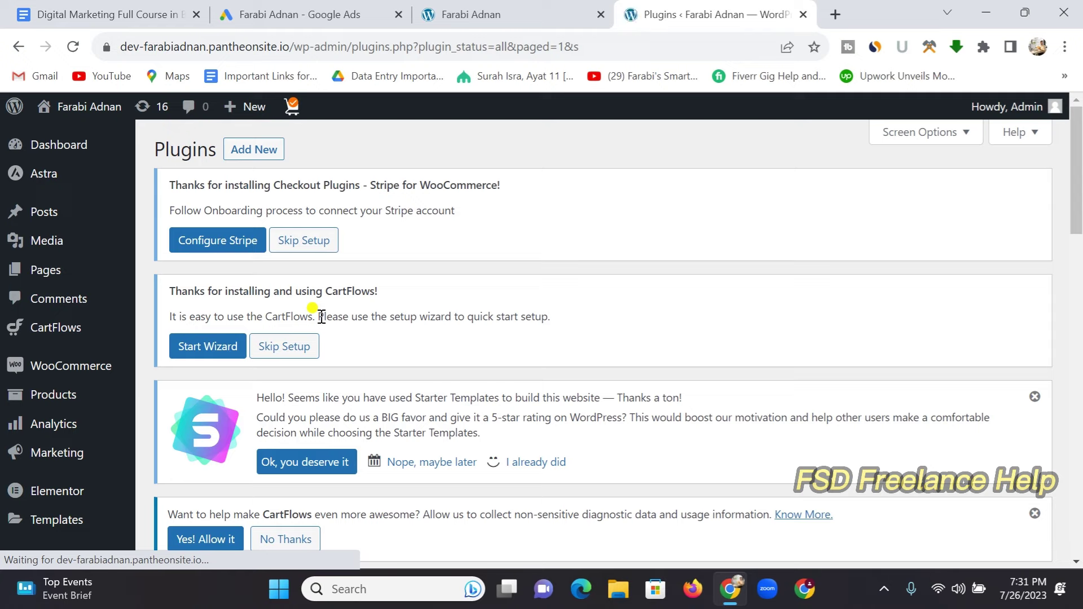
# Step: Open the WP Headers and Footers plugin settings and locate the Scripts in Header editor
pyautogui.scroll(-1, 349, 361)
pyautogui.scroll(1, 375, 344)
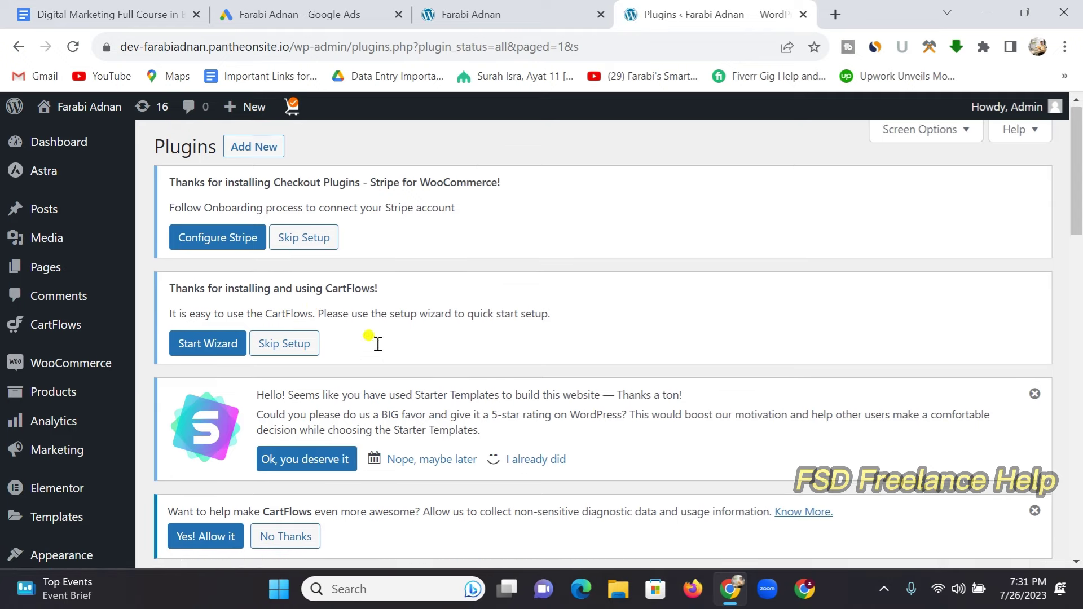
pyautogui.scroll(-5, 355, 288)
pyautogui.scroll(5, 416, 299)
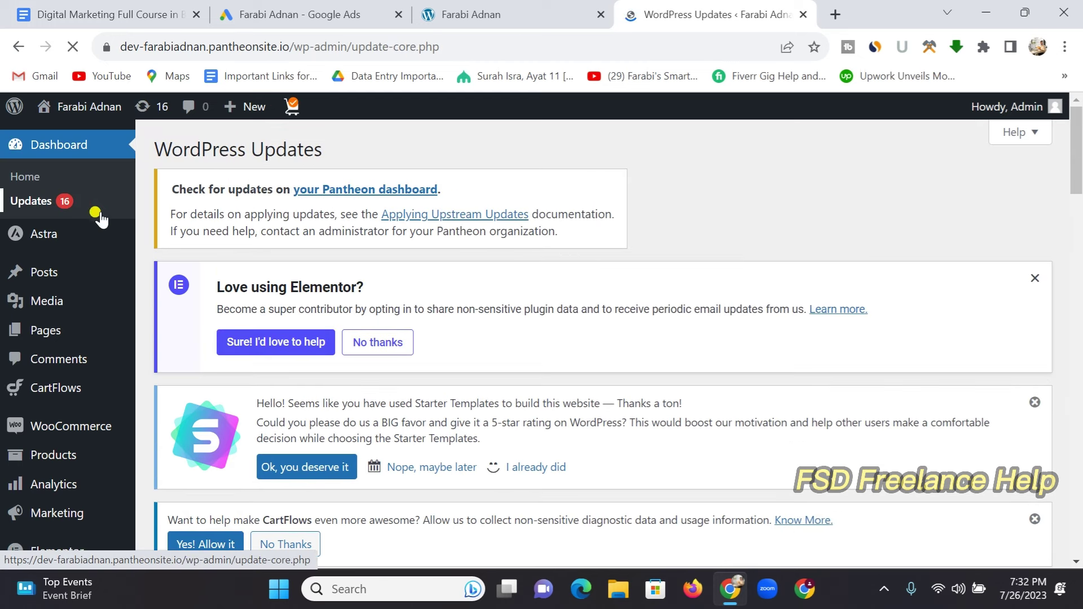
pyautogui.scroll(-1, 86, 265)
pyautogui.scroll(-5, 86, 282)
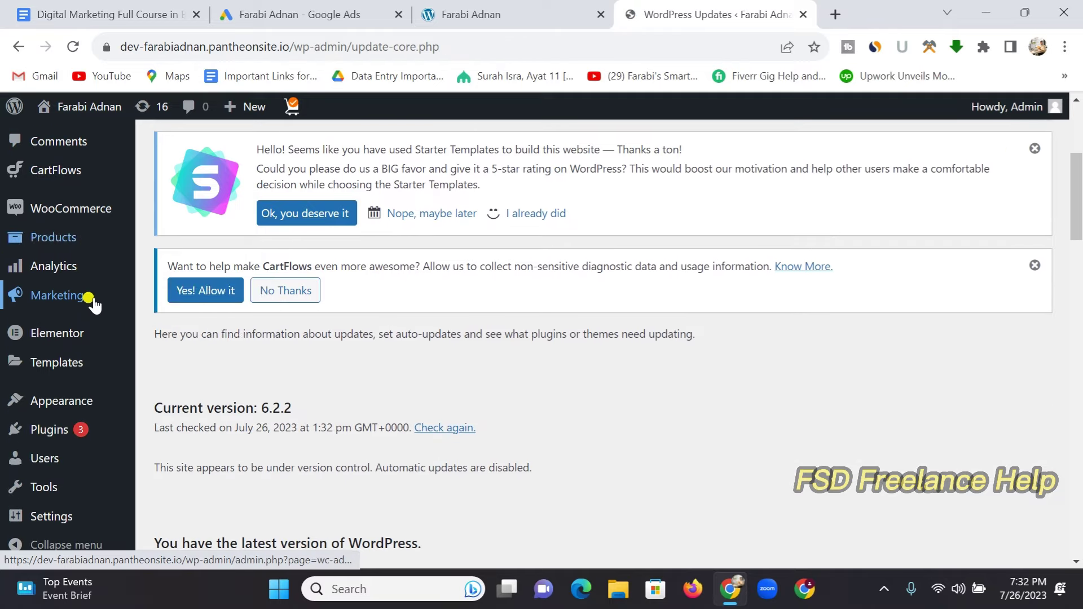
pyautogui.moveTo(122, 356)
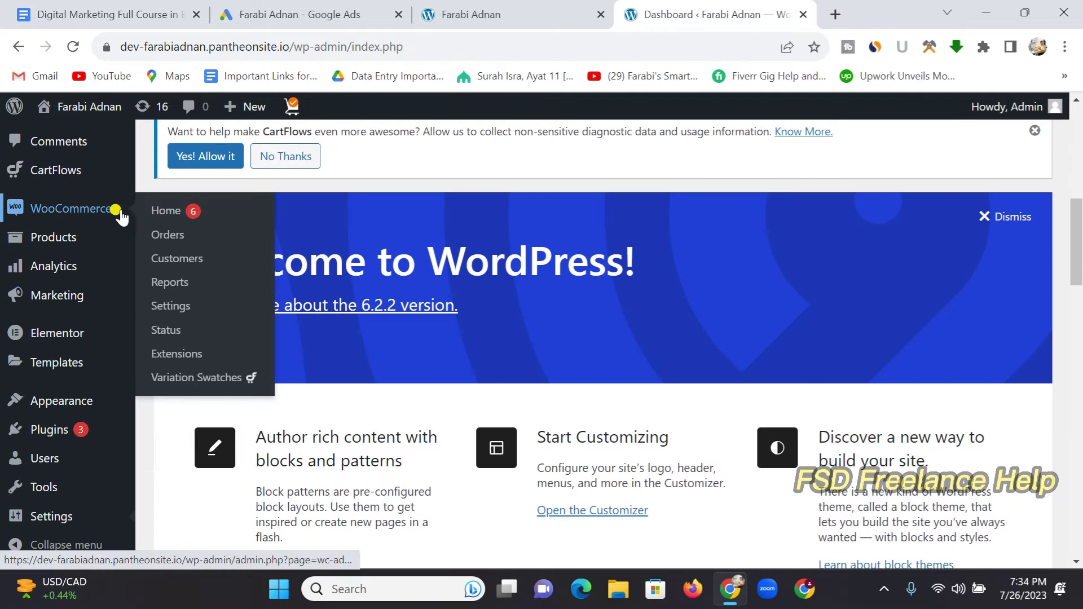
pyautogui.scroll(-6, 25, 265)
pyautogui.scroll(-2, 75, 366)
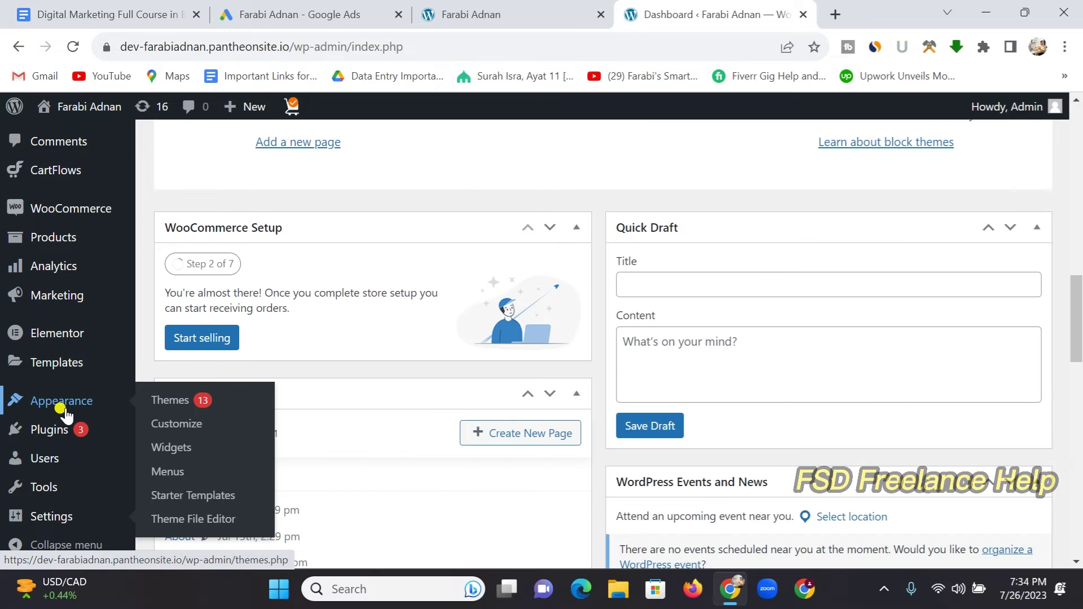
pyautogui.moveTo(50, 518)
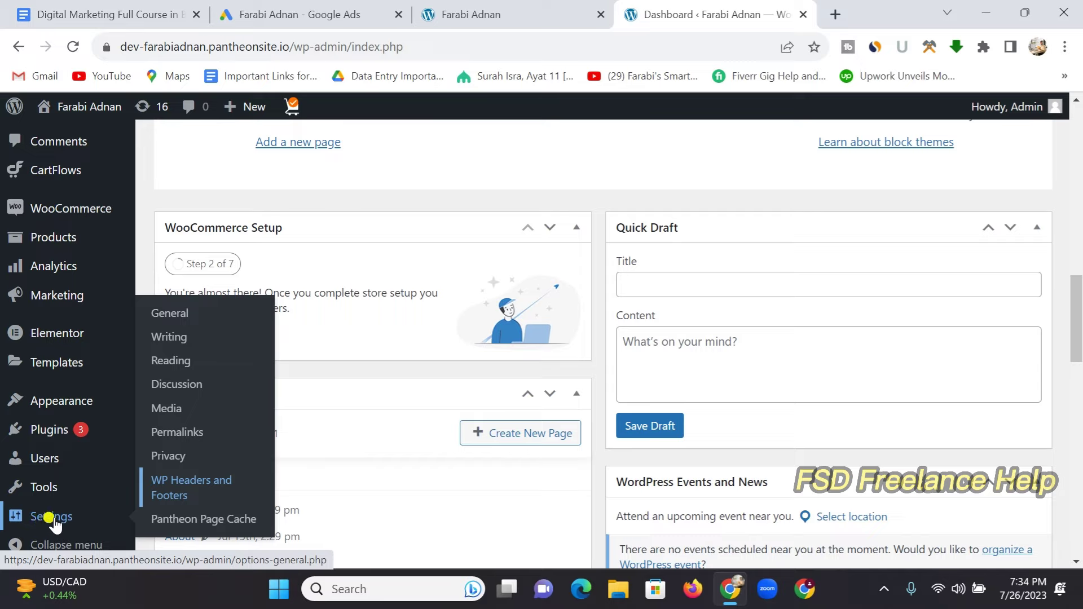
pyautogui.click(182, 489)
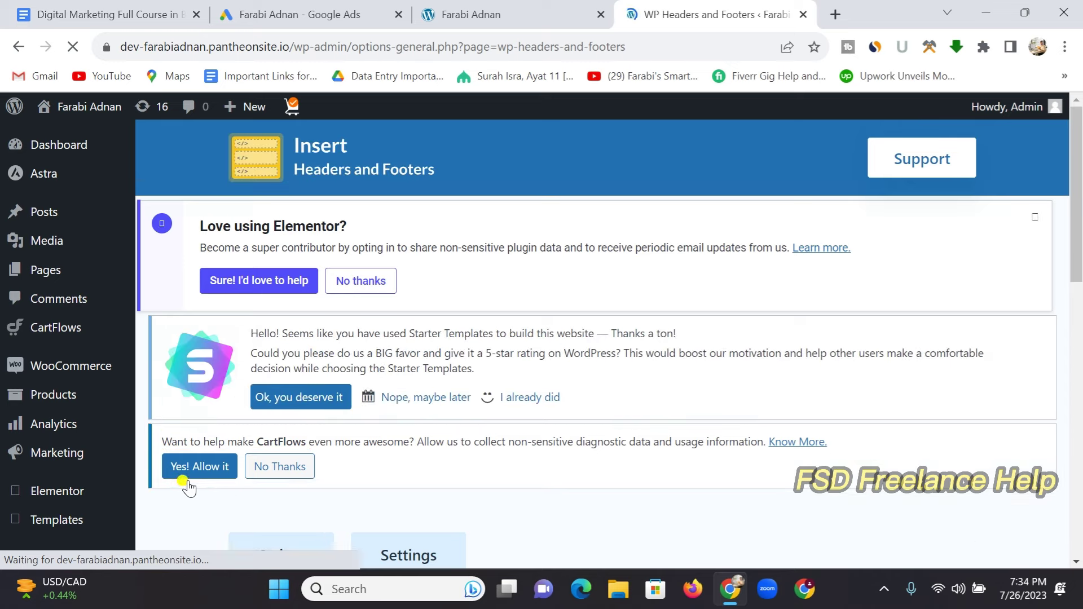
pyautogui.scroll(-8, 523, 302)
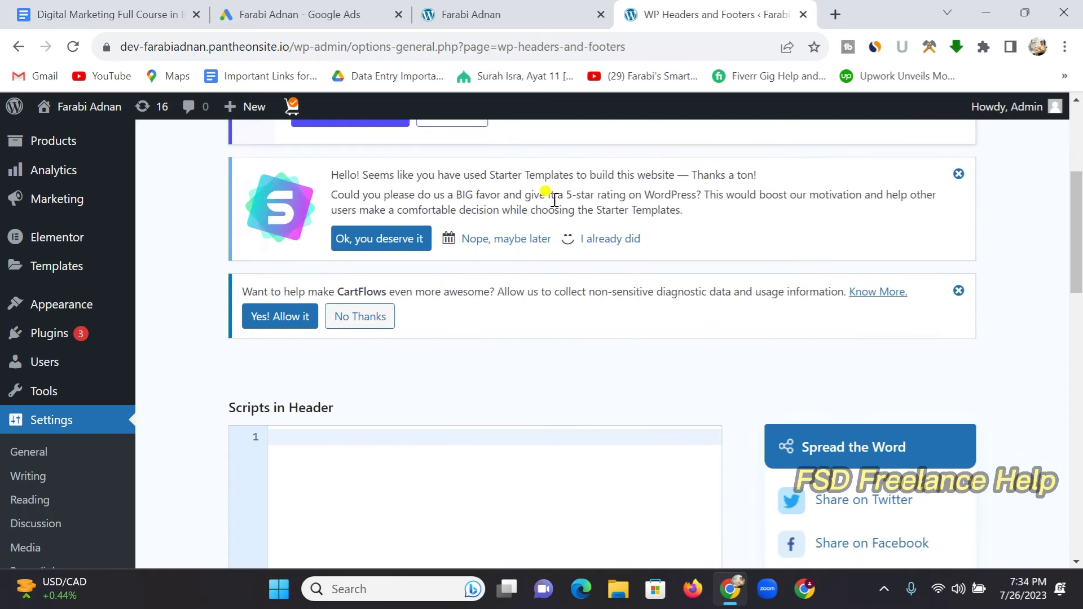
pyautogui.scroll(-1, 571, 226)
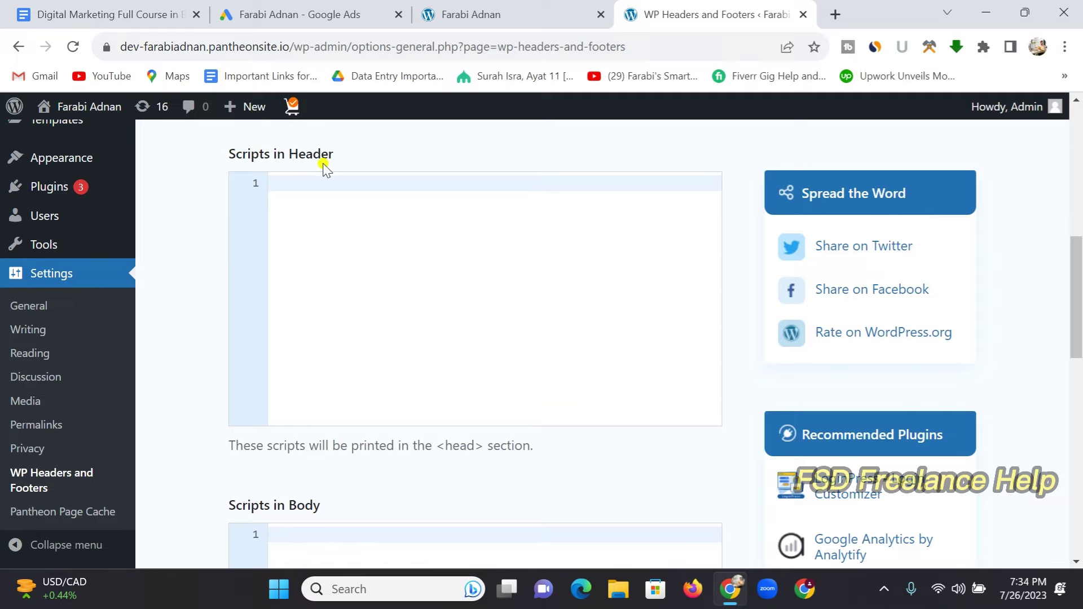
# Step: Copy the manual-install Google tag code from Google Ads into the plugin's Scripts in Header editor and save the settings
pyautogui.click(324, 14)
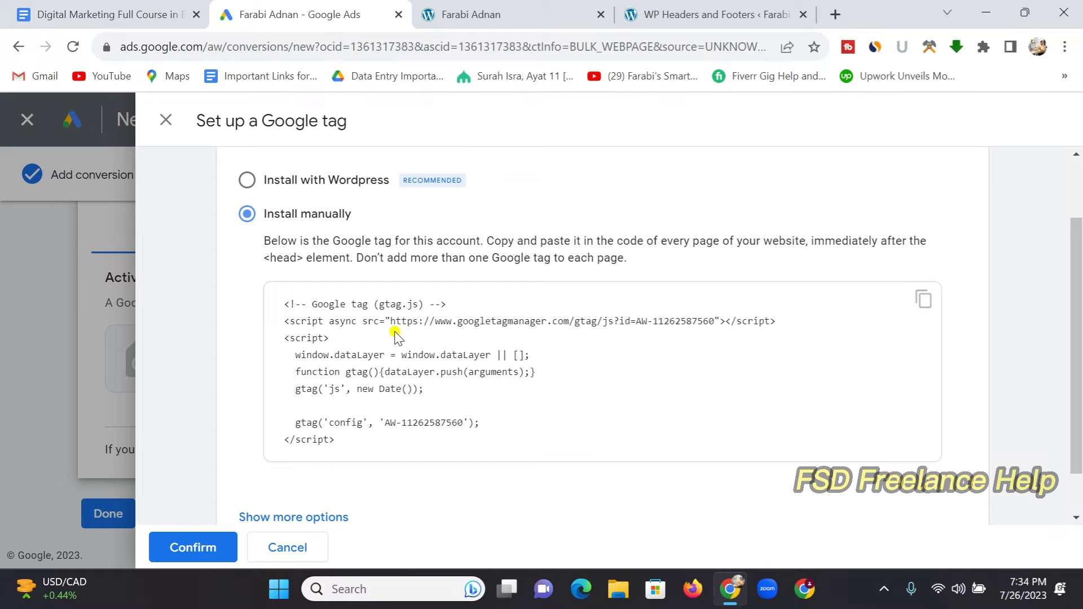
pyautogui.click(924, 300)
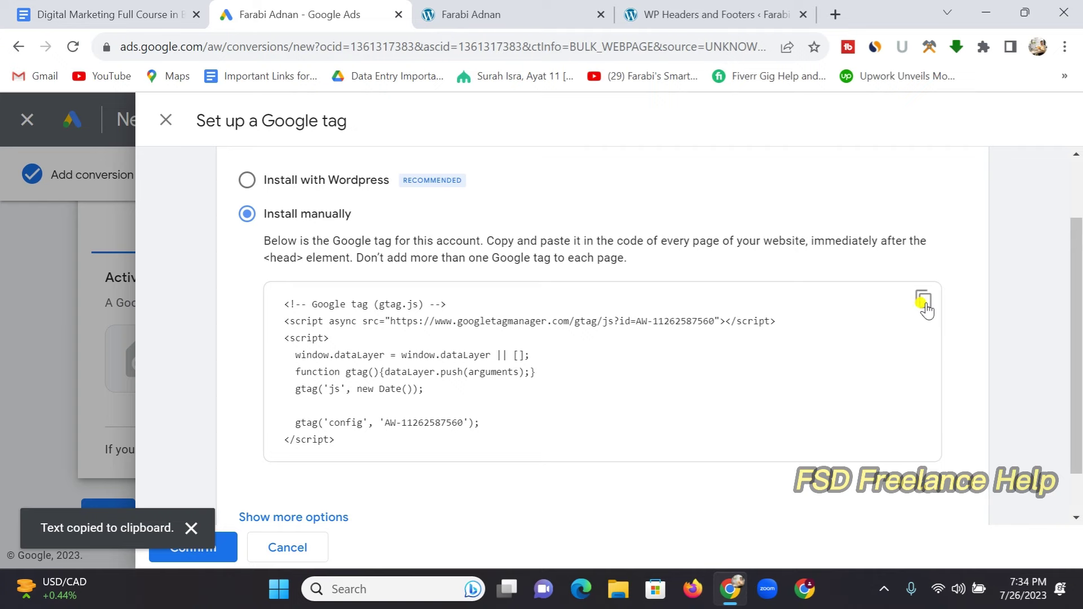
pyautogui.click(684, 15)
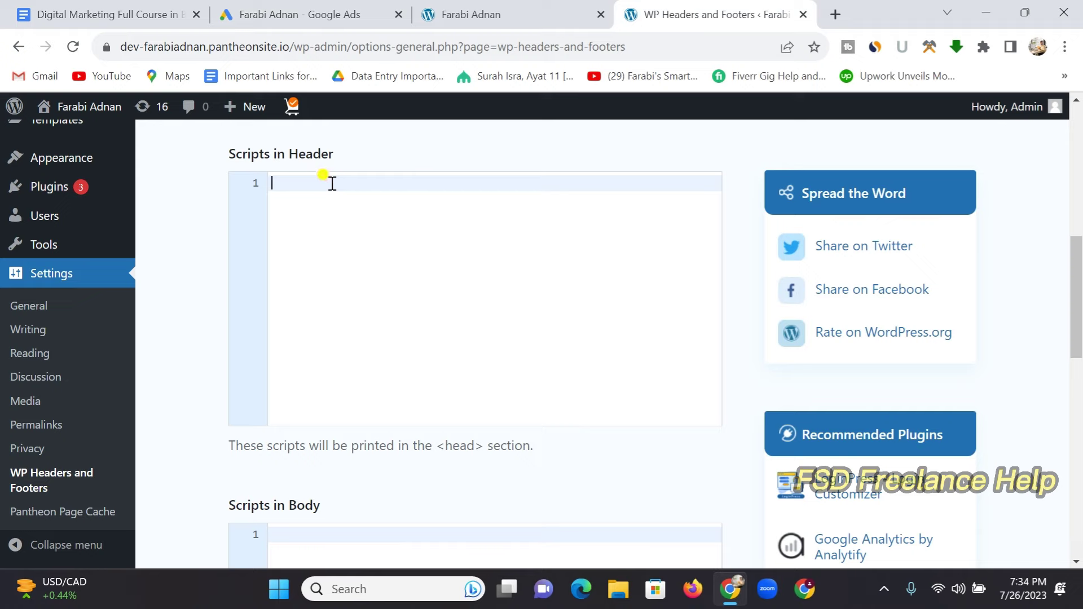
pyautogui.click(377, 317)
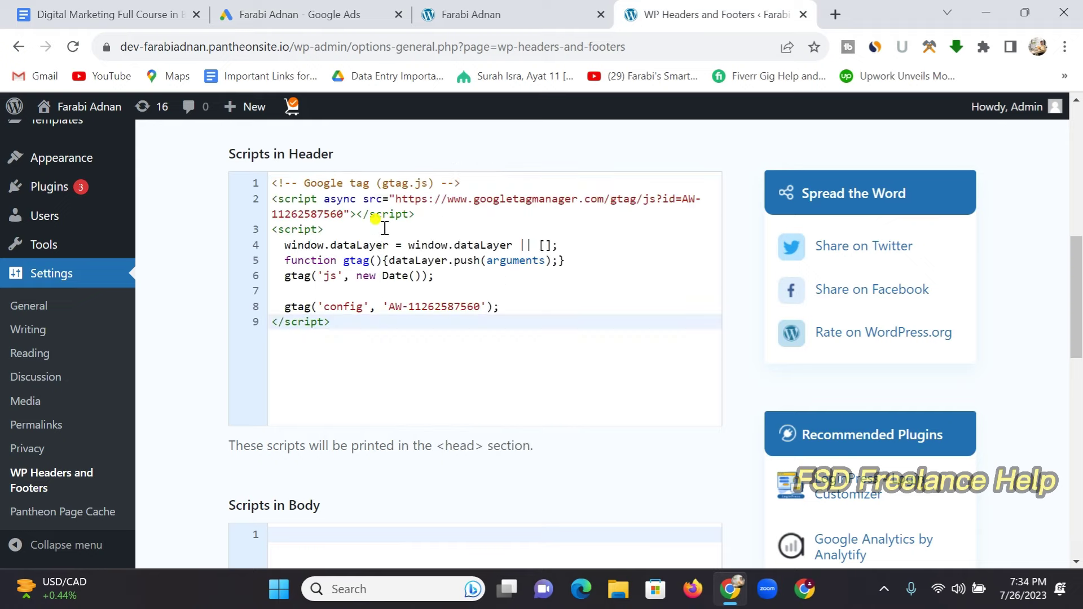
pyautogui.scroll(-12, 387, 343)
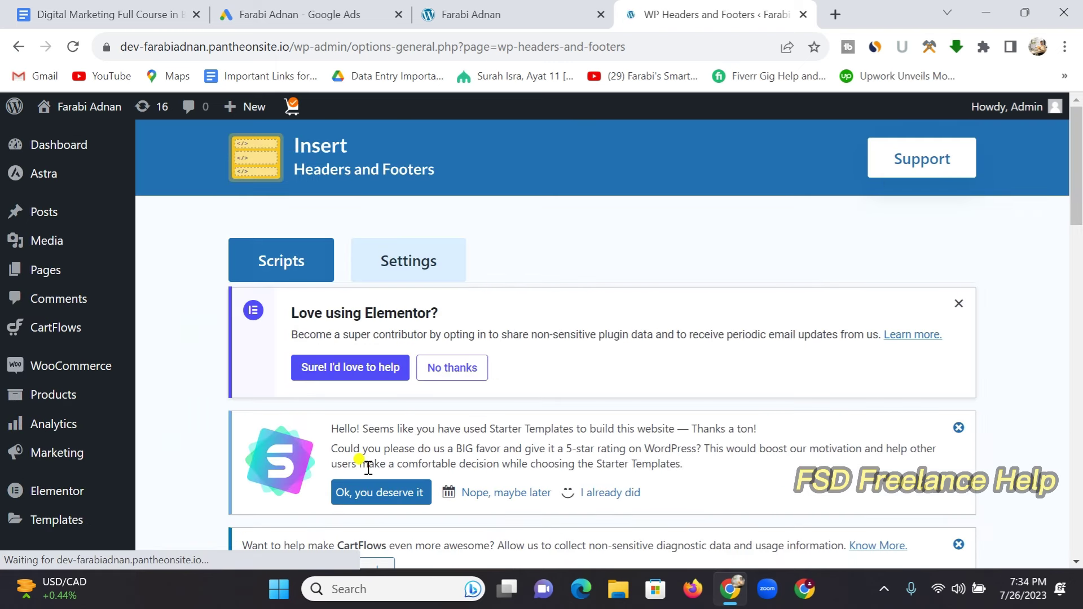
# Step: Confirm the manual Google tag installation in Google Ads and finish the new conversion action setup
pyautogui.click(310, 14)
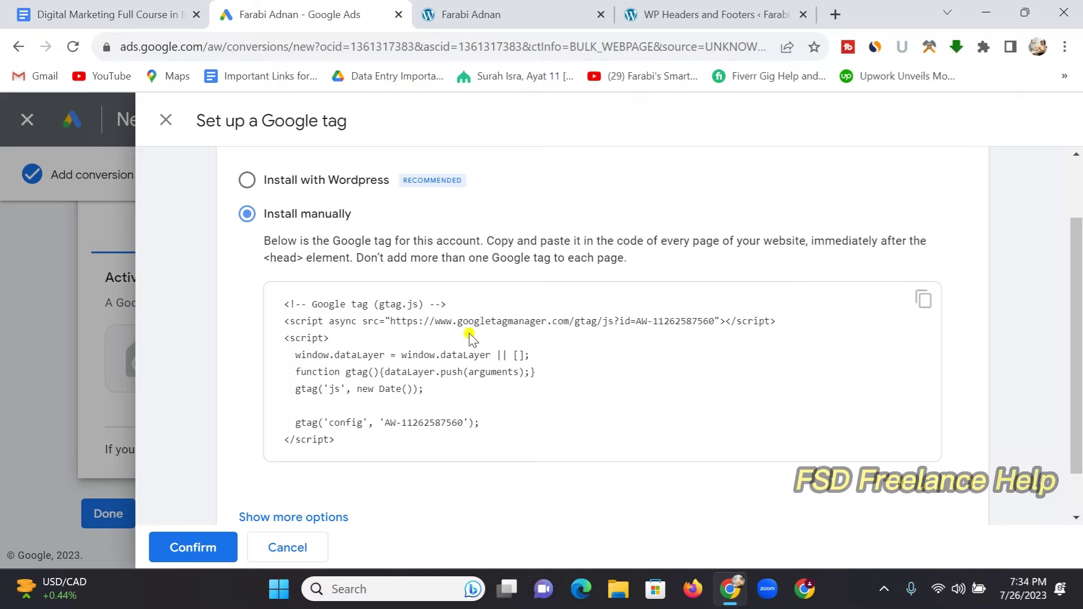
pyautogui.scroll(-1, 218, 478)
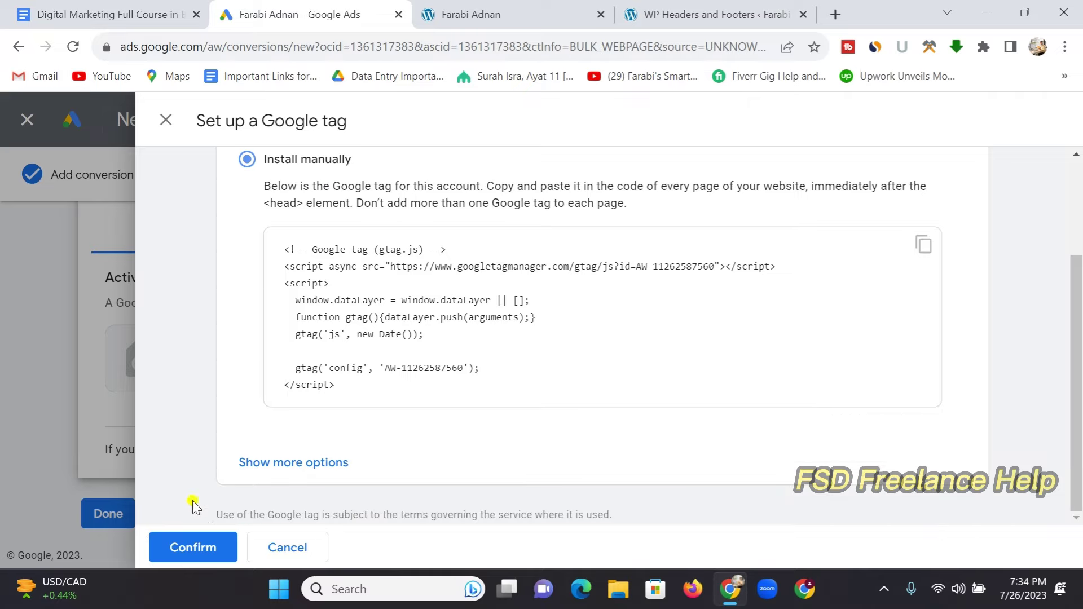
pyautogui.click(183, 550)
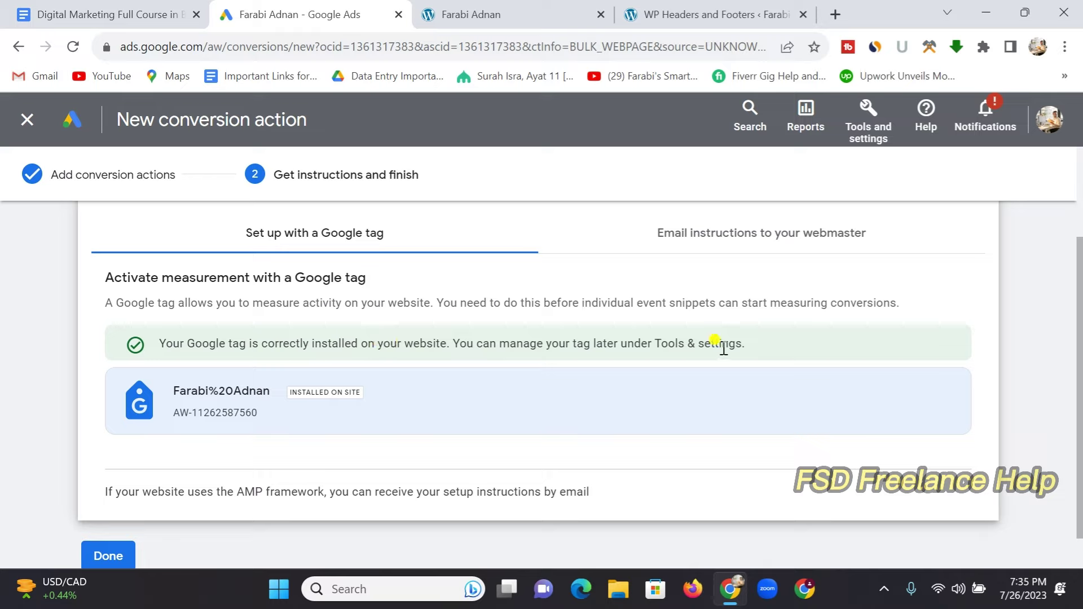
pyautogui.scroll(-1, 557, 392)
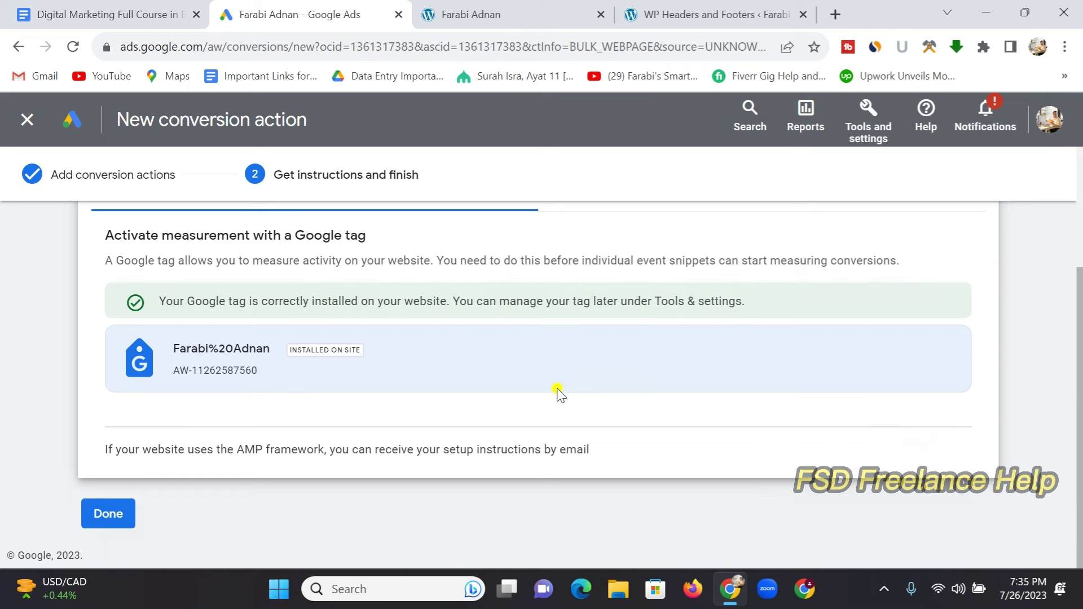
pyautogui.scroll(3, 551, 380)
pyautogui.scroll(-2, 369, 389)
pyautogui.click(103, 513)
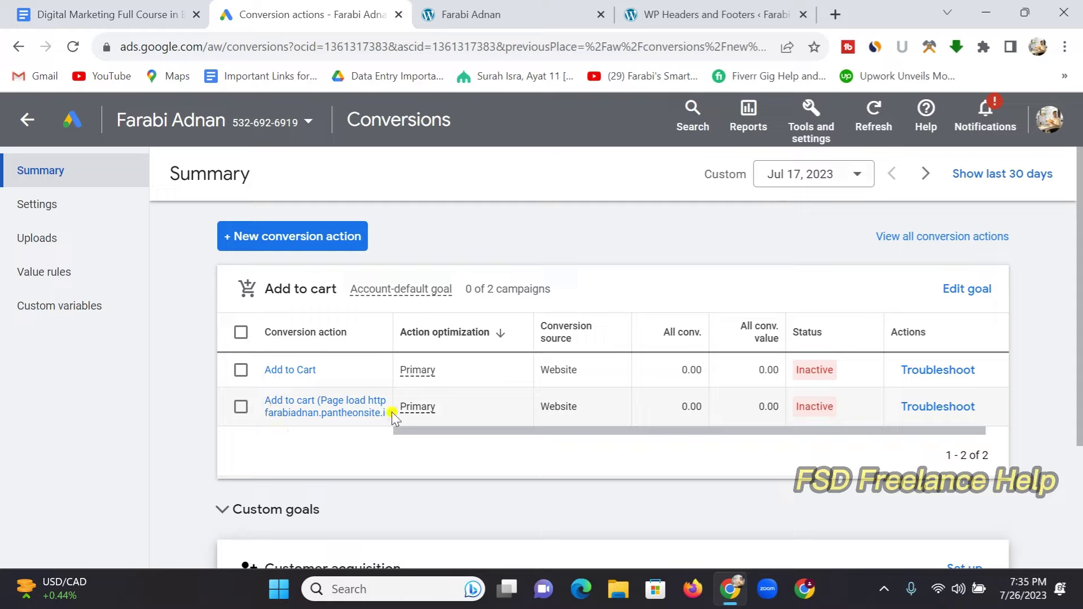
# Step: Examine the status details of the Add to cart conversion actions in the conversions summary
pyautogui.scroll(-2, 285, 307)
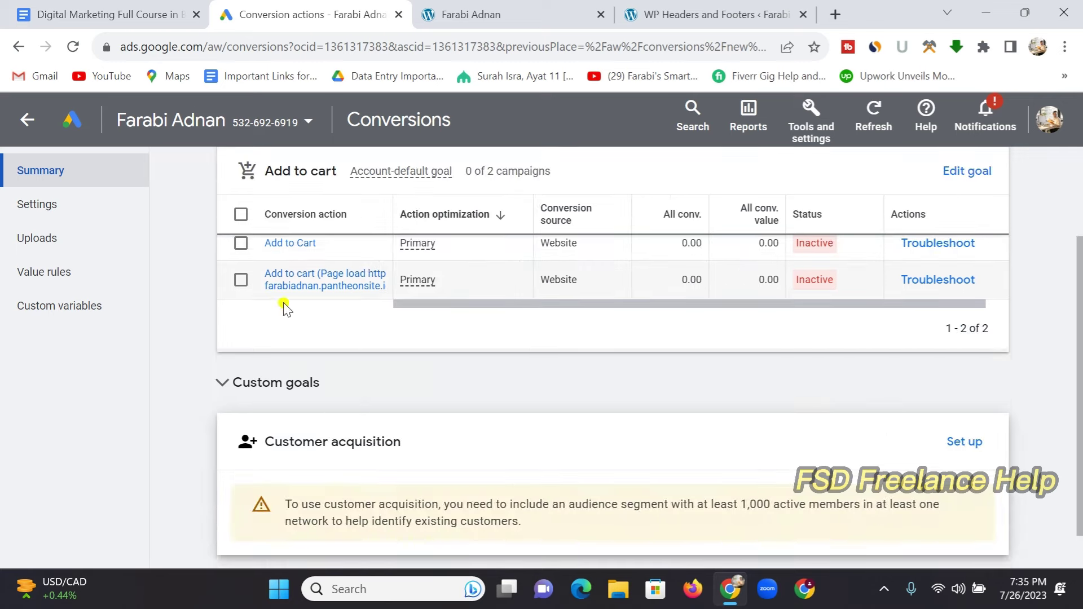
pyautogui.scroll(2, 285, 307)
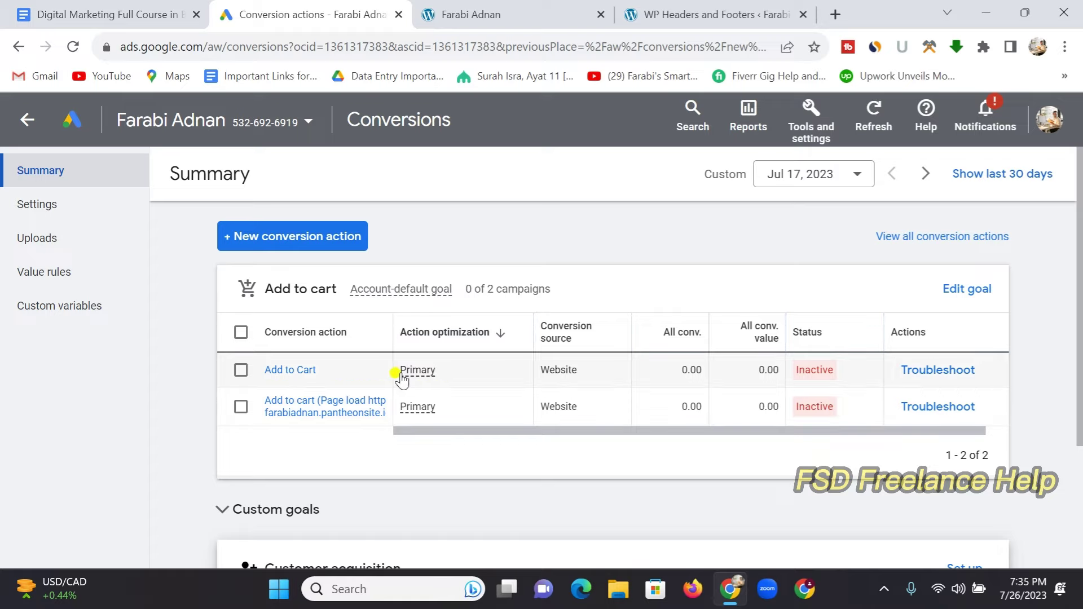
pyautogui.moveTo(437, 369)
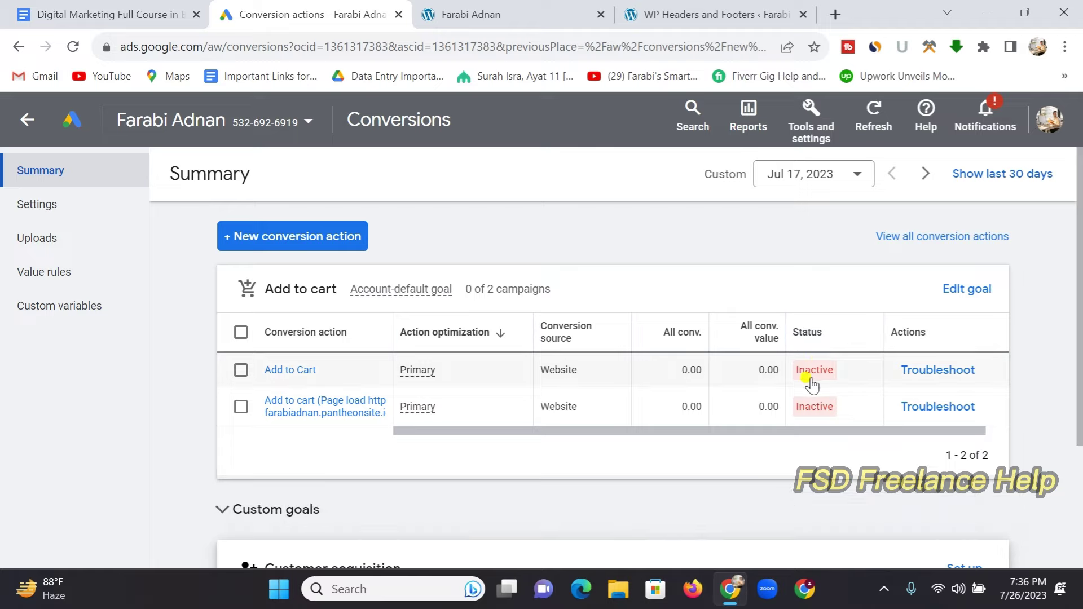
pyautogui.click(819, 410)
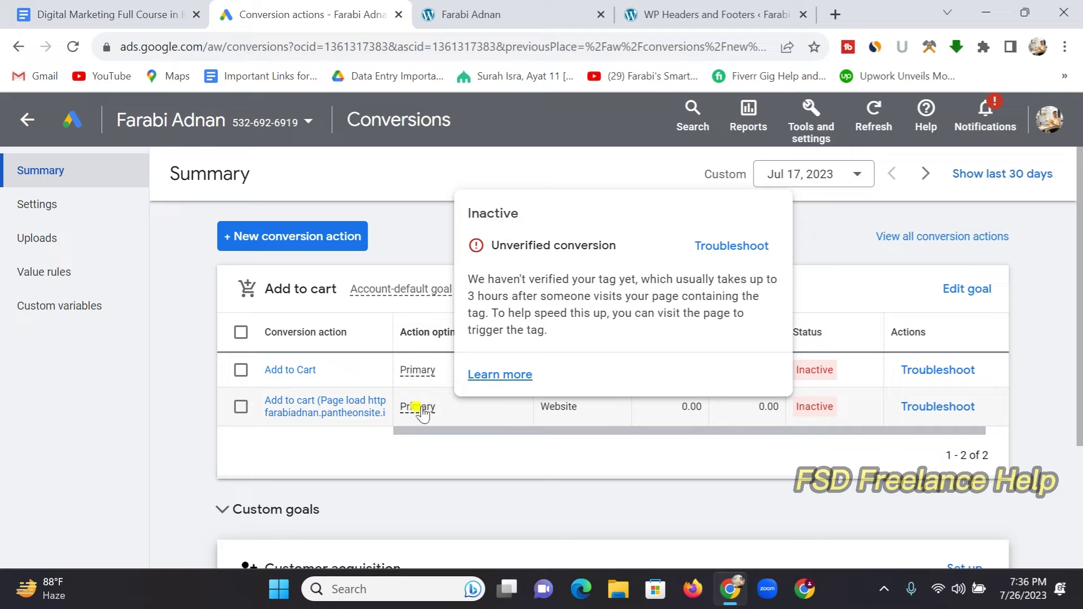
pyautogui.moveTo(825, 382)
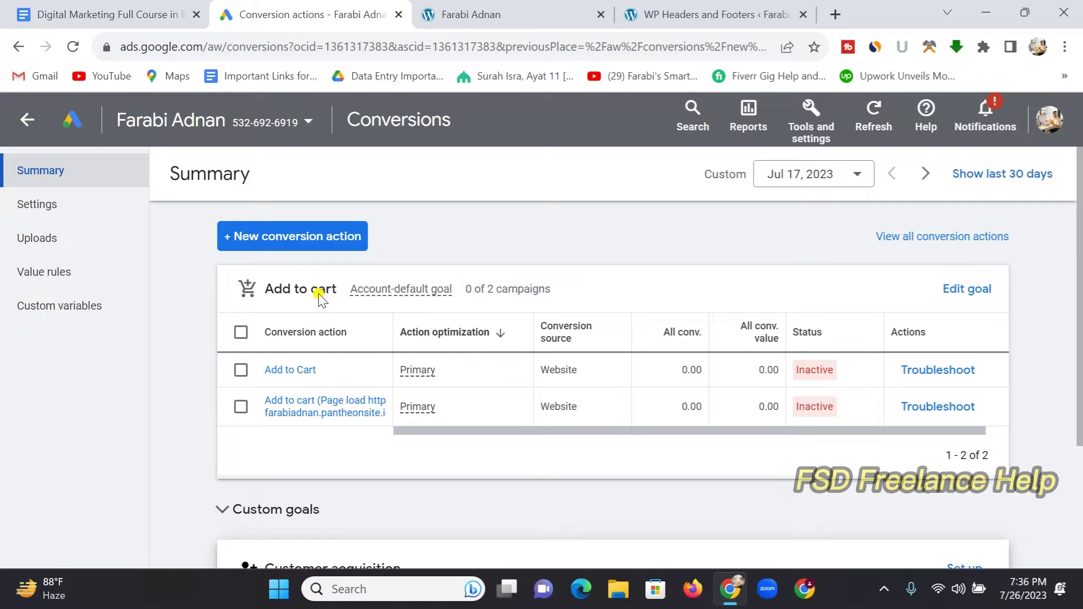
# Step: Start another website conversion action and scan the Organic Store's address, copied from its open browser tab
pyautogui.click(308, 239)
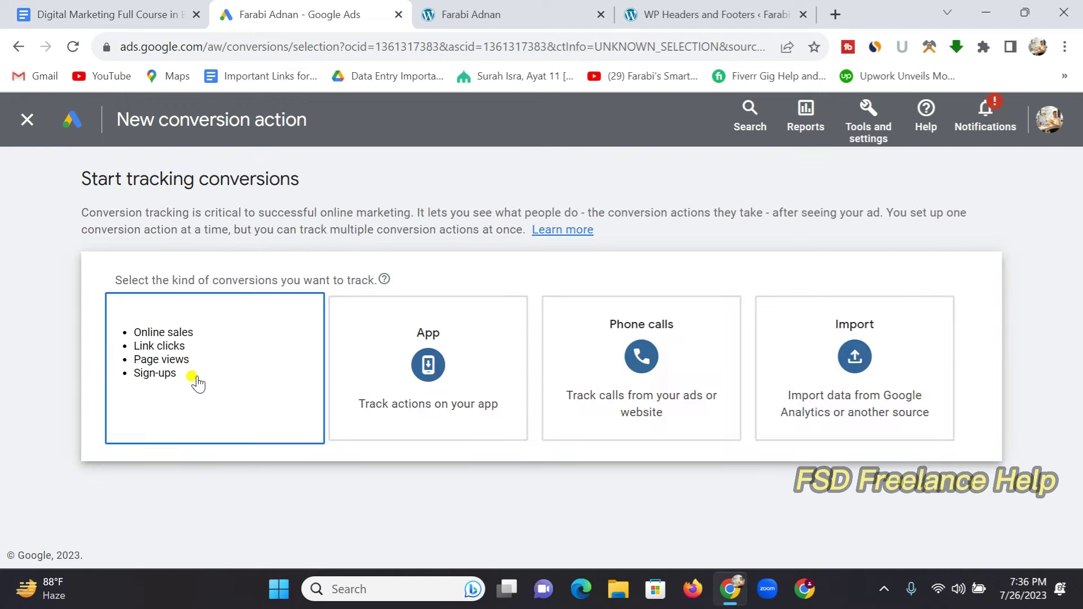
pyautogui.click(213, 372)
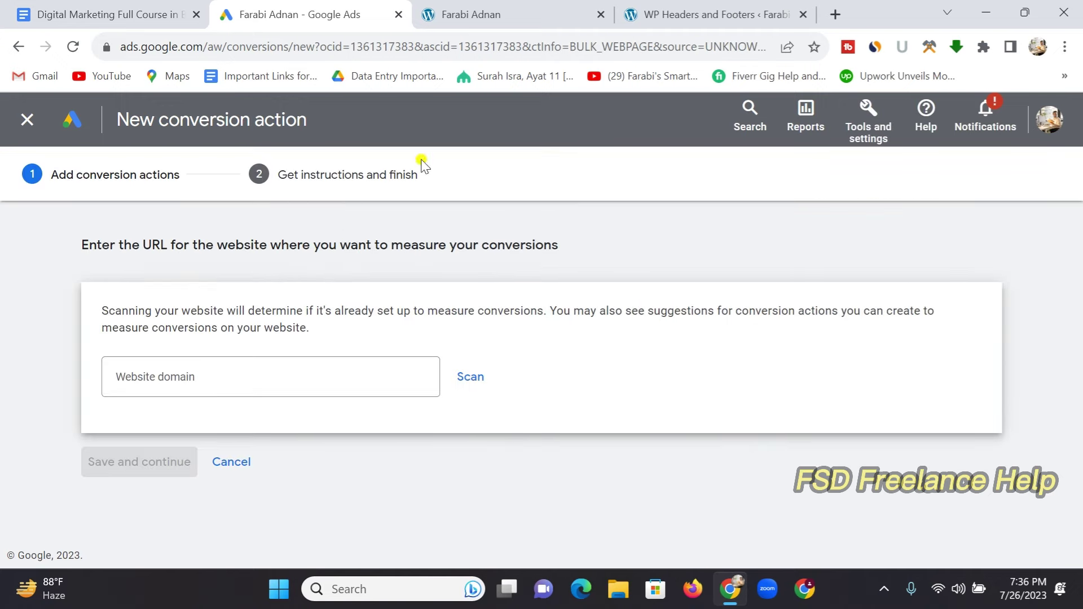
pyautogui.click(486, 15)
pyautogui.click(255, 46)
pyautogui.rightClick(240, 46)
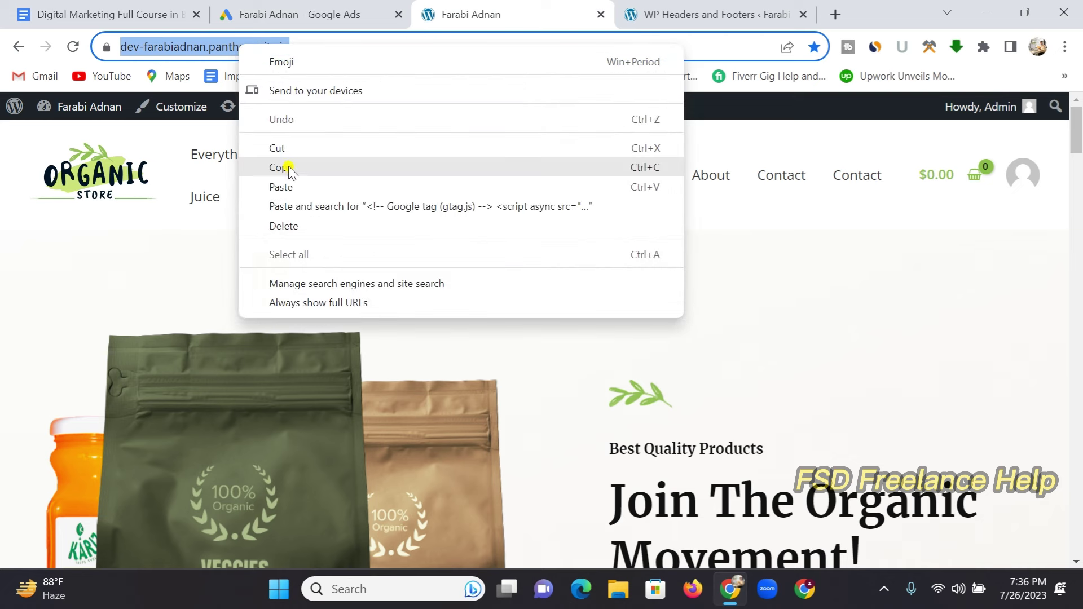
pyautogui.click(287, 167)
pyautogui.click(319, 7)
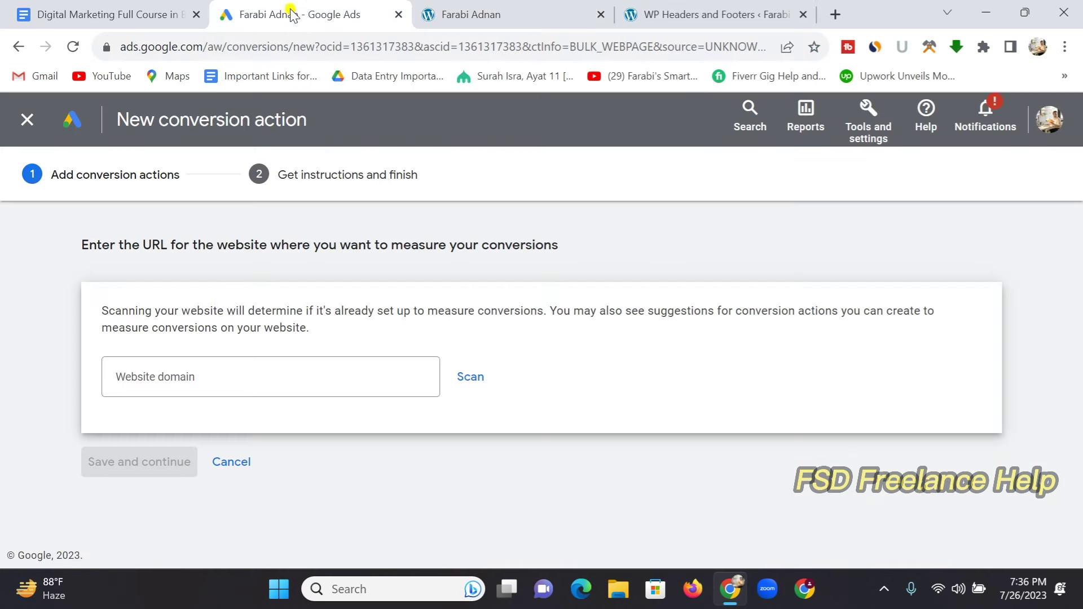
pyautogui.click(204, 370)
pyautogui.rightClick(203, 370)
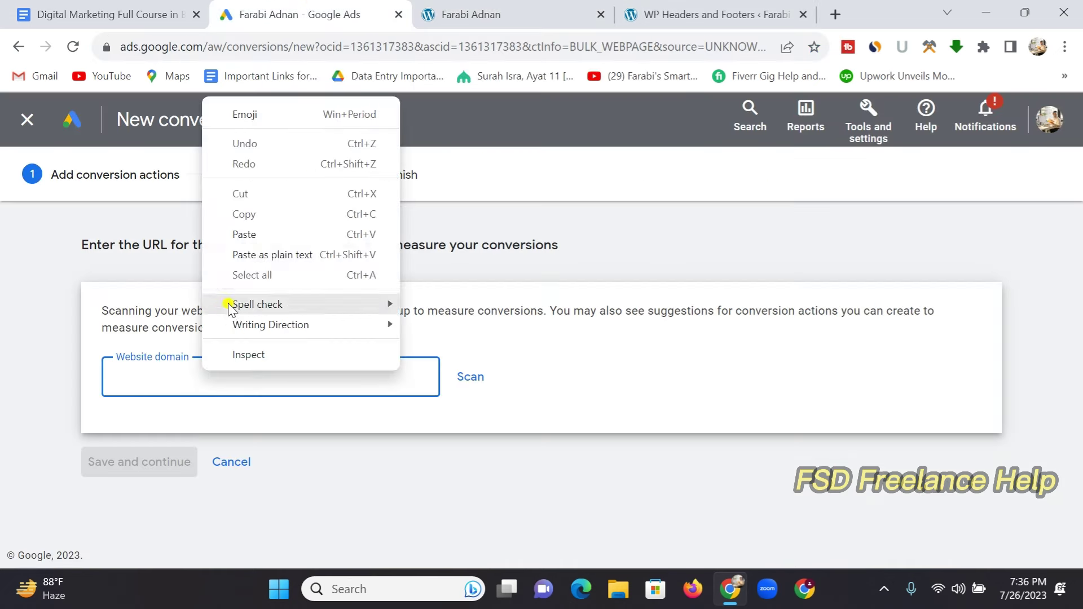
pyautogui.click(262, 235)
pyautogui.click(468, 375)
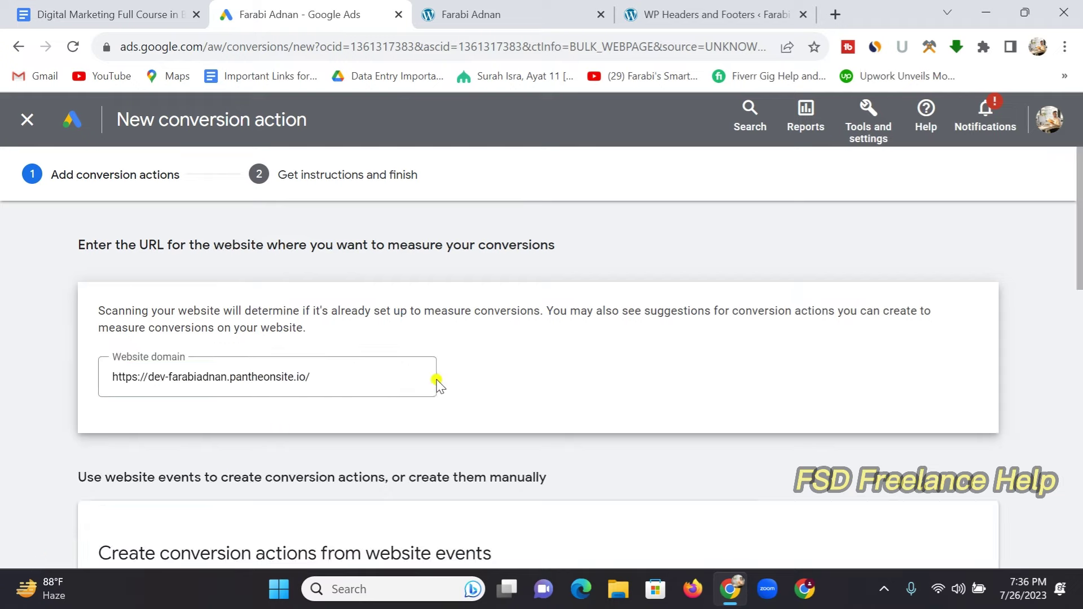
# Step: Try Purchase as the page-load conversion goal, review the other goal categories, and cancel the conversion action
pyautogui.scroll(-8, 266, 423)
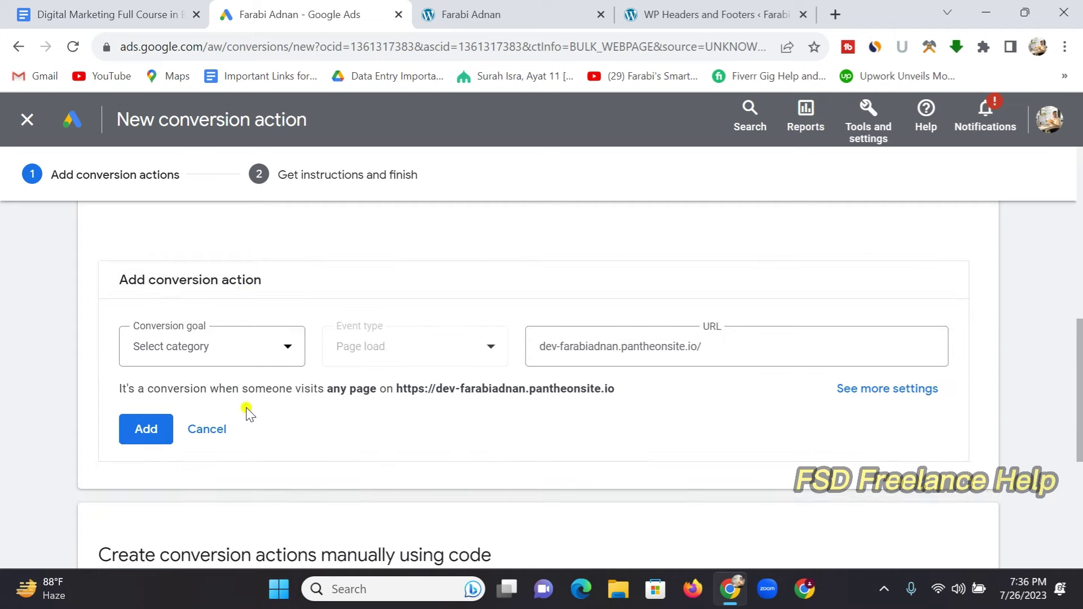
pyautogui.click(286, 348)
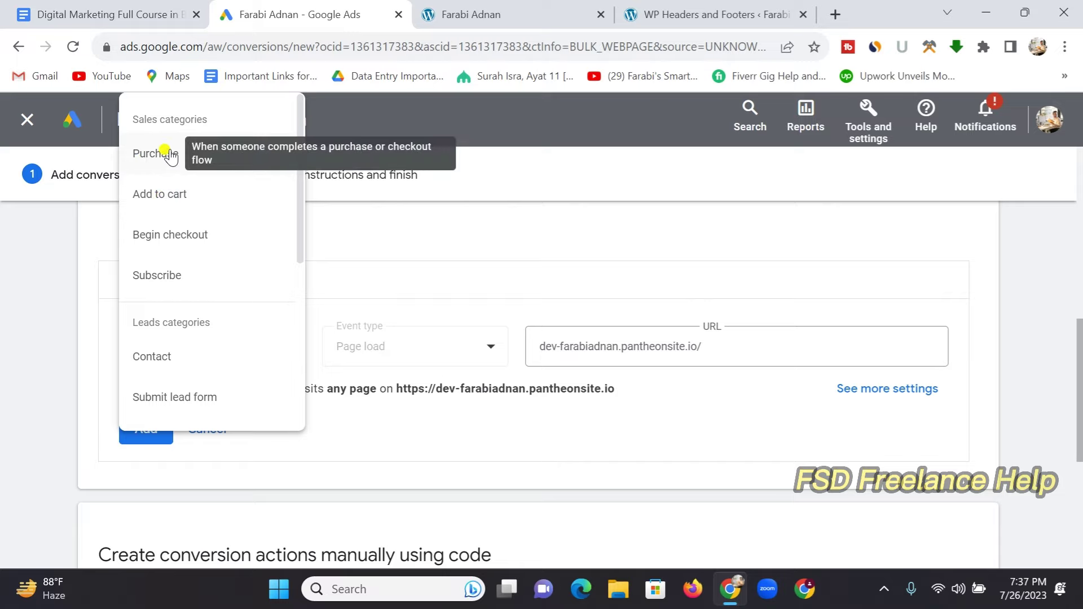
pyautogui.click(145, 160)
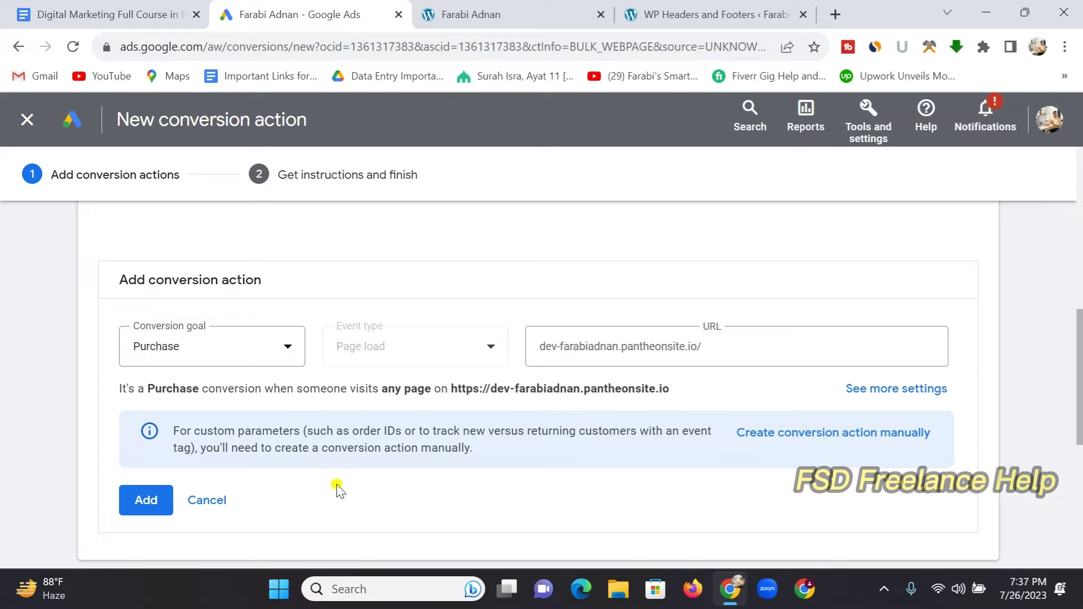
pyautogui.click(287, 350)
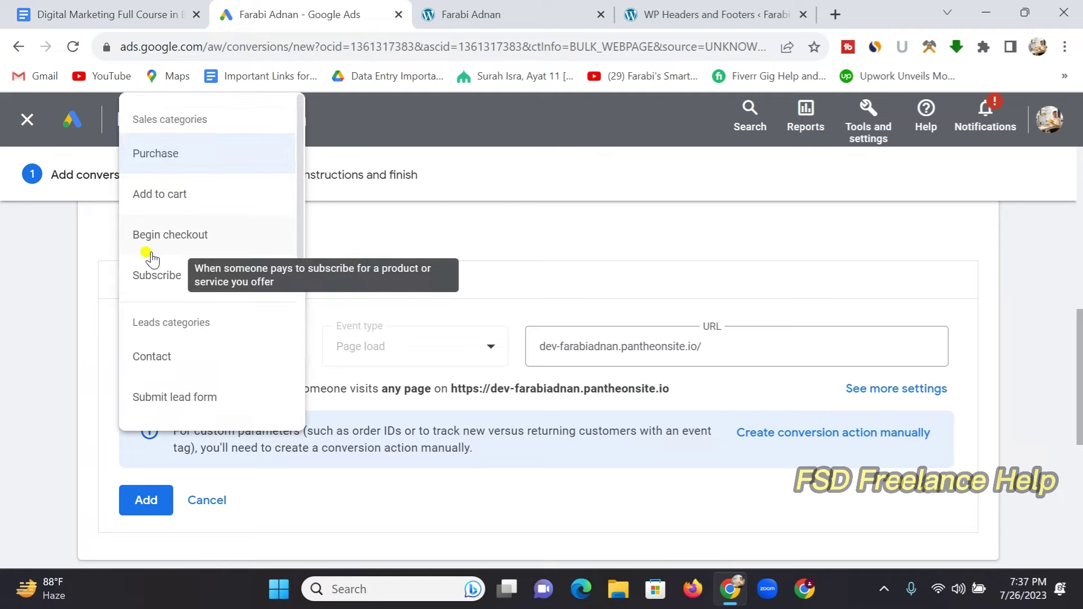
pyautogui.scroll(-3, 150, 276)
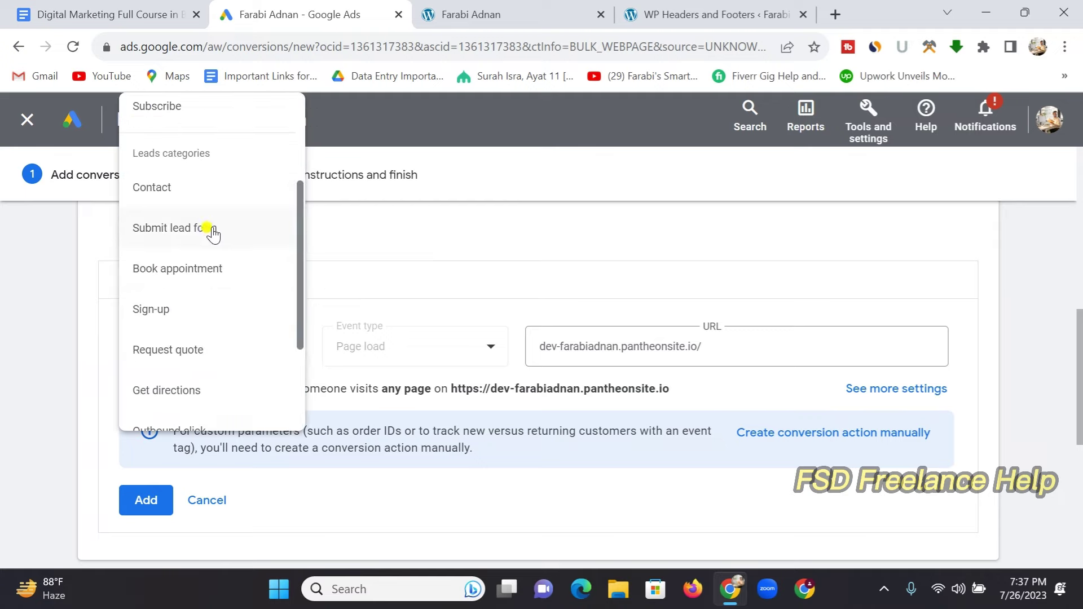
pyautogui.scroll(3, 169, 282)
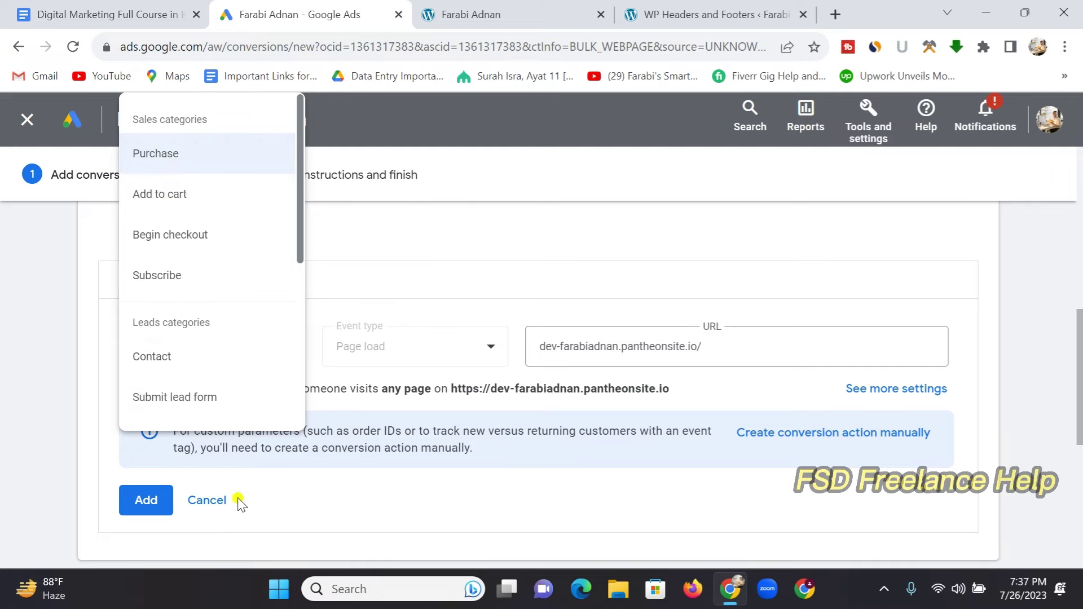
pyautogui.click(210, 500)
pyautogui.click(210, 500)
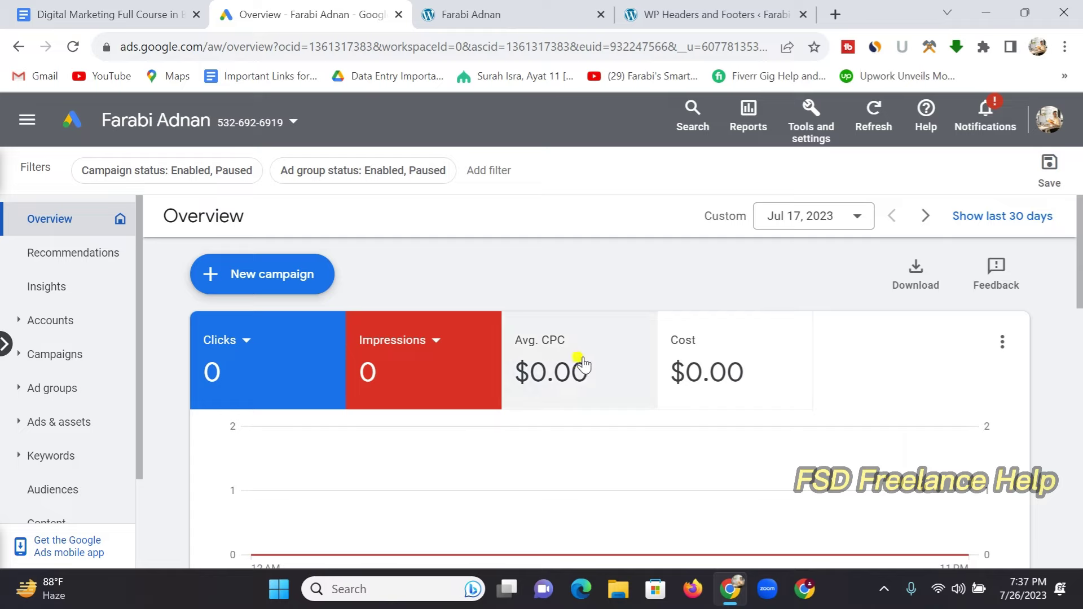
pyautogui.scroll(-5, 606, 384)
pyautogui.scroll(5, 620, 394)
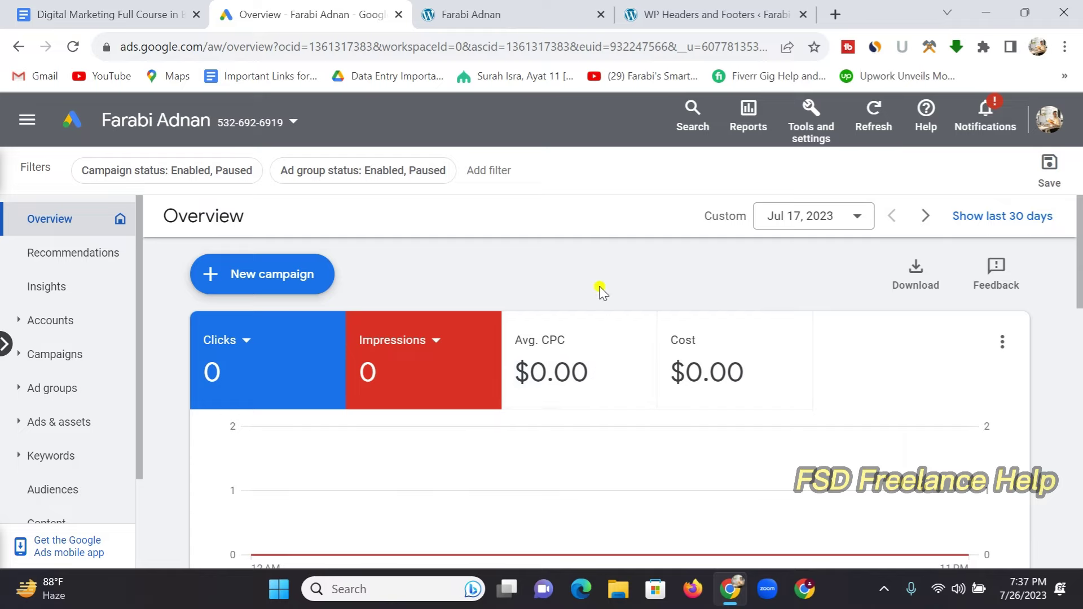